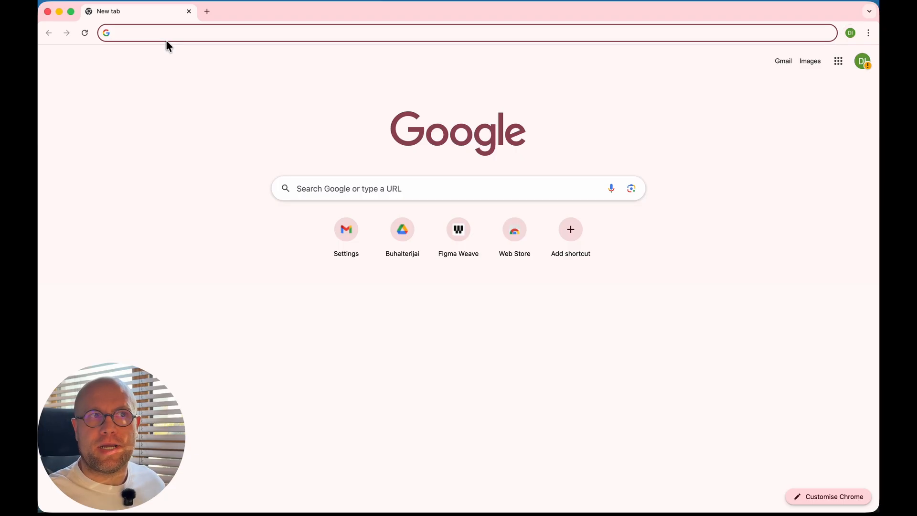
Step: Load the pasted weavy.ai referral link and choose Start Now to reach the sign-in page
click(171, 30)
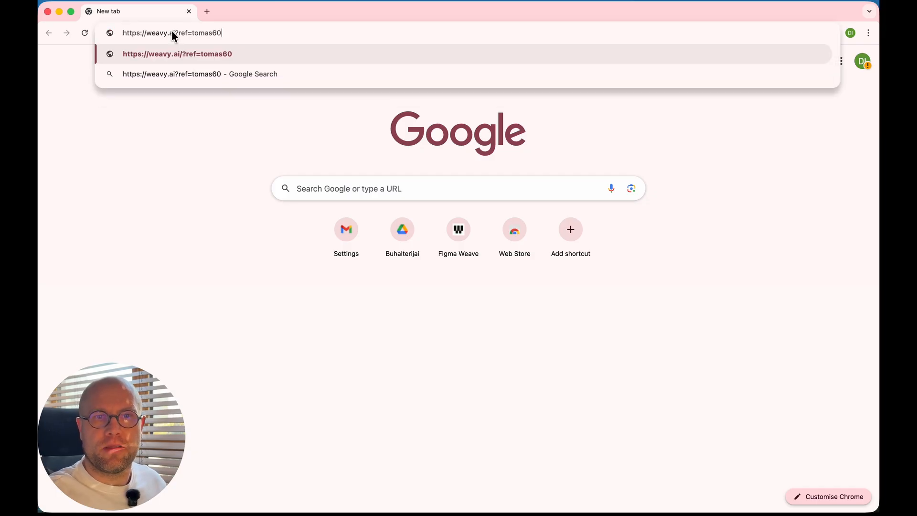
key(Return)
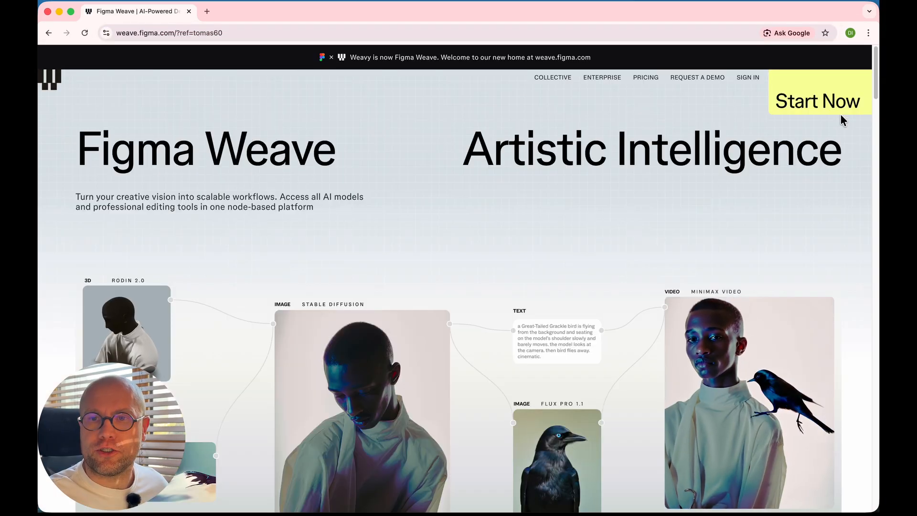
click(840, 113)
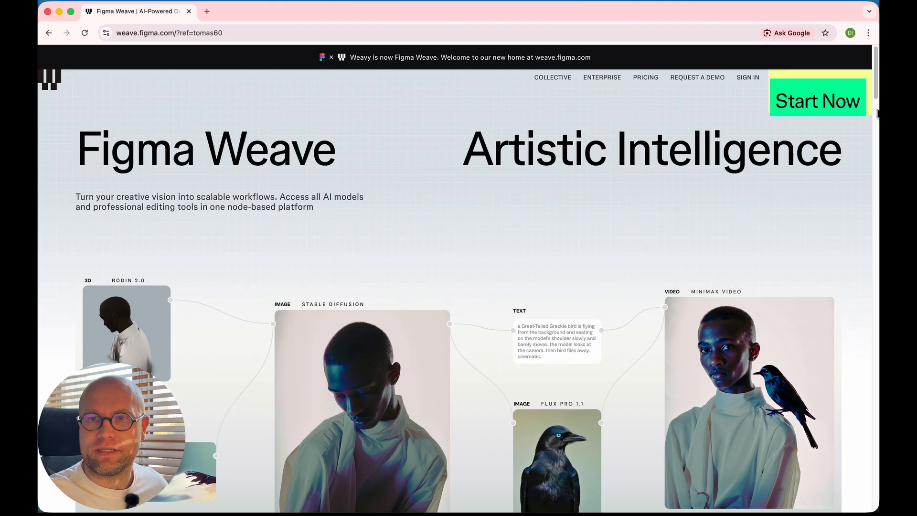
click(807, 95)
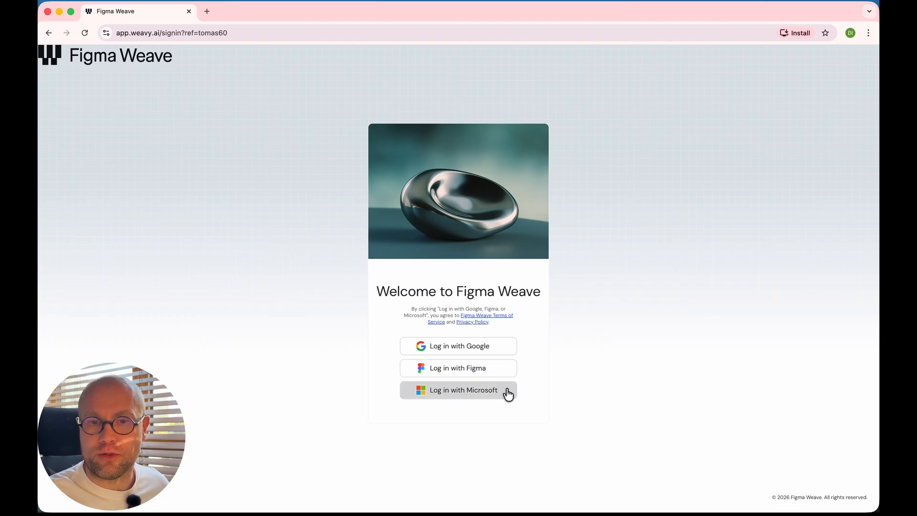
Step: Log in with Google using the existing account and allow Figma Weave access to its info
click(497, 352)
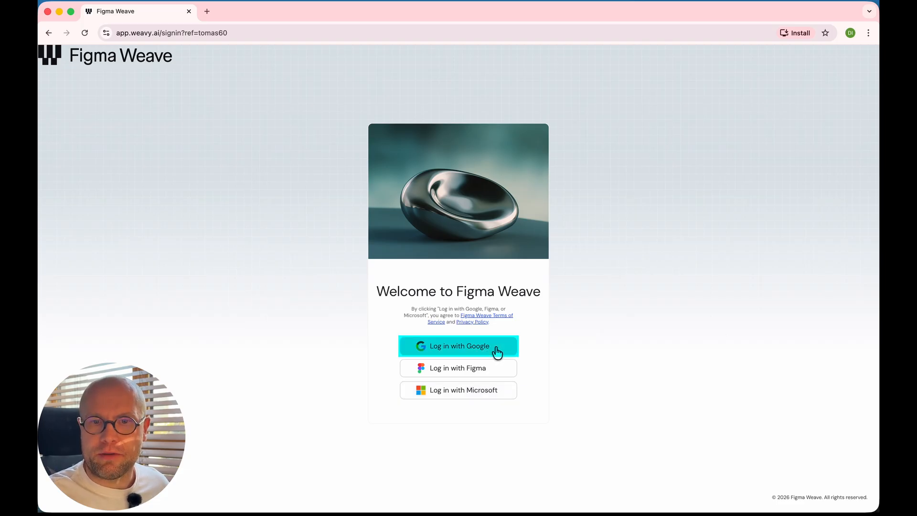
click(496, 352)
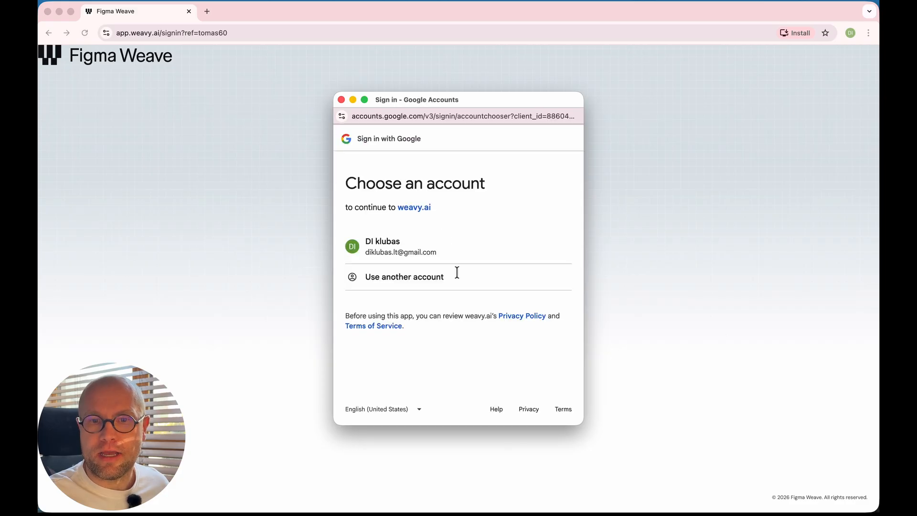
click(503, 237)
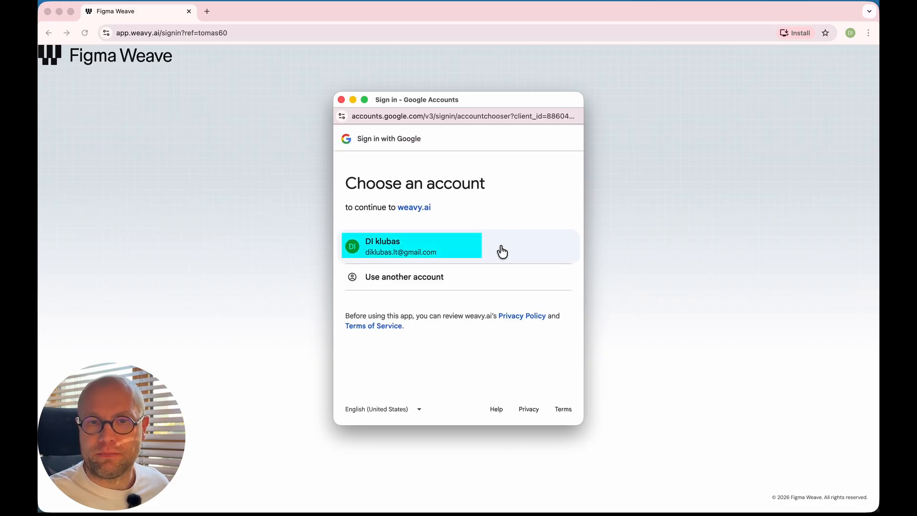
click(500, 246)
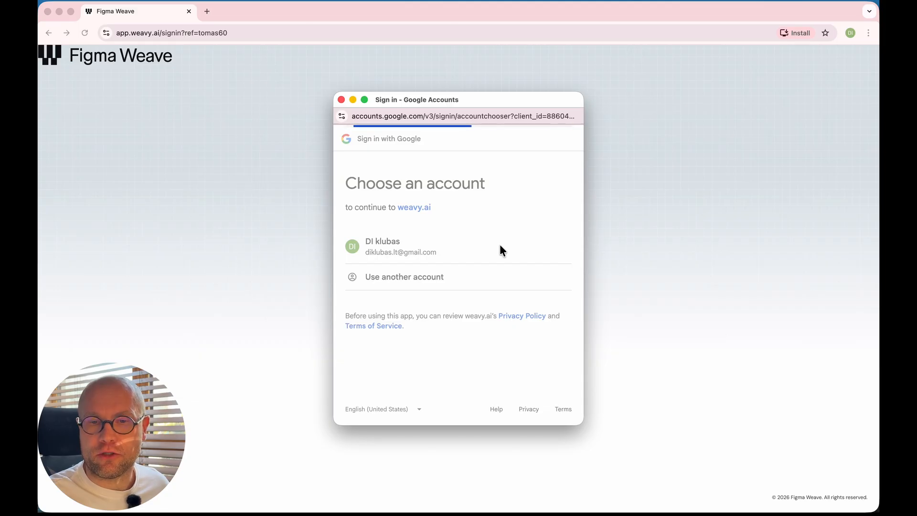
scroll(508, 286, down, 2)
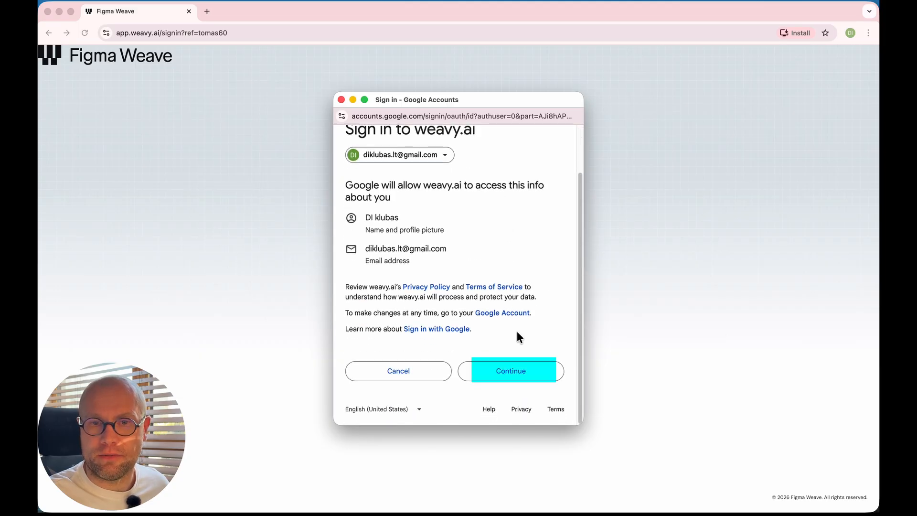
click(532, 371)
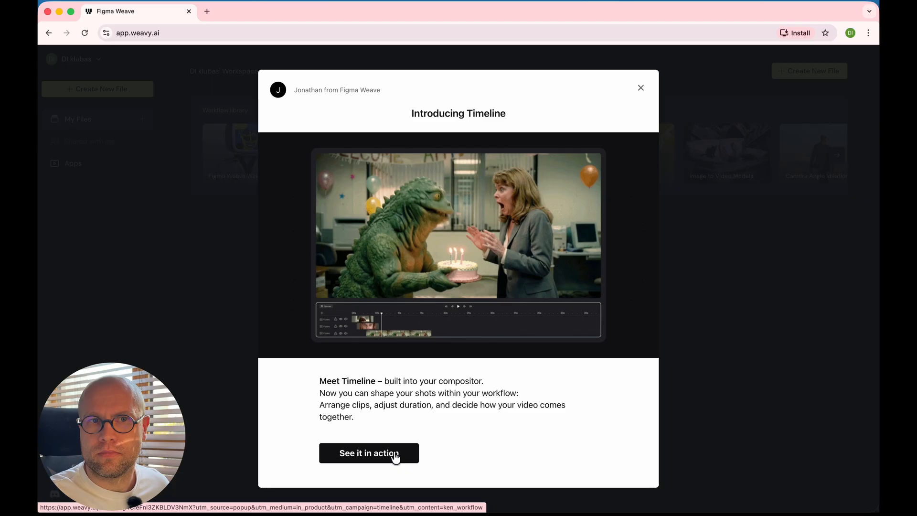
Step: Close the Introducing Timeline modal and open the workspace menu showing 150 credits on the Free plan
click(641, 88)
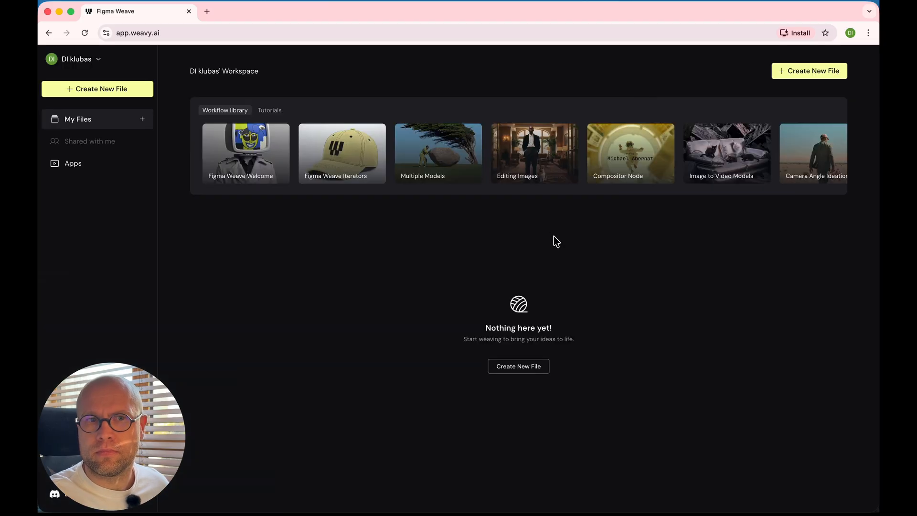
click(639, 259)
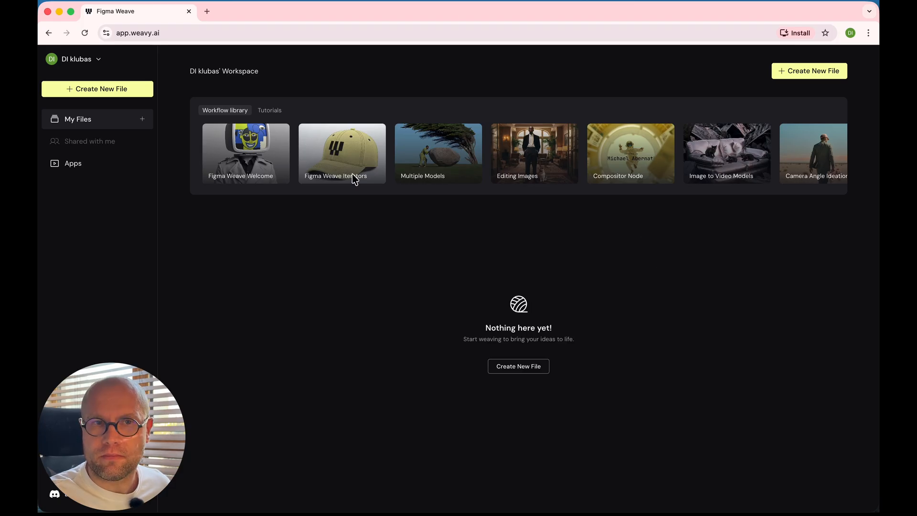
click(101, 60)
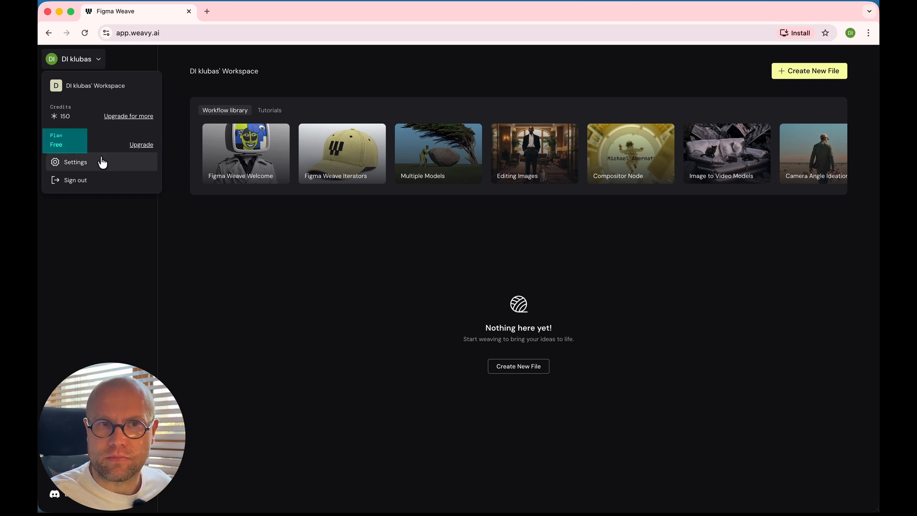
Step: View the Free, Starter, Pro and Team plans via Upgrade for more, then close them
click(133, 123)
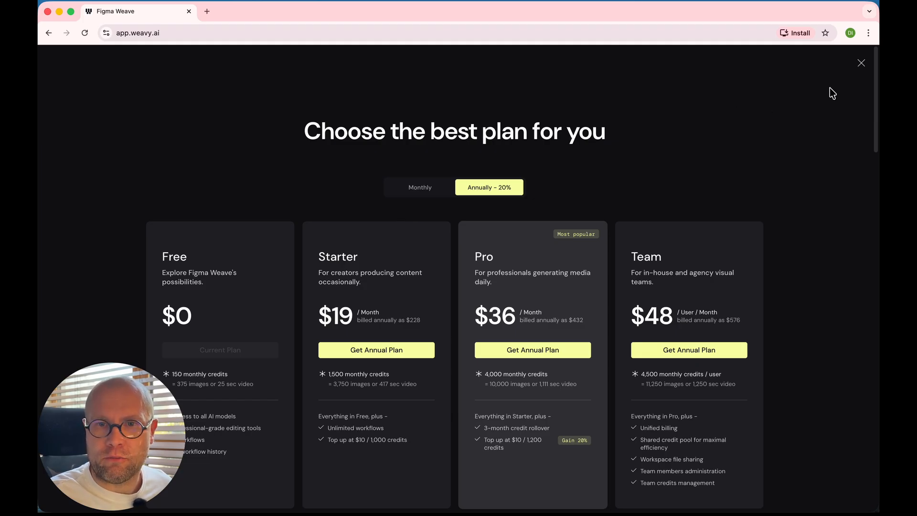
click(861, 63)
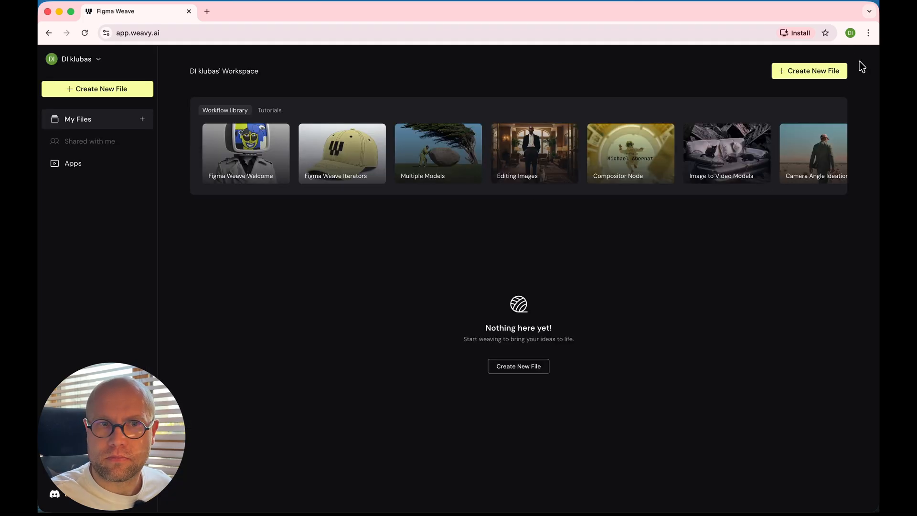
click(97, 167)
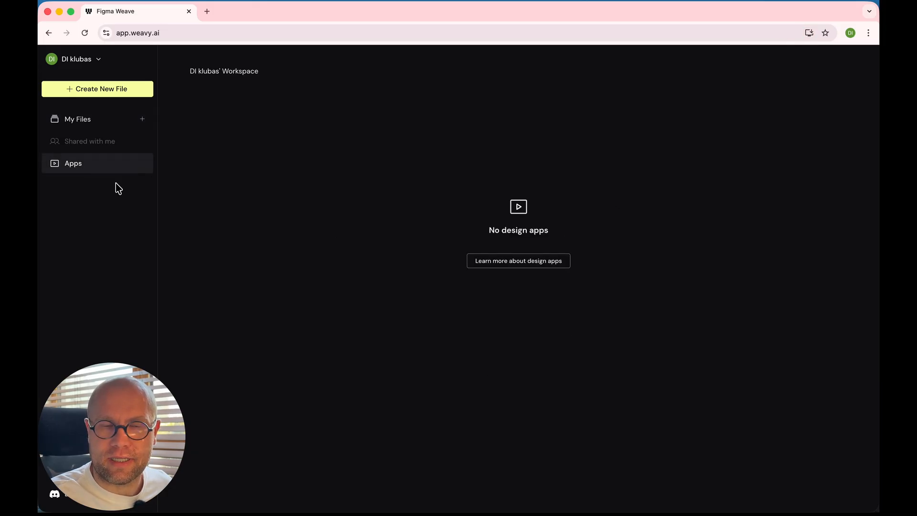
click(111, 125)
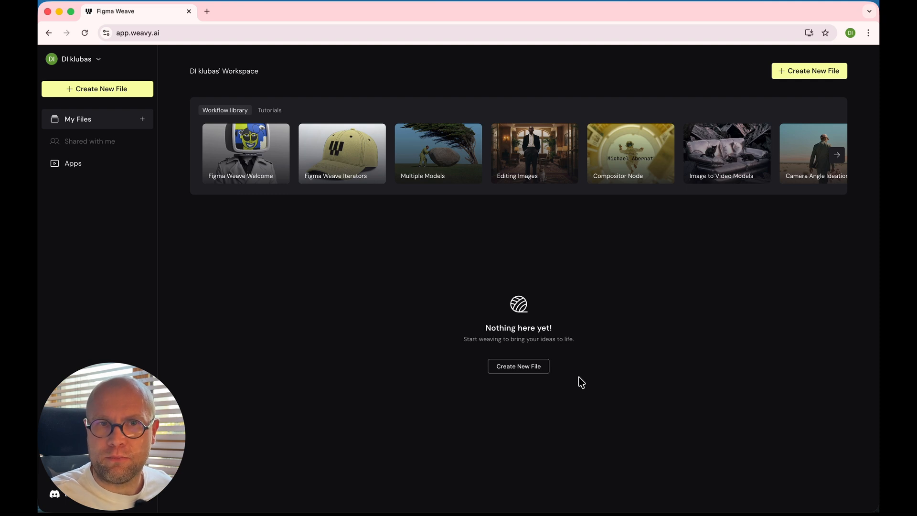
click(516, 371)
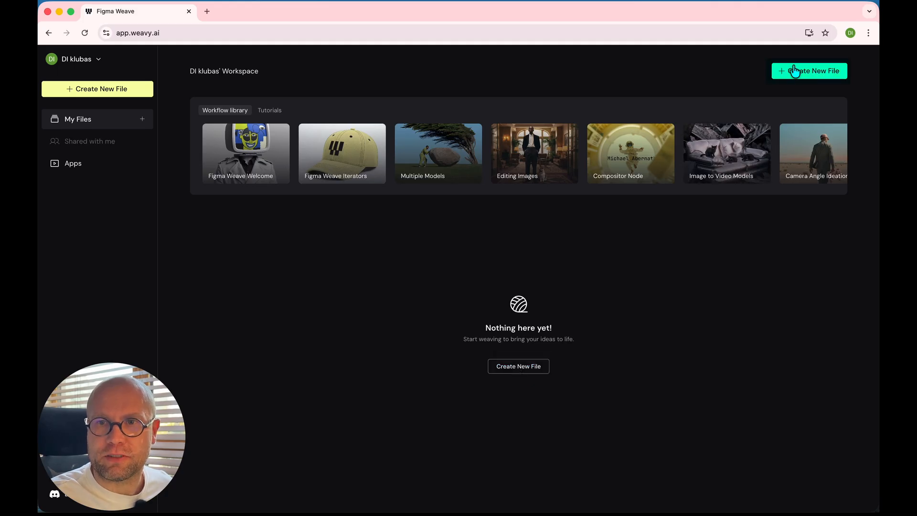
click(808, 76)
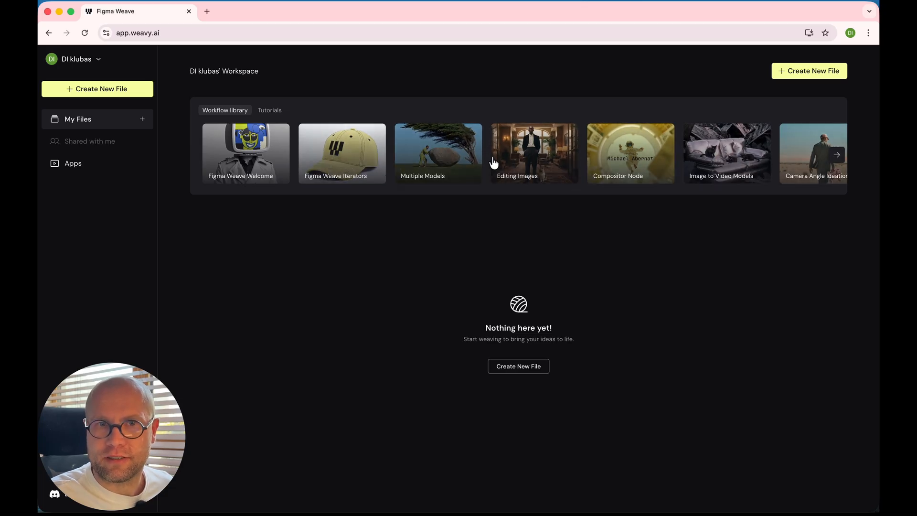
click(270, 112)
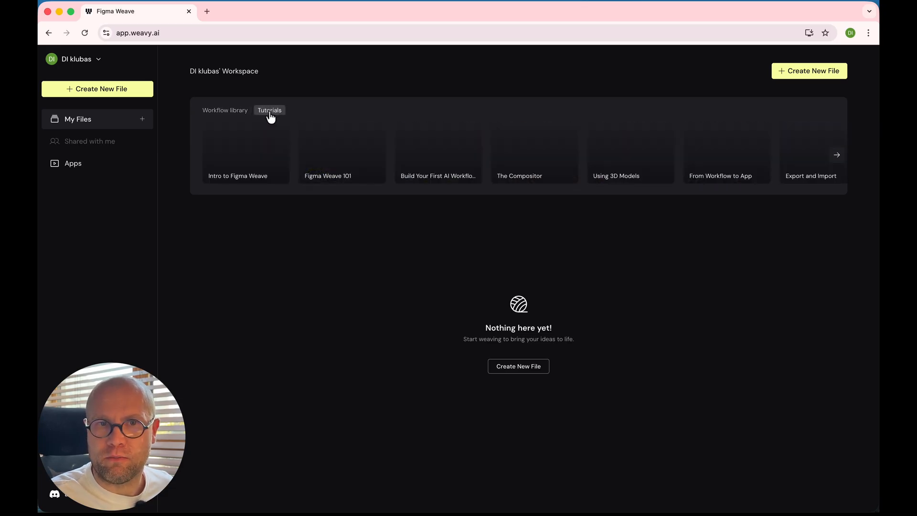
click(219, 114)
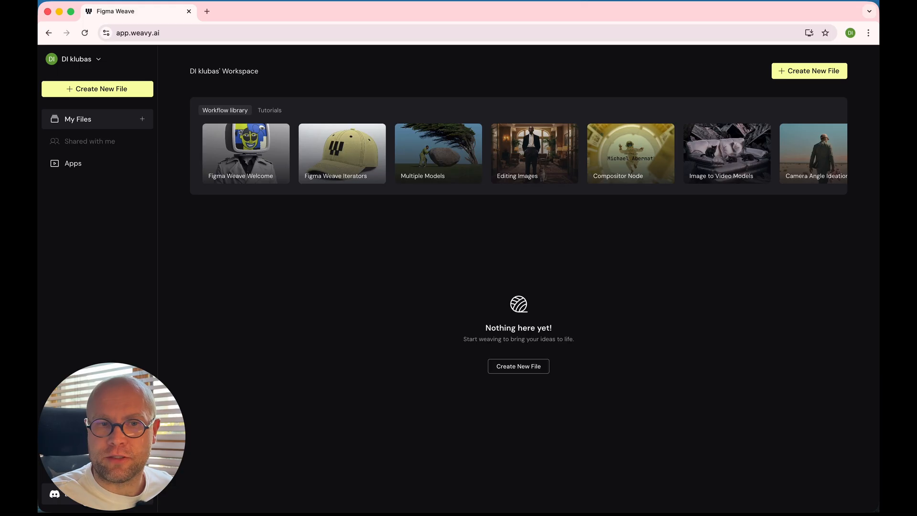
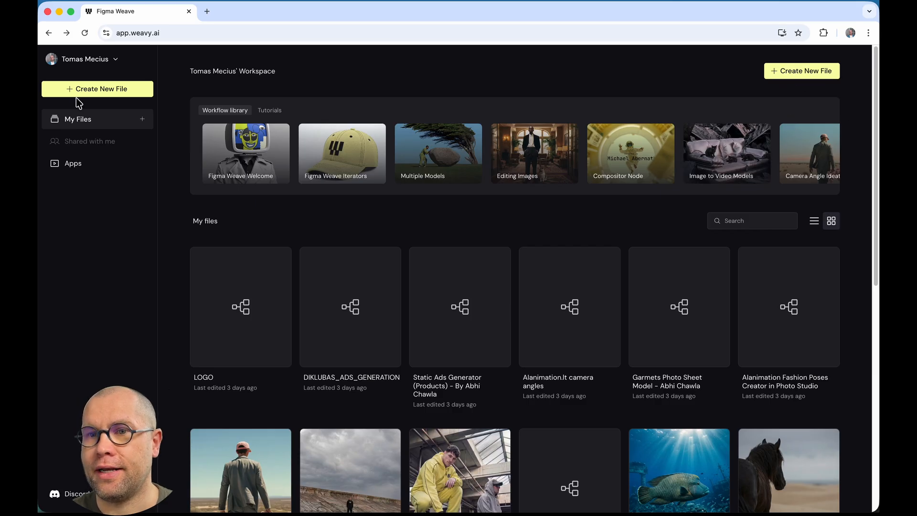
Step: Create a new blank flow file and rename it from 'untitled' to Pamoka01
click(121, 89)
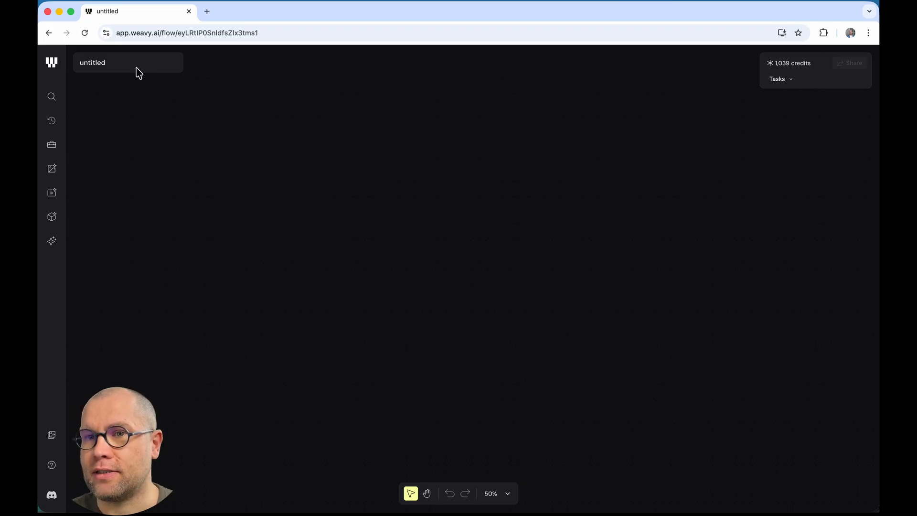
click(96, 63)
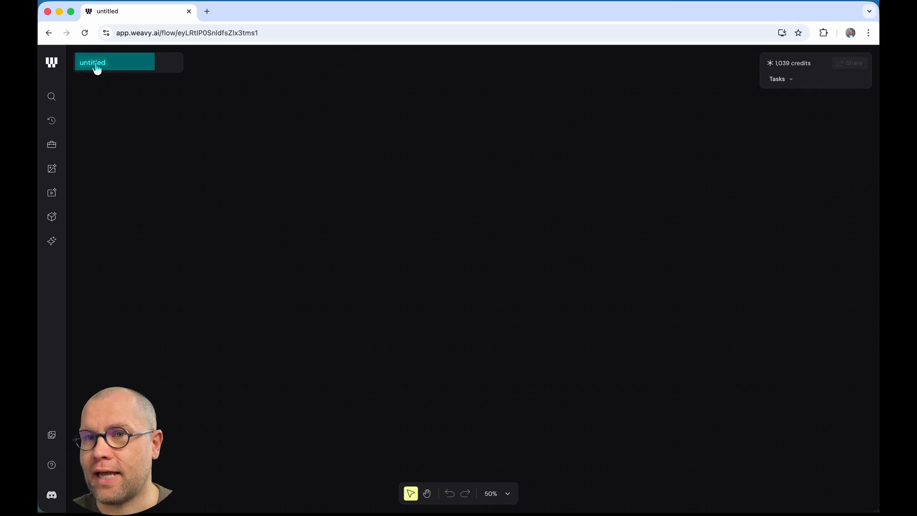
double_click(98, 62)
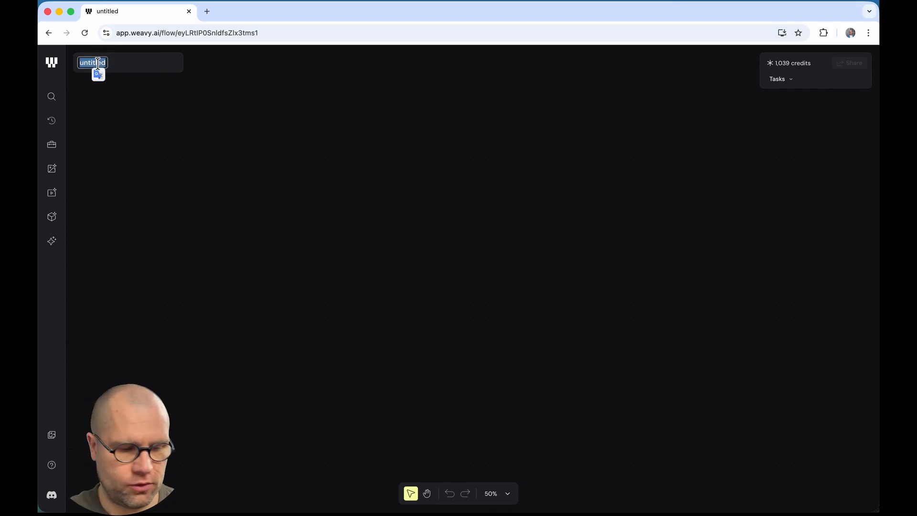
text(Pampo)
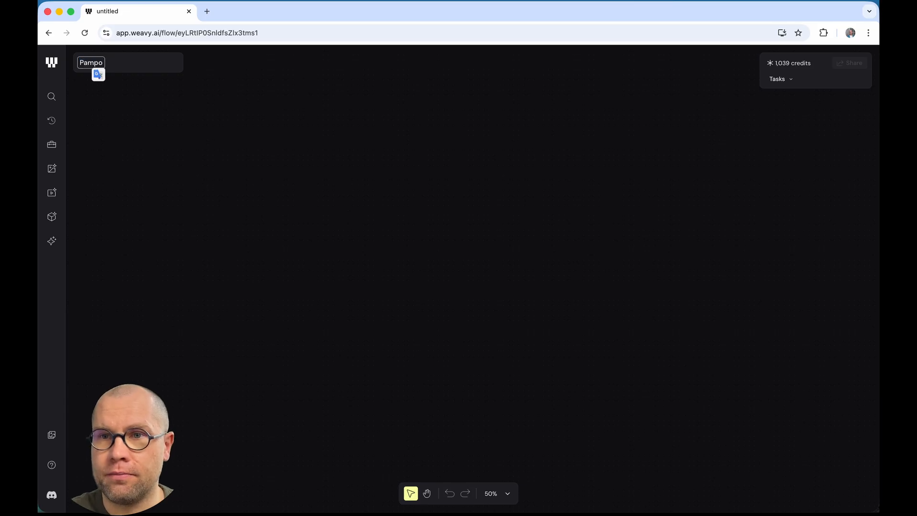
text(ka)
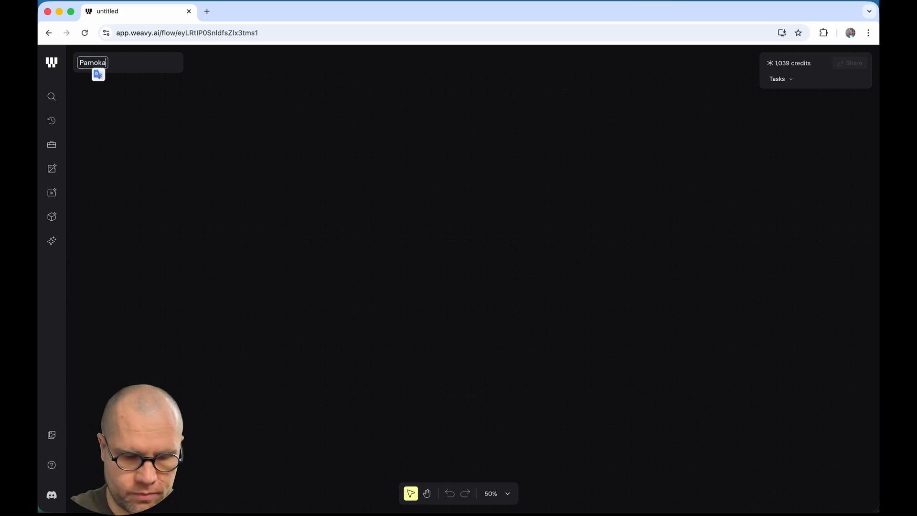
text(01)
key(Return)
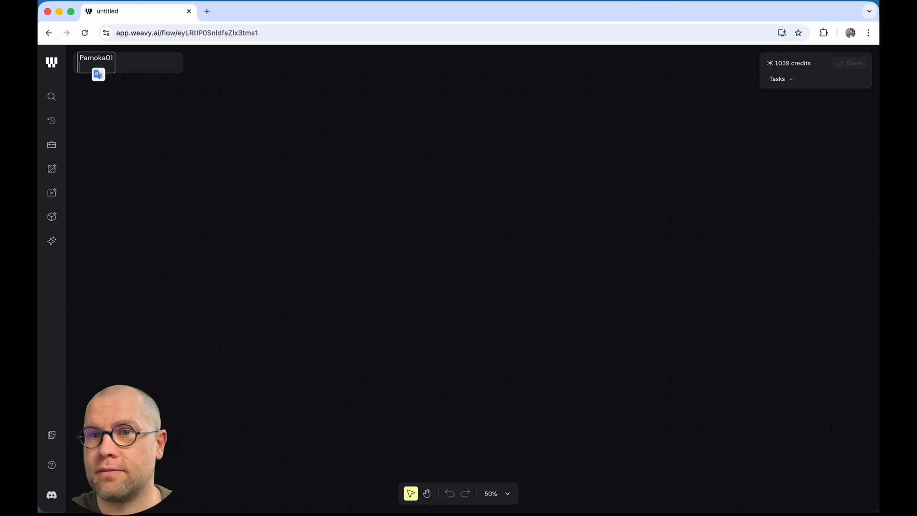
key(BackSpace)
click(301, 152)
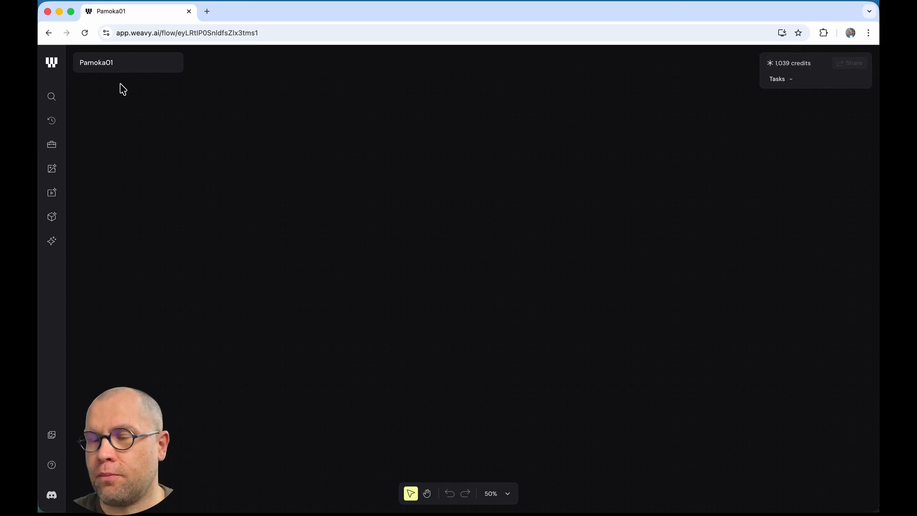
Step: Go back to the file list and create a new folder named 'DIKlubo pamokos' under My Files
click(52, 64)
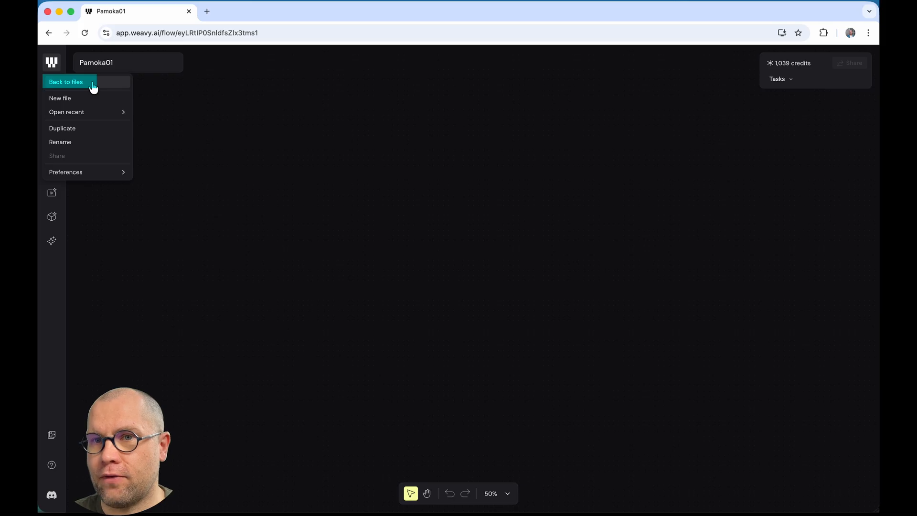
click(93, 84)
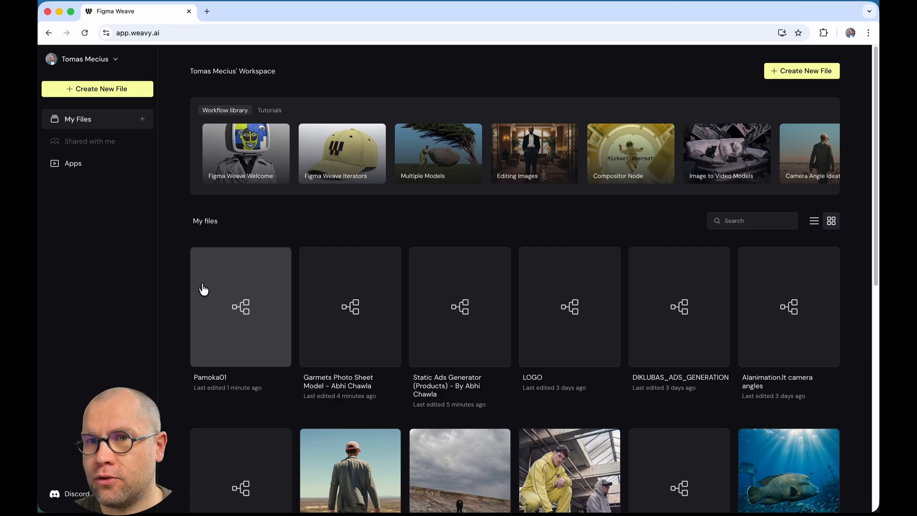
click(143, 123)
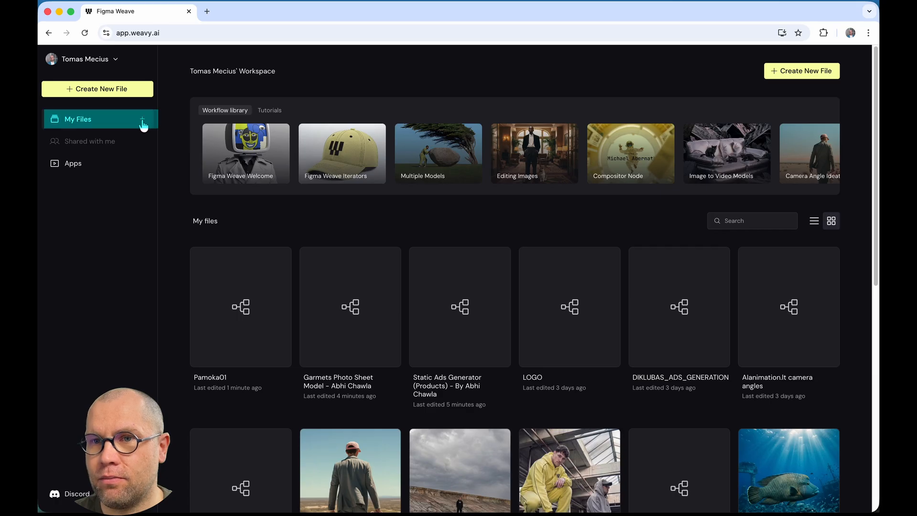
click(141, 122)
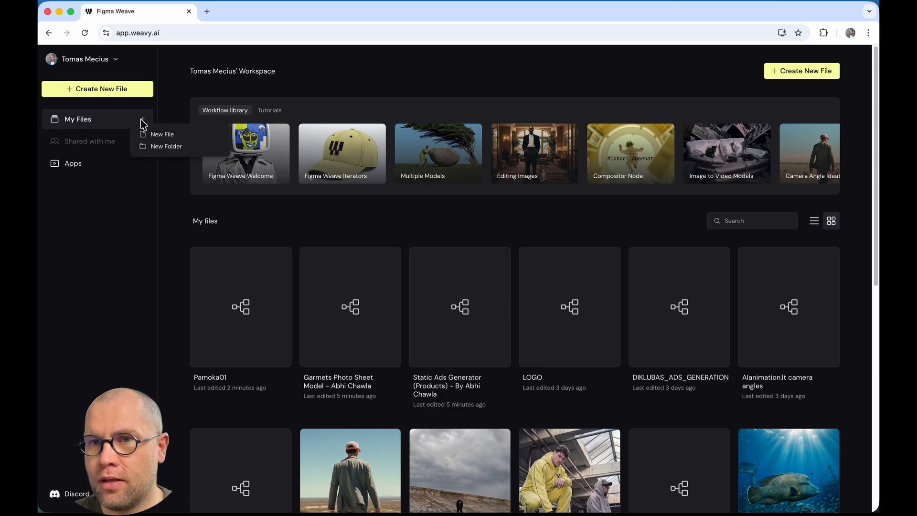
click(194, 149)
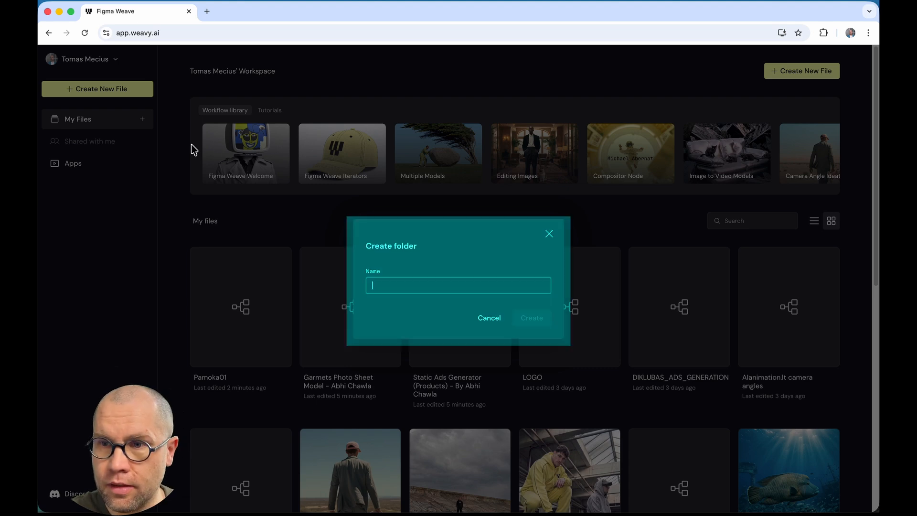
text(DIKlub)
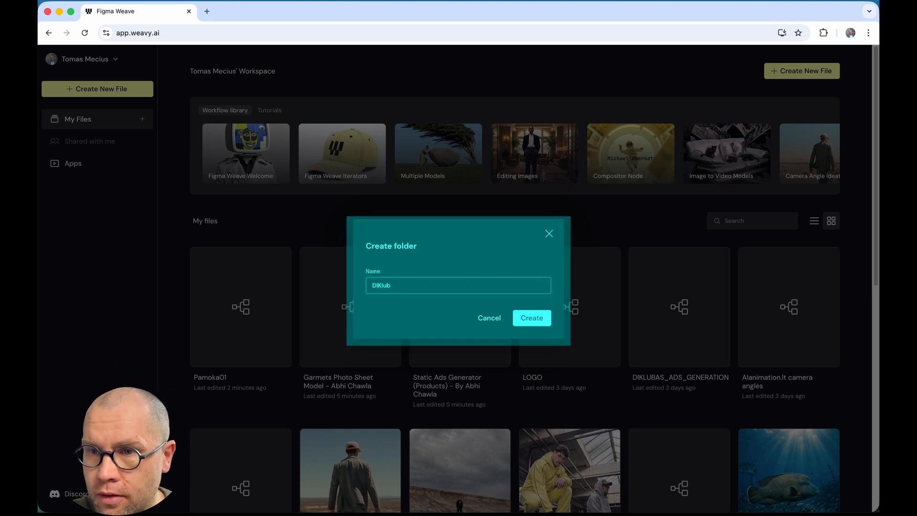
text(o pamokos)
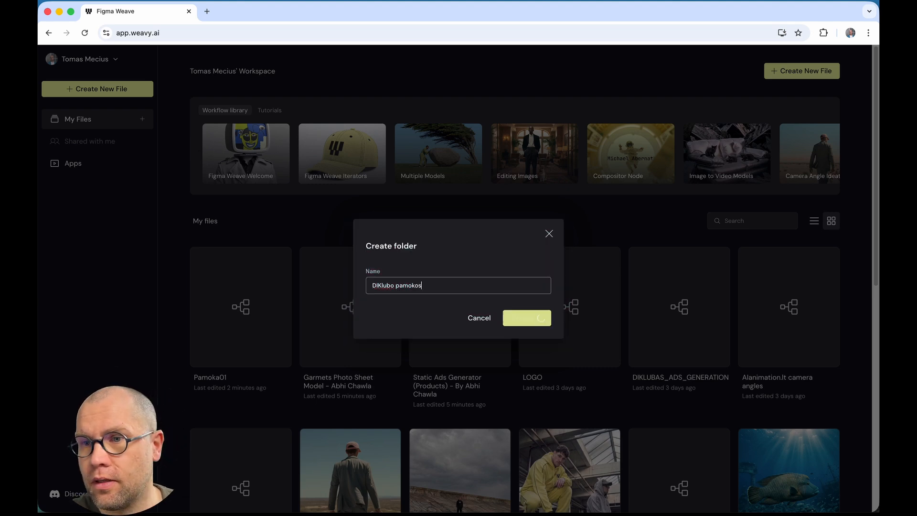
key(Return)
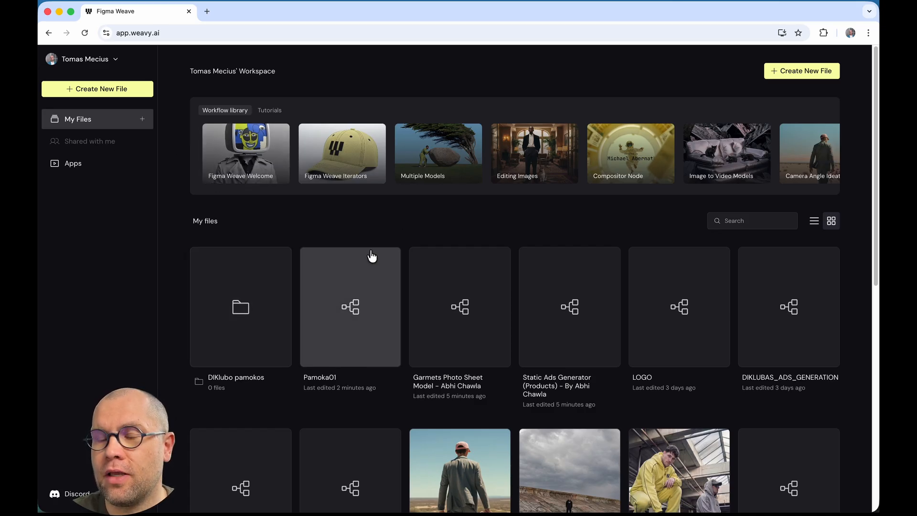
Step: Move the Pamoka01 file into the DIKlubo pamokos folder
click(374, 281)
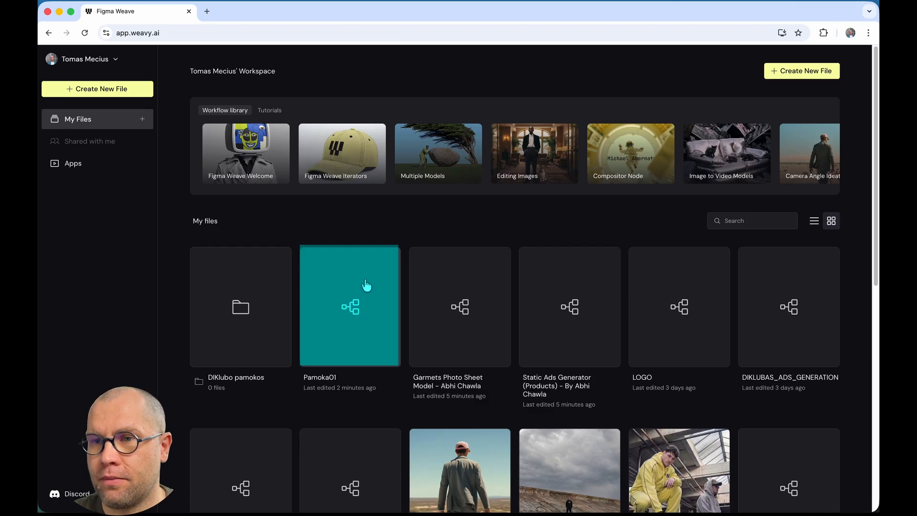
right_click(362, 276)
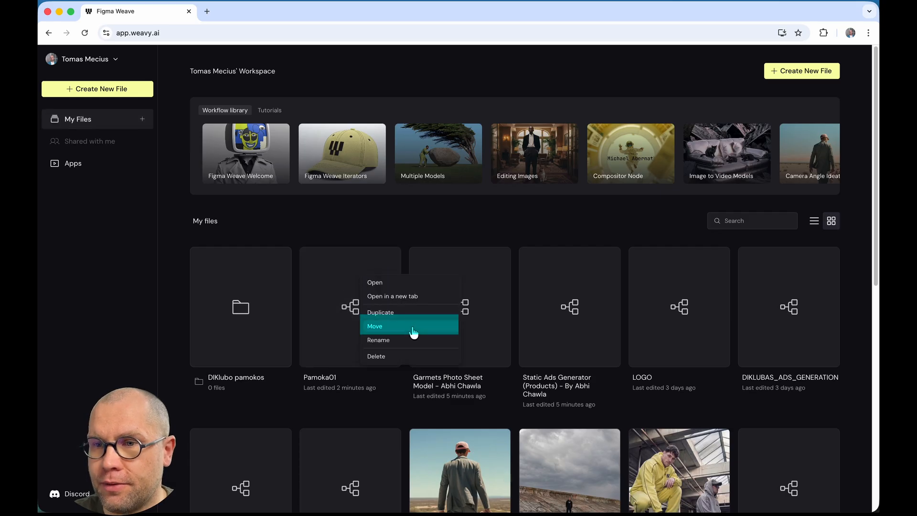
click(409, 324)
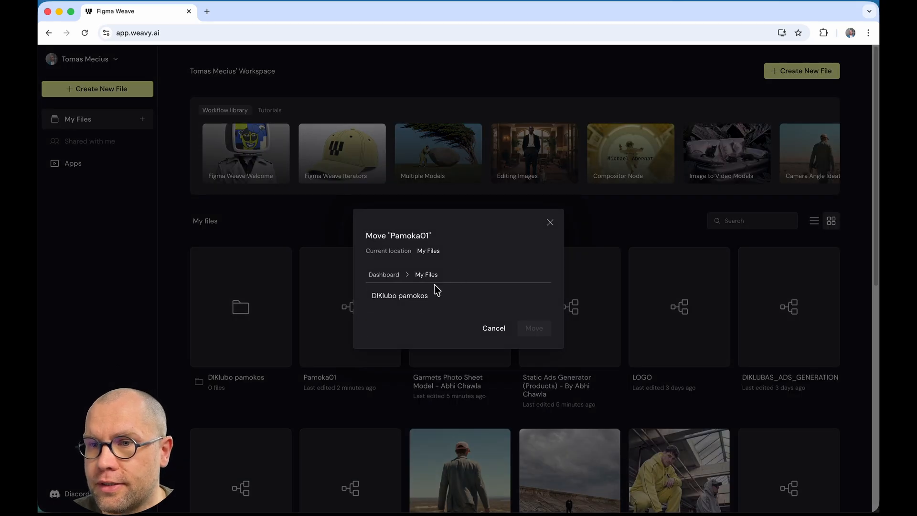
click(420, 296)
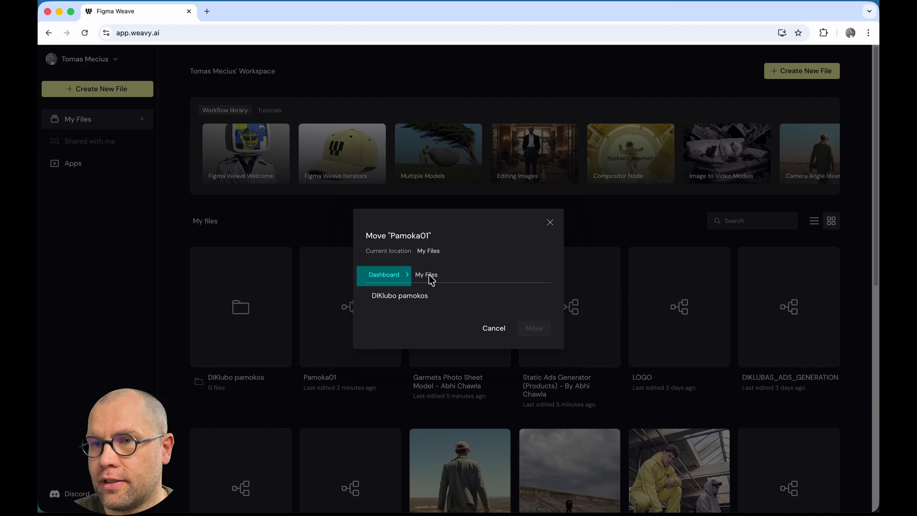
click(416, 299)
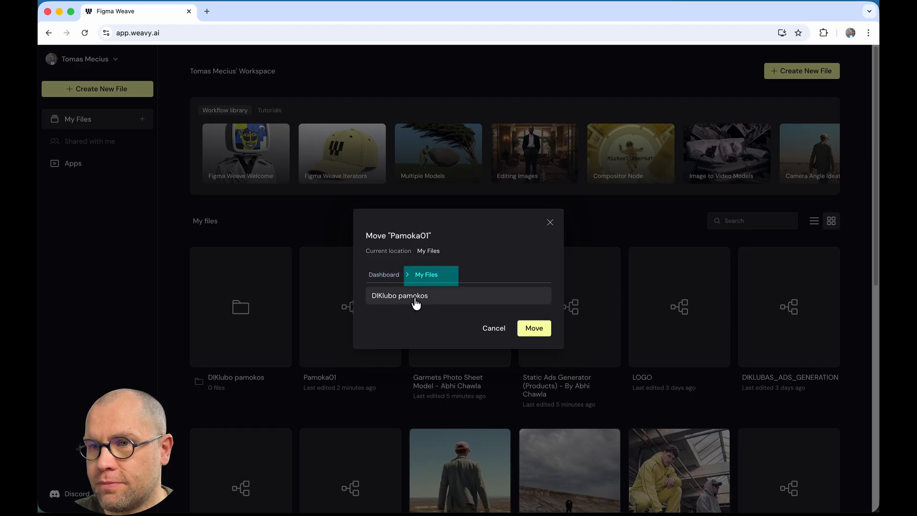
click(535, 326)
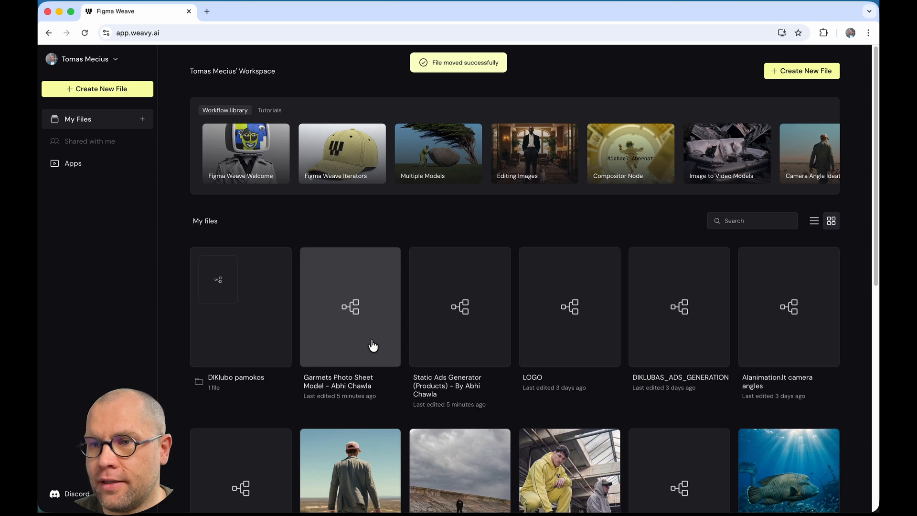
Step: Open the DIKlubo pamokos folder and create a new flow file inside it
scroll(464, 344, down, 10)
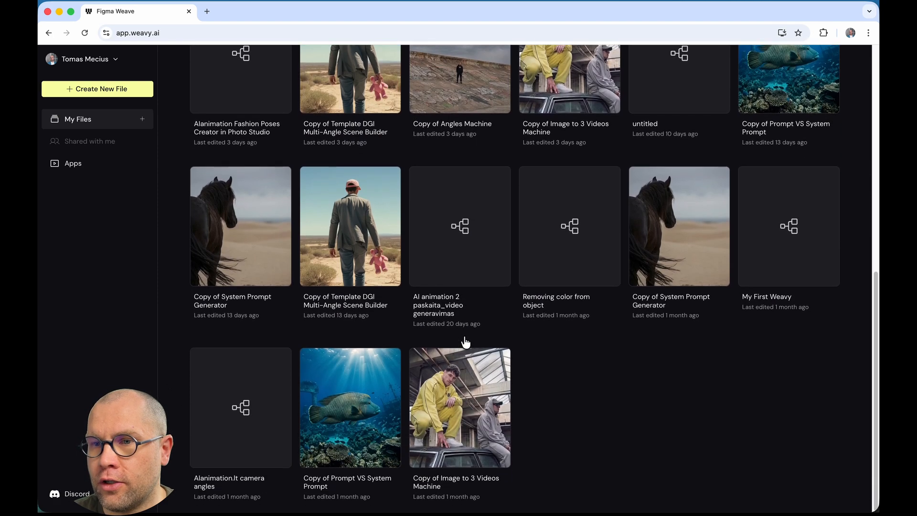
scroll(464, 343, up, 8)
scroll(465, 342, up, 3)
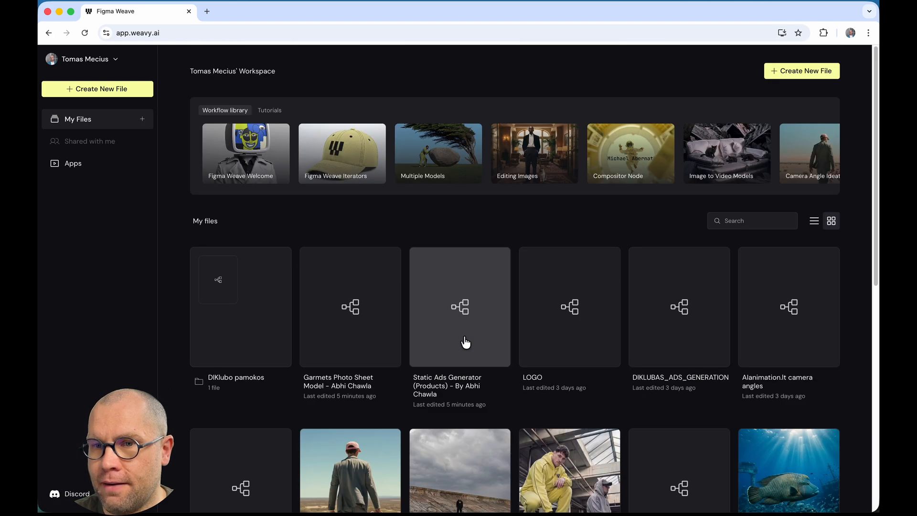
click(253, 337)
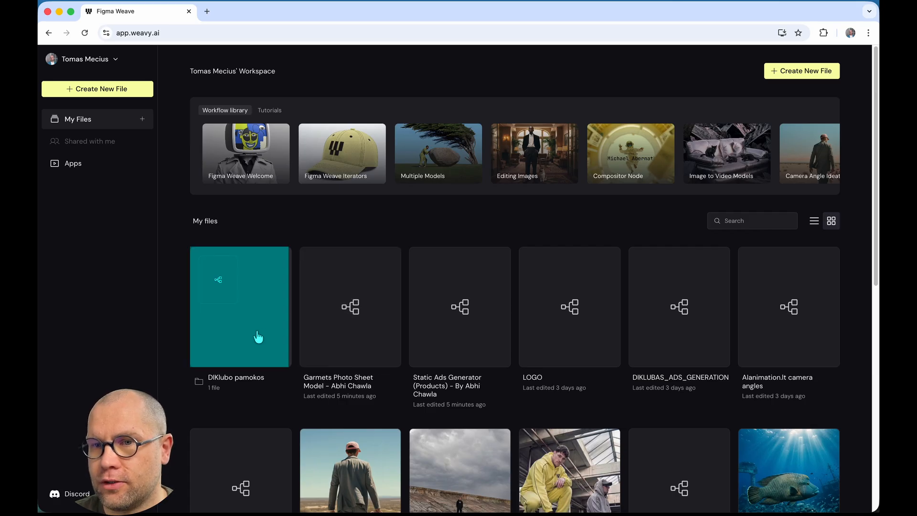
double_click(259, 329)
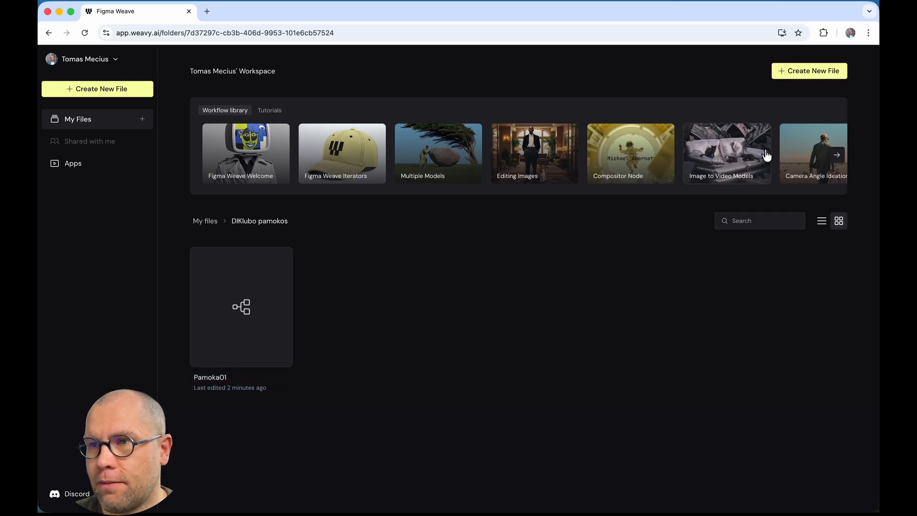
click(815, 77)
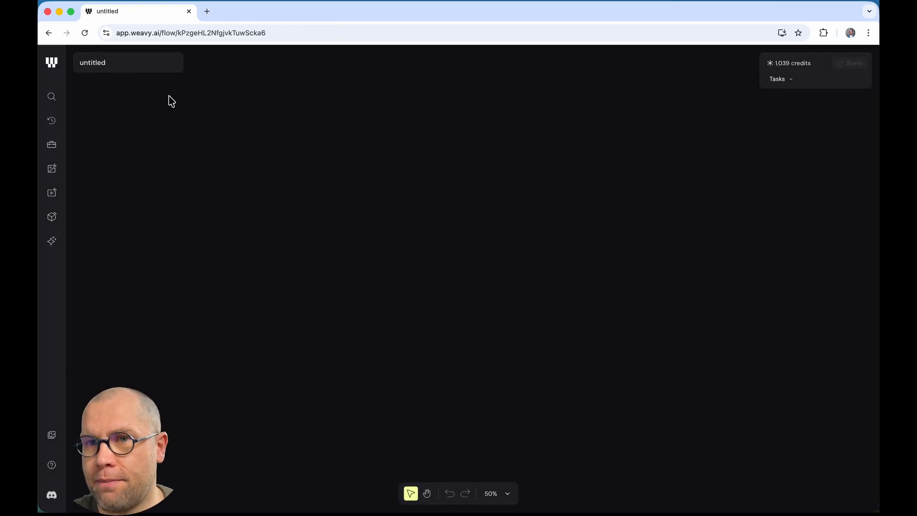
Step: Rename the new untitled file to Pamoka02
click(93, 66)
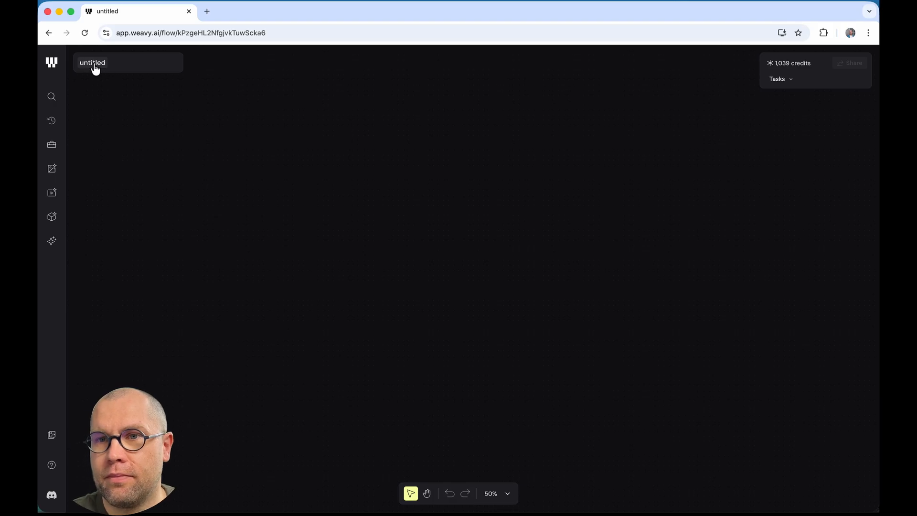
double_click(94, 62)
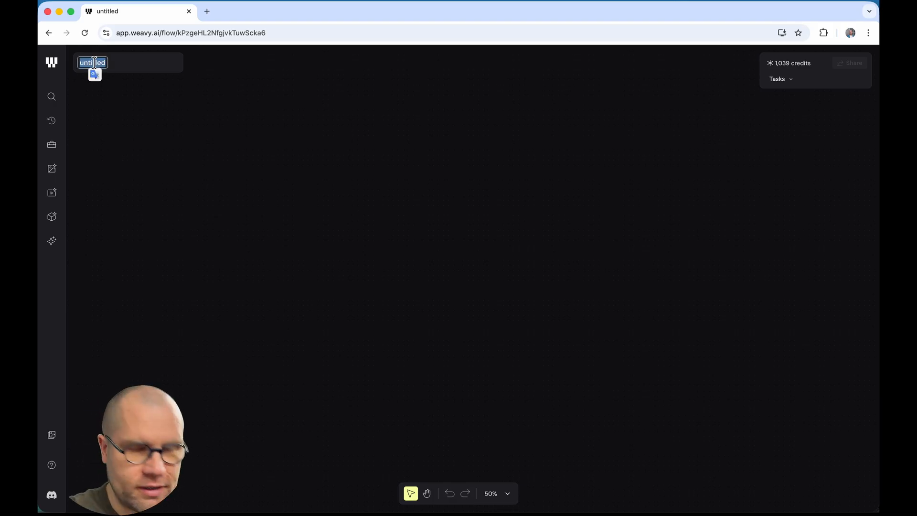
text(Pamoka02)
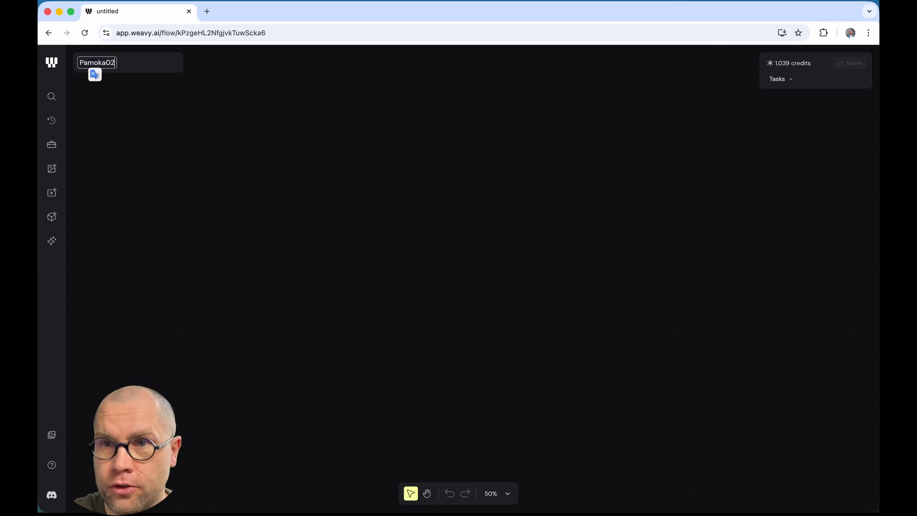
click(257, 131)
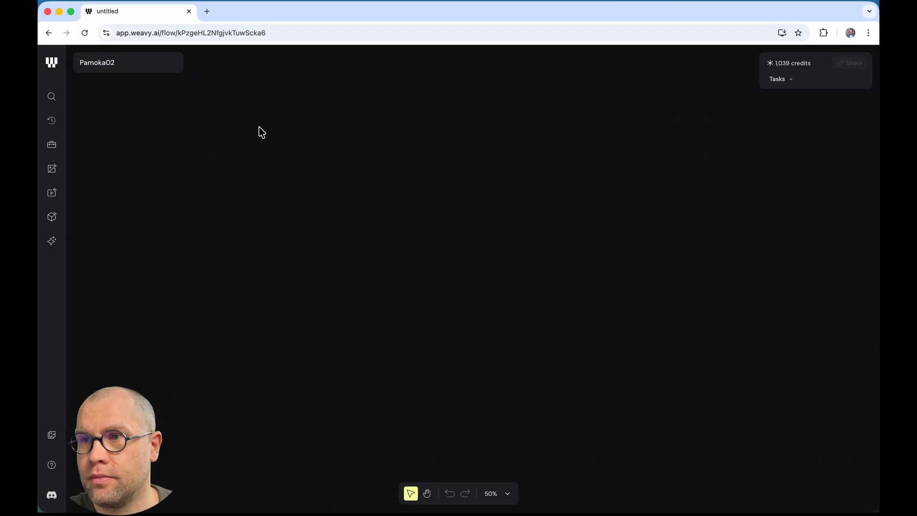
Step: Back in the file list, move Pamoka02 into DIKlubo pamokos and open that folder
click(52, 68)
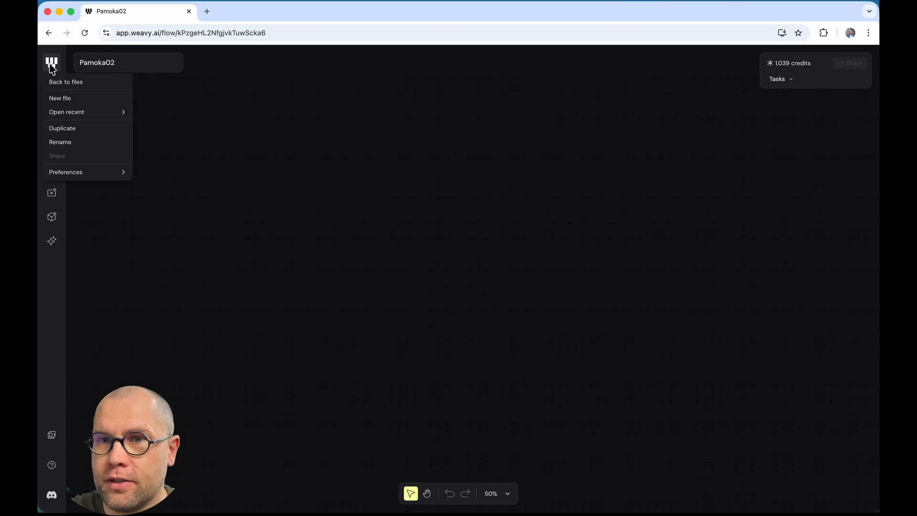
click(82, 81)
click(352, 312)
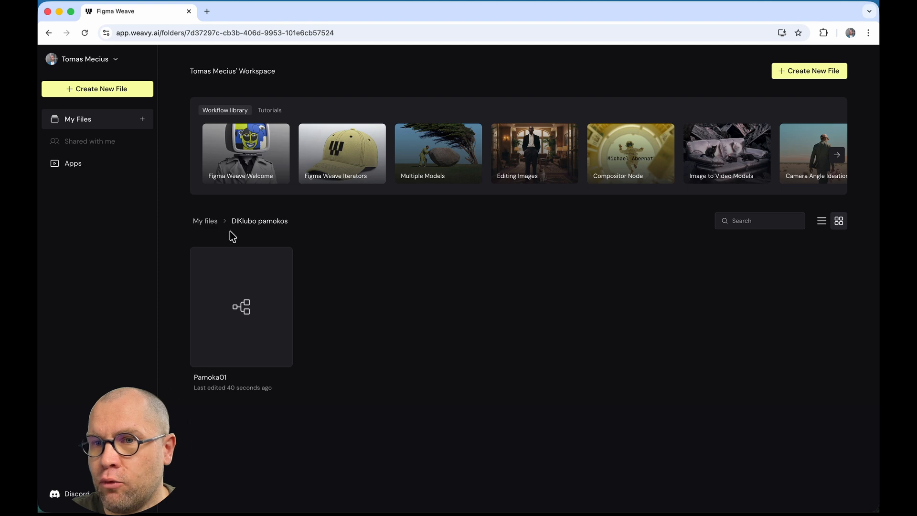
click(205, 222)
right_click(253, 329)
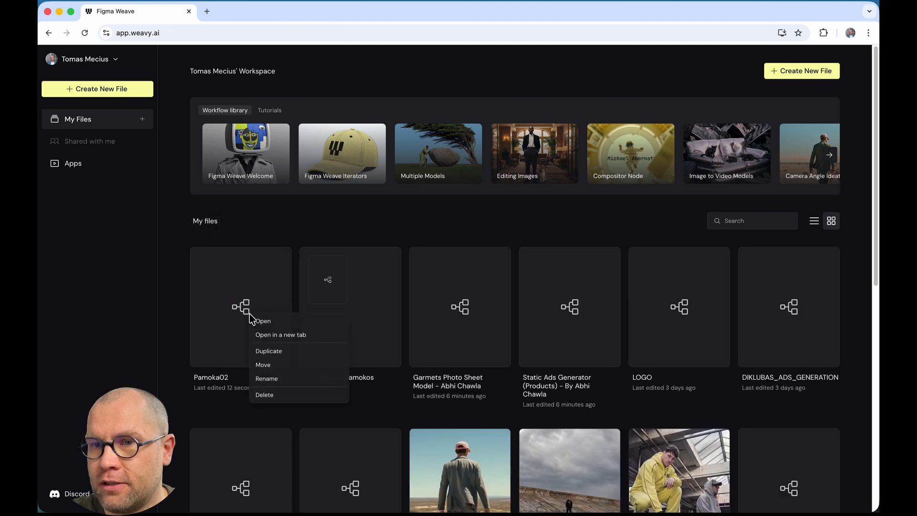
click(291, 368)
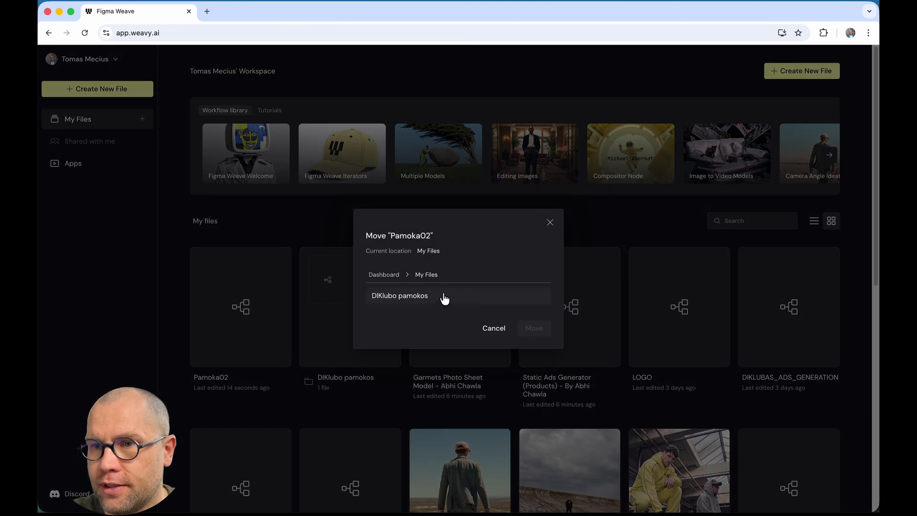
click(423, 297)
click(533, 330)
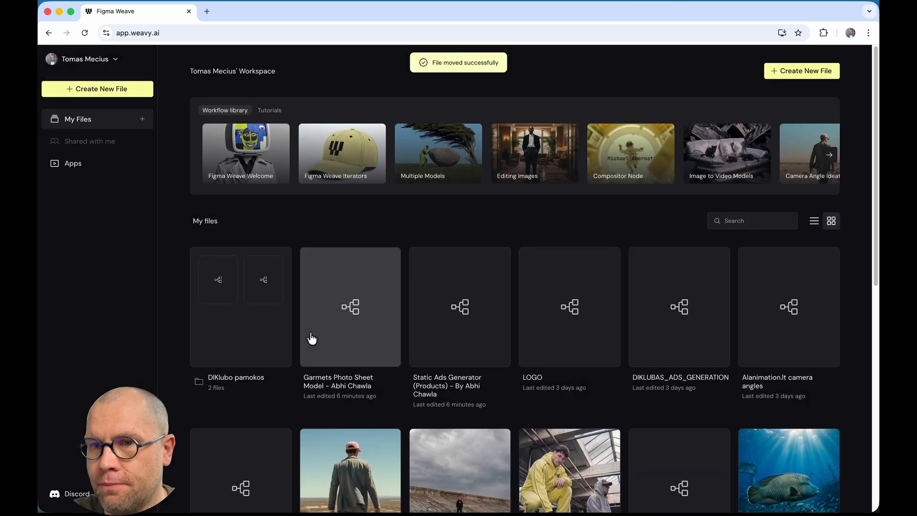
click(242, 344)
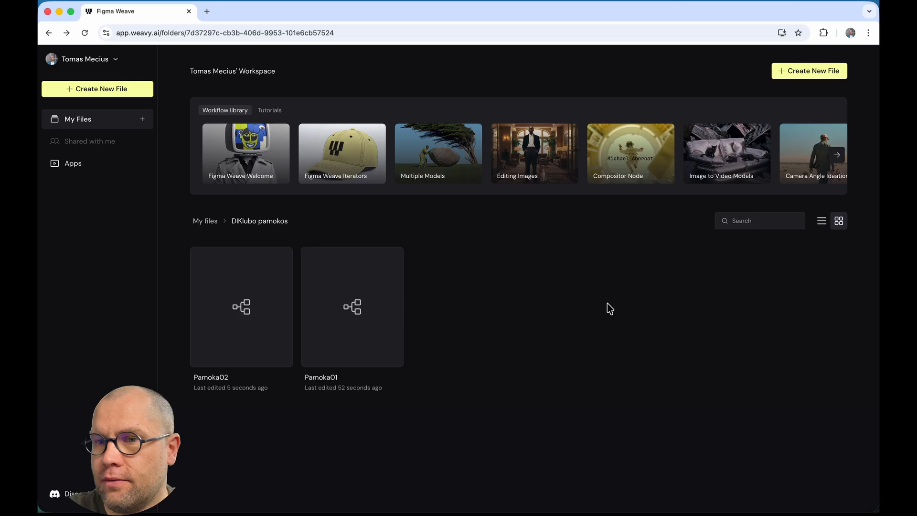
Step: Open Pamoka01 and try the Move (V) tool by sweeping selection boxes on the empty canvas
click(361, 308)
double_click(361, 308)
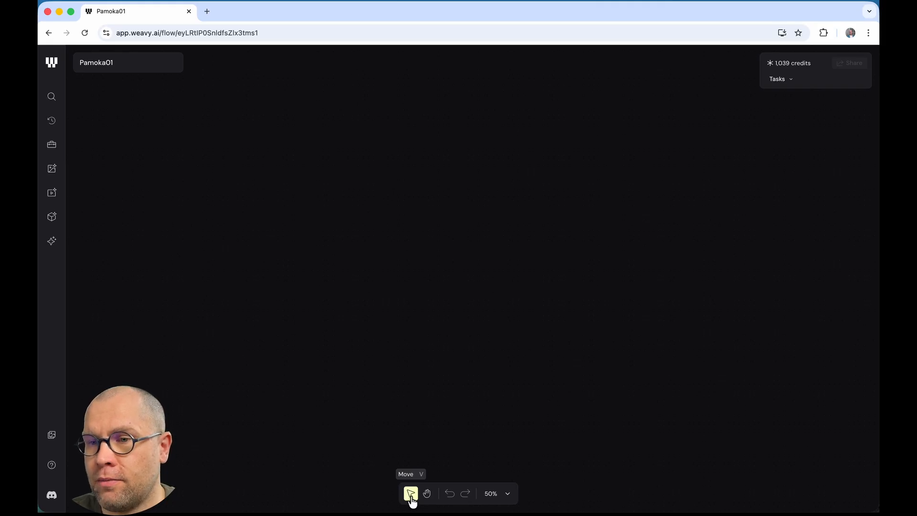
click(412, 499)
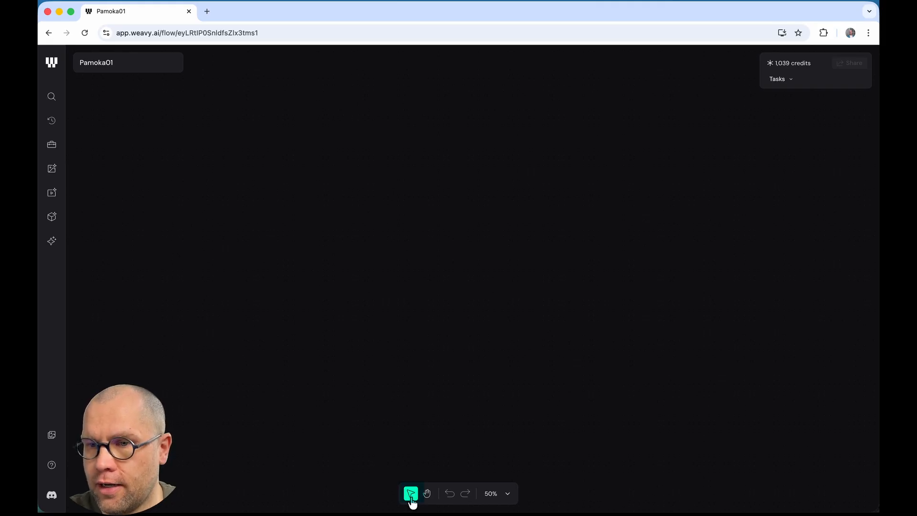
click(411, 497)
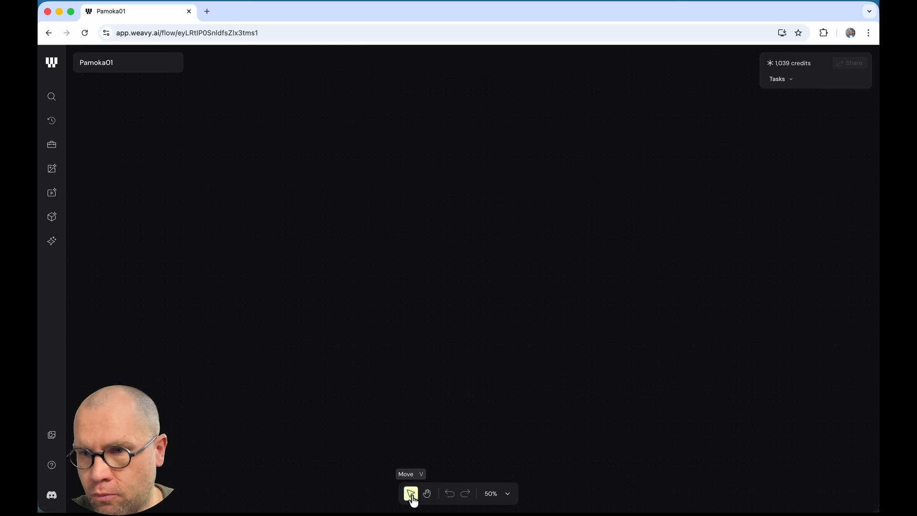
key(v)
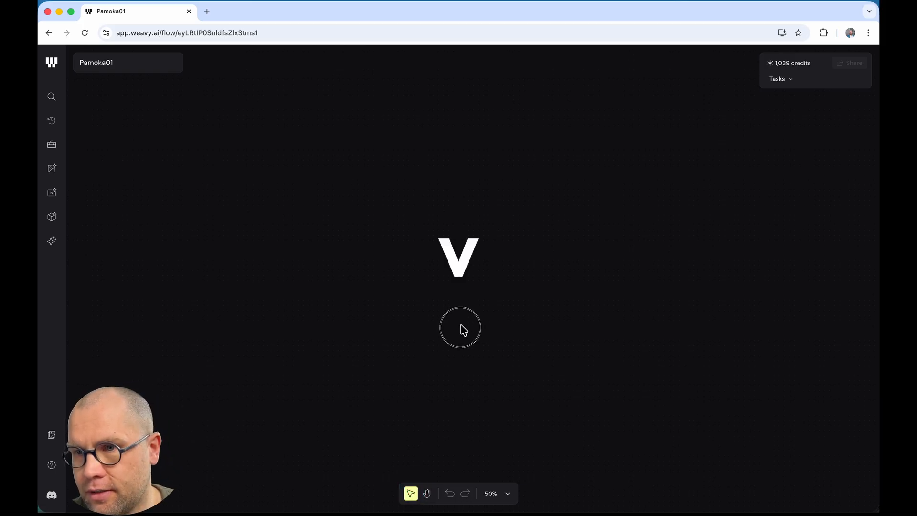
drag(442, 272, 435, 273)
drag(497, 267, 433, 330)
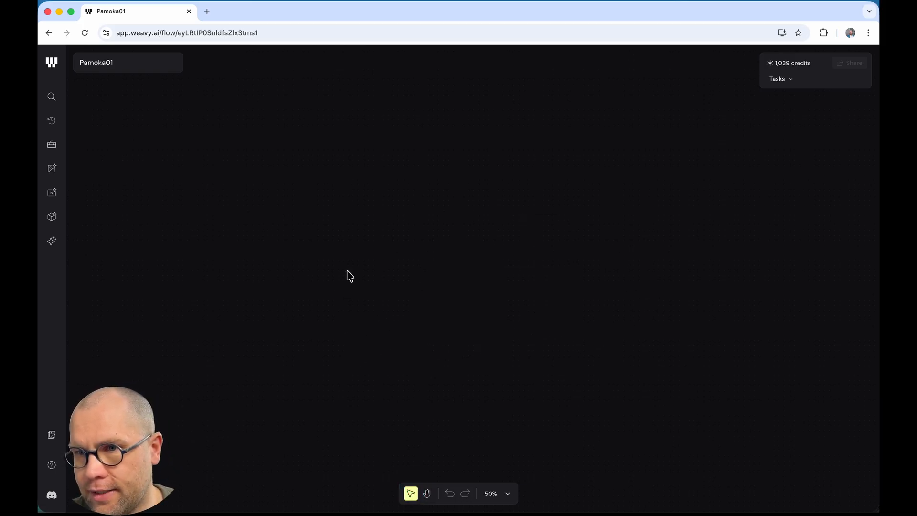
drag(486, 266, 549, 243)
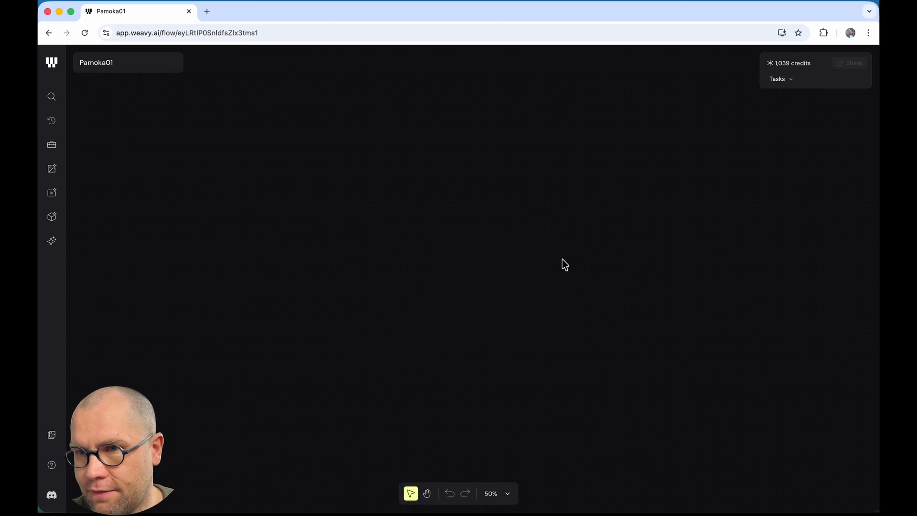
Step: Switch to the Pan (H) tool and pan around the empty canvas
click(428, 494)
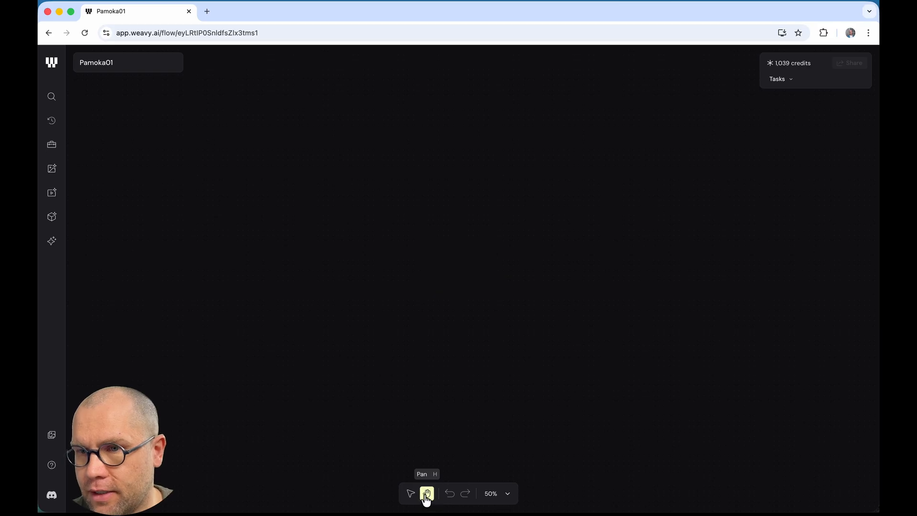
drag(393, 251, 588, 241)
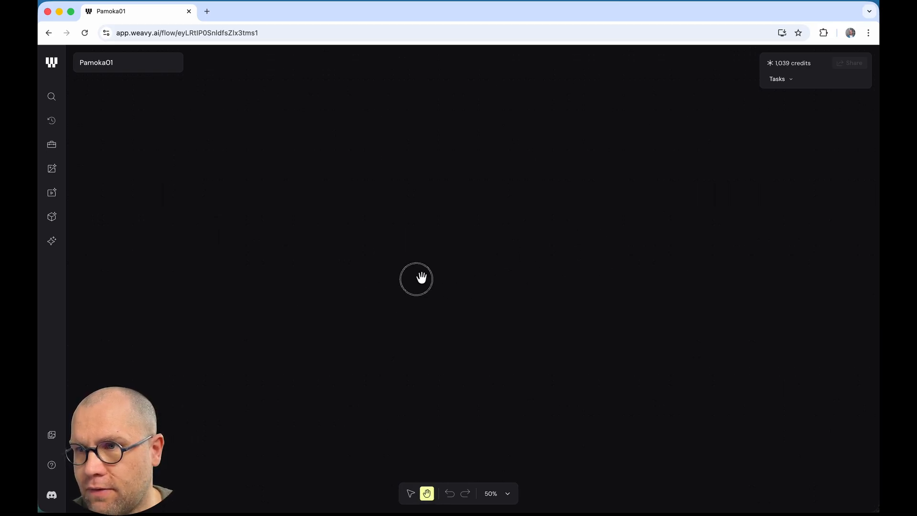
drag(436, 207, 387, 261)
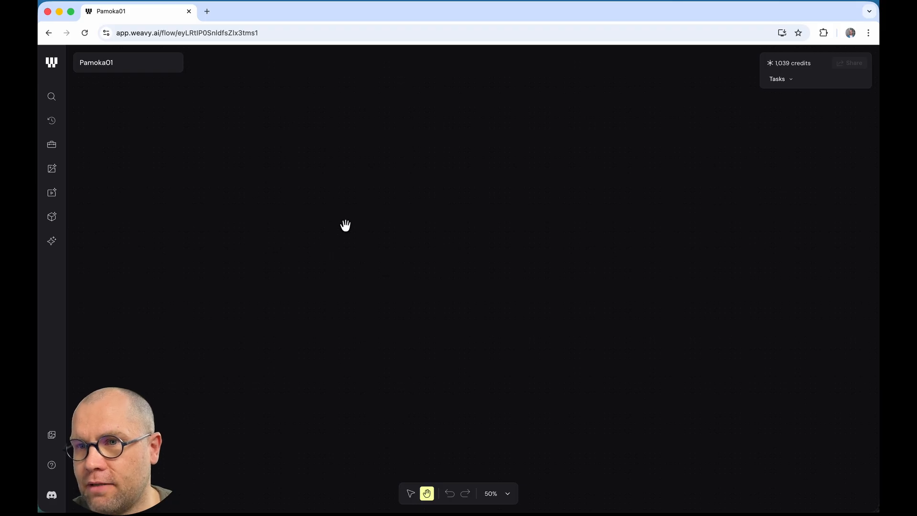
Step: Add a Prompt node with the default Hipster Sisyphus text and select its prompt text
right_click(298, 231)
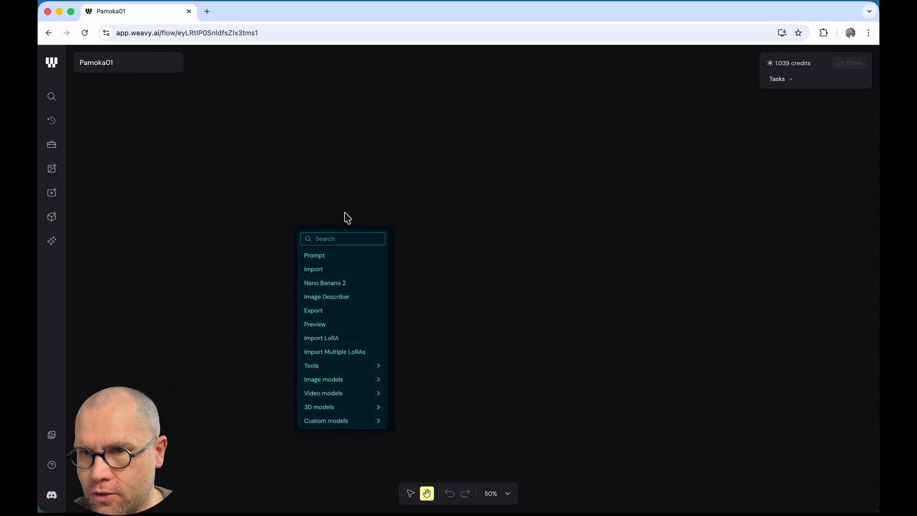
click(367, 260)
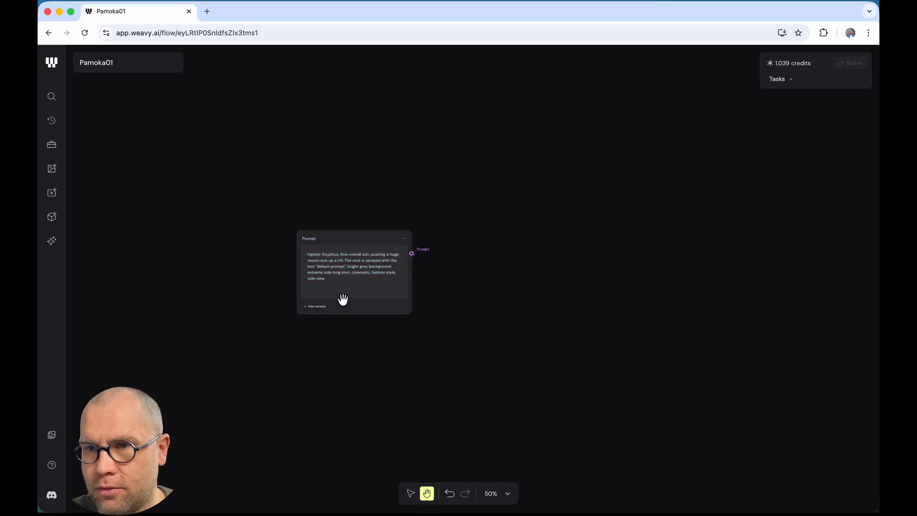
scroll(343, 295, right, 5)
scroll(344, 295, left, 5)
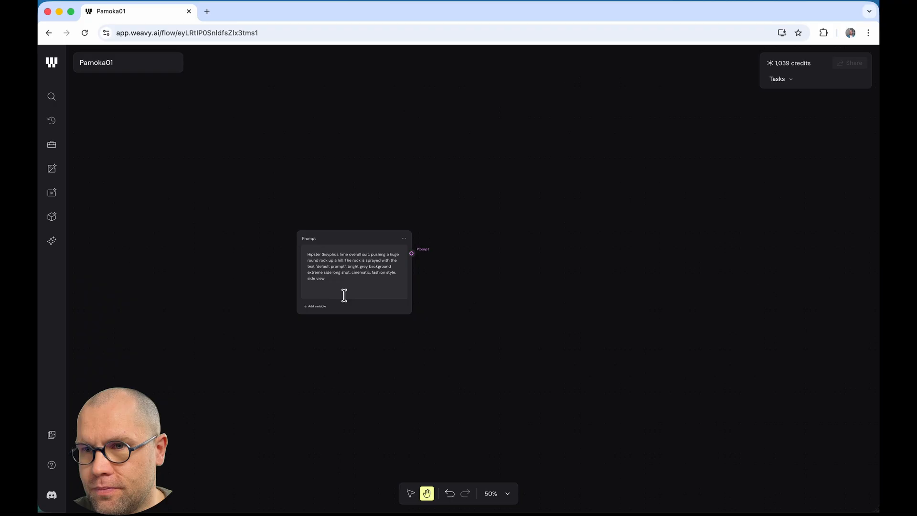
scroll(343, 294, up, 5)
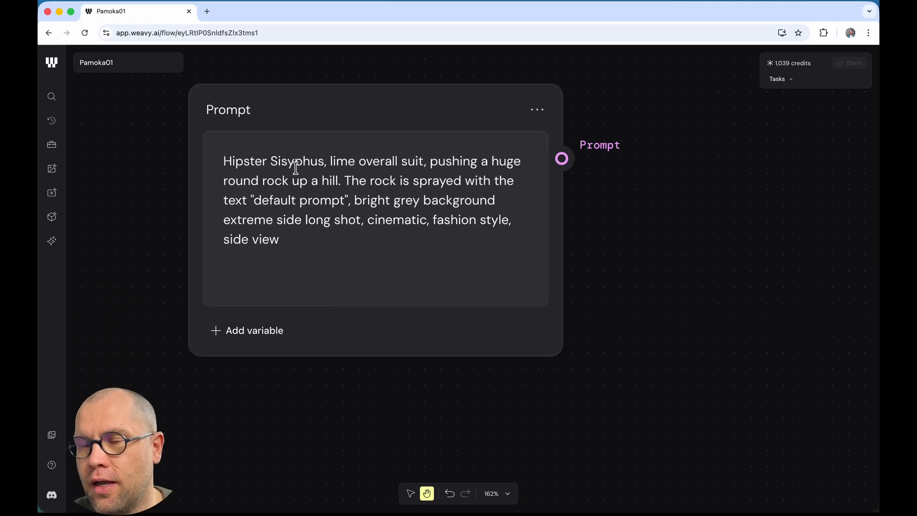
drag(221, 159, 323, 239)
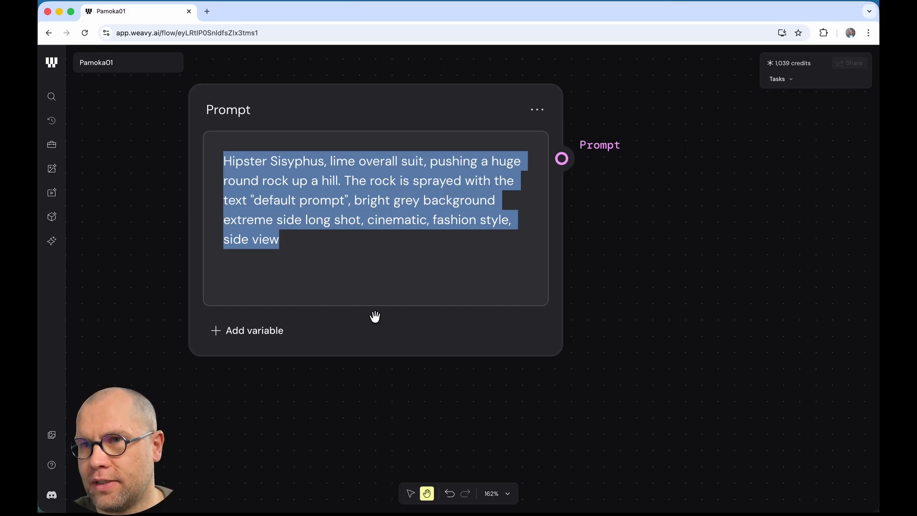
scroll(375, 316, up, 1)
scroll(375, 316, down, 5)
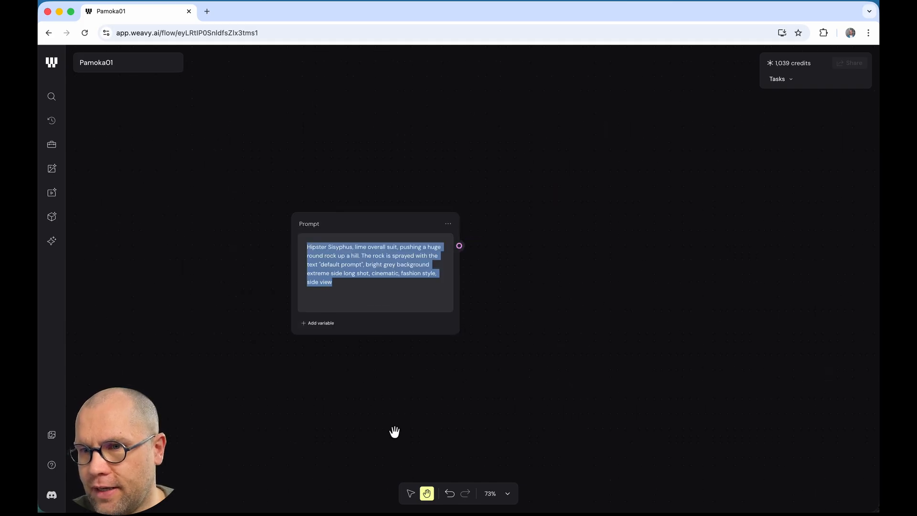
Step: With the Move tool, sweep selection boxes across the canvas around the Prompt node
click(410, 494)
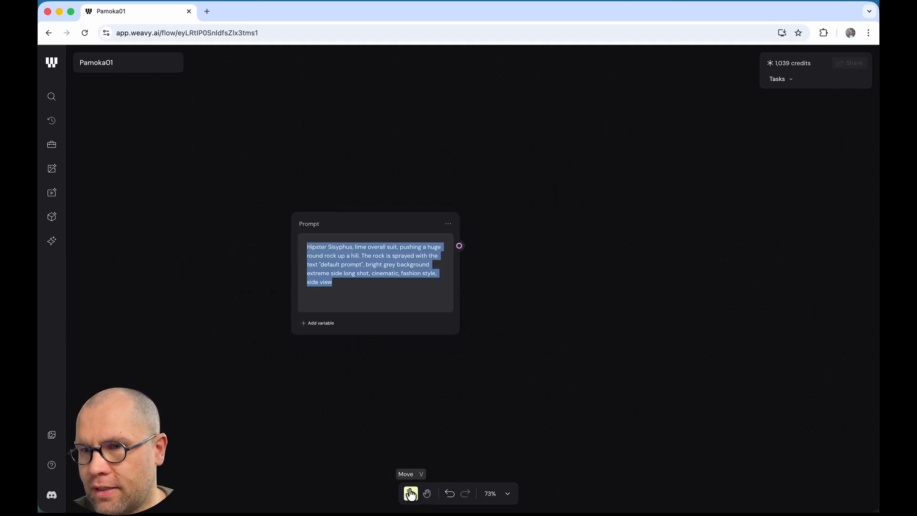
click(339, 404)
drag(450, 388, 315, 364)
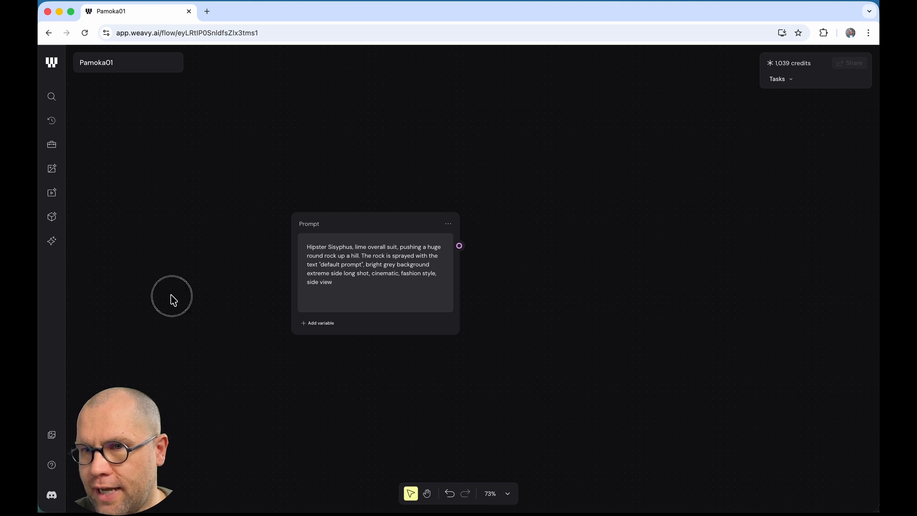
drag(171, 296, 348, 303)
drag(540, 262, 503, 242)
click(416, 124)
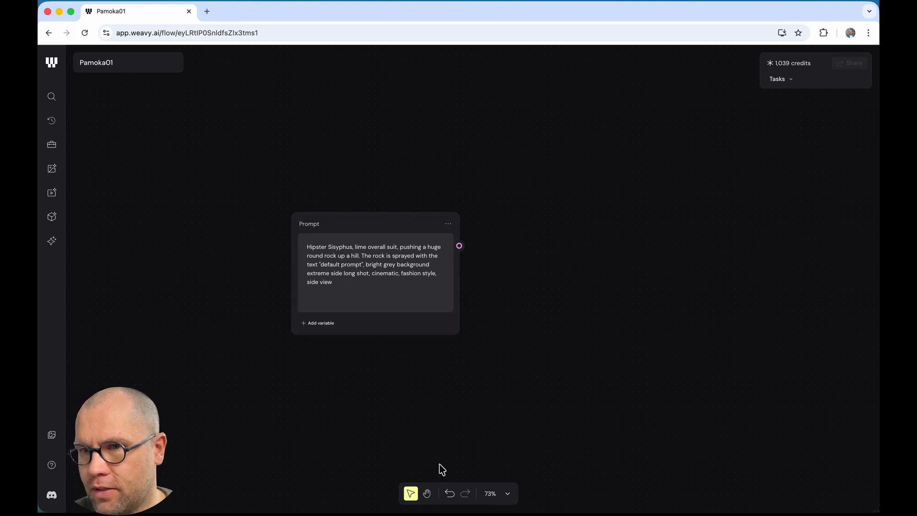
drag(436, 393, 362, 379)
scroll(362, 378, down, 3)
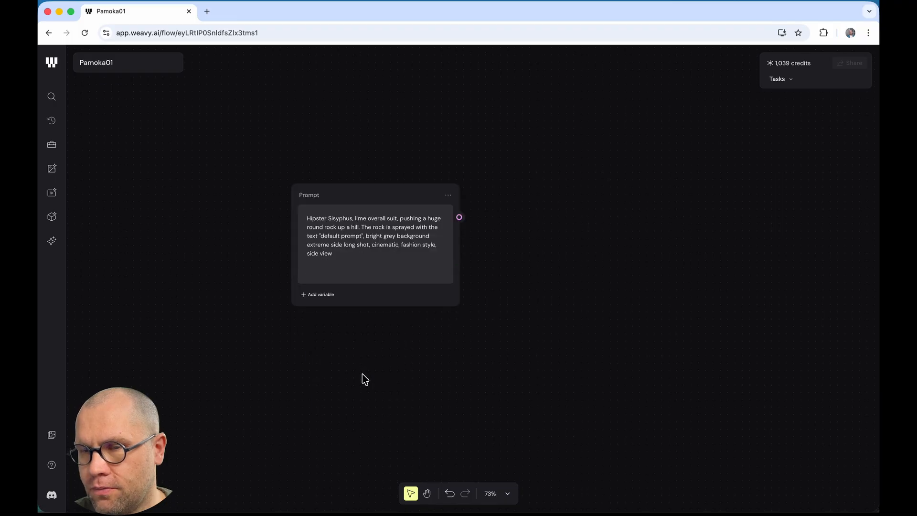
Step: Pan the canvas, undo adding the Prompt node, then redo to bring it back
click(426, 494)
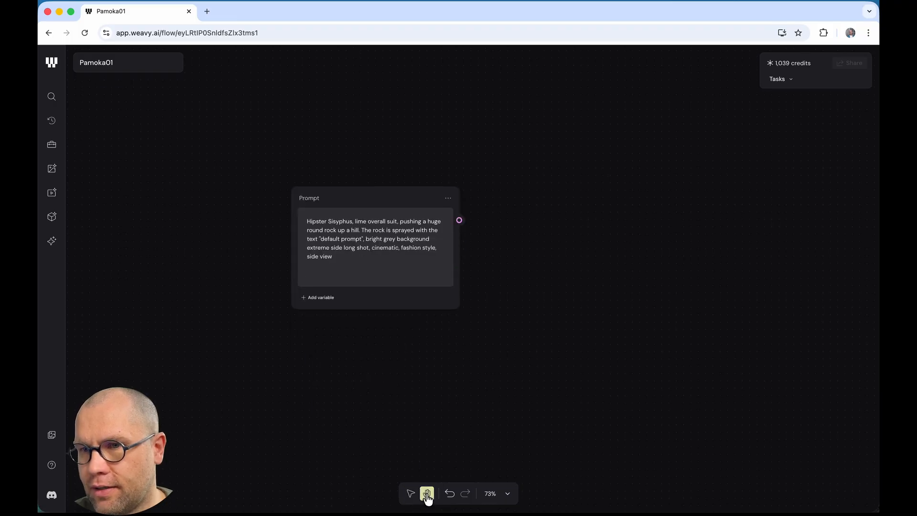
drag(366, 370, 292, 317)
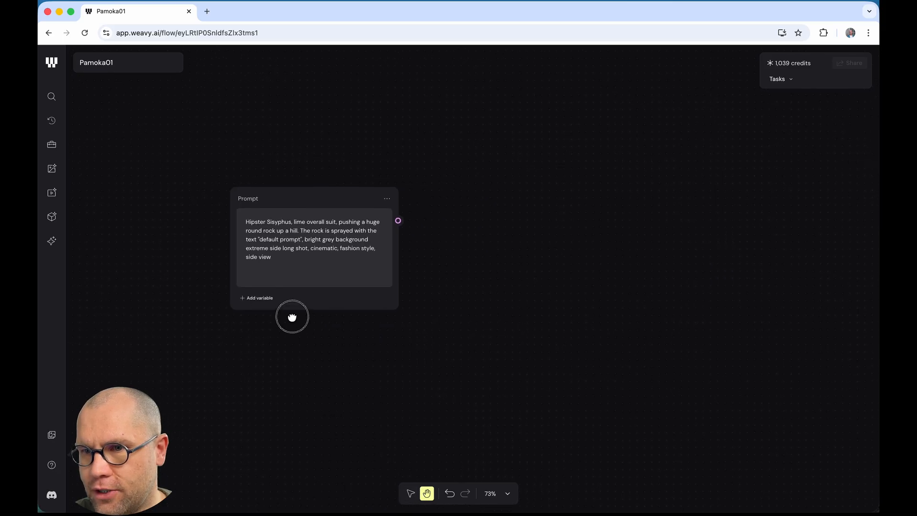
click(449, 496)
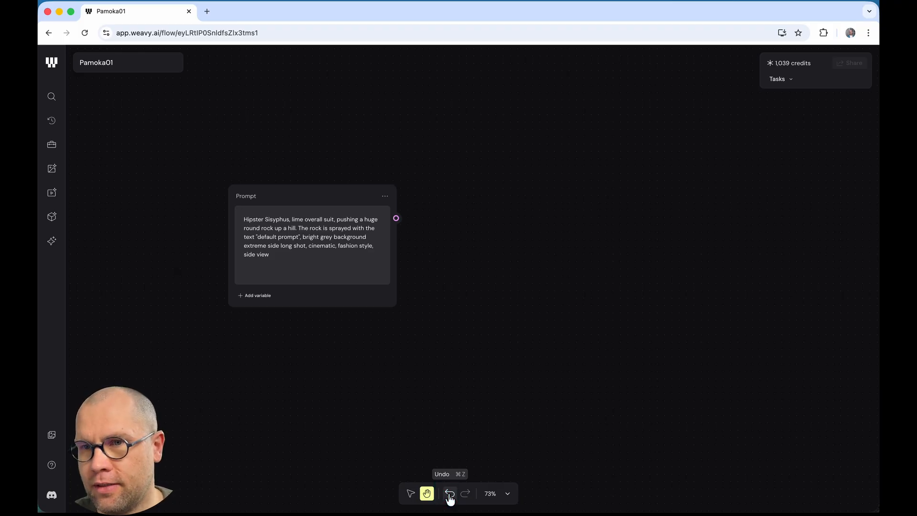
click(449, 497)
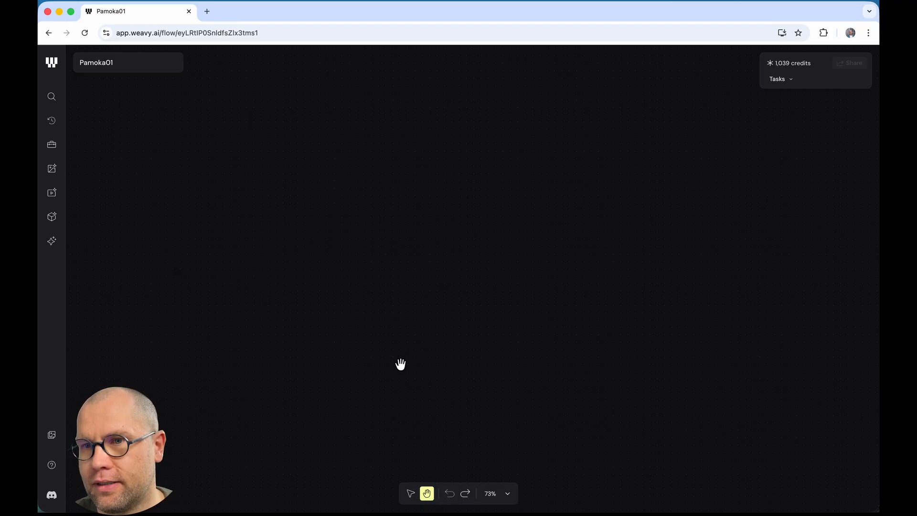
click(465, 494)
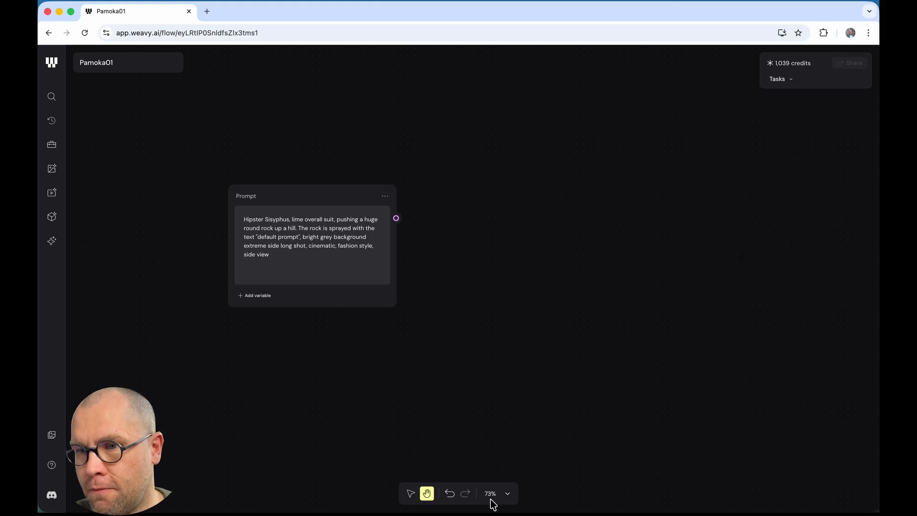
Step: Zoom the canvas to fit, then to 100%, then out one step to 83%
click(507, 495)
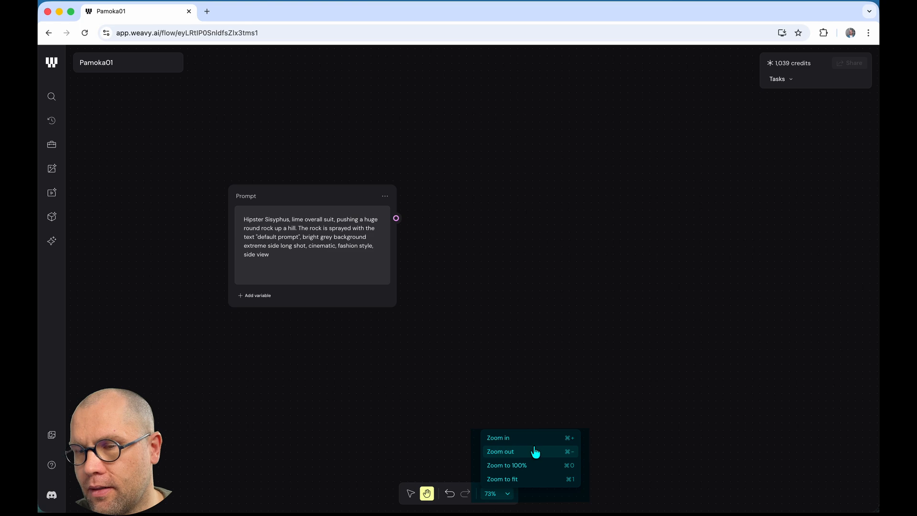
click(529, 479)
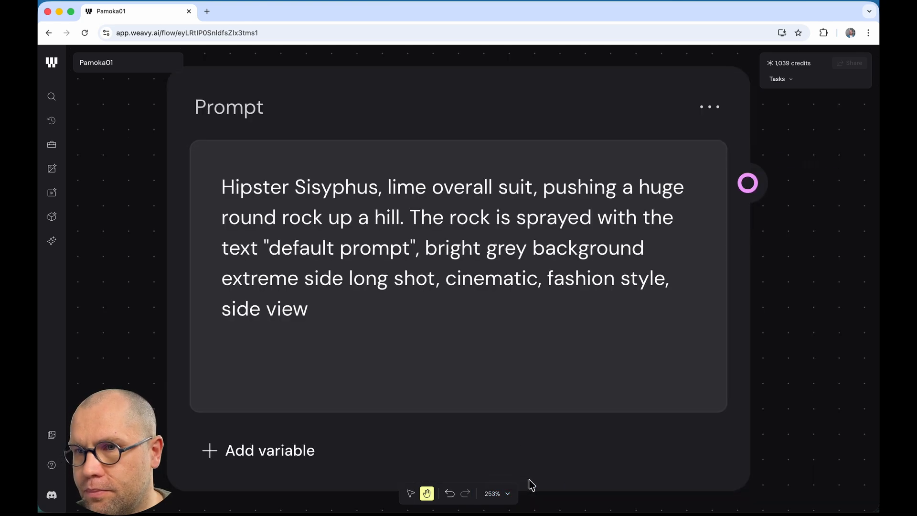
click(498, 501)
click(546, 465)
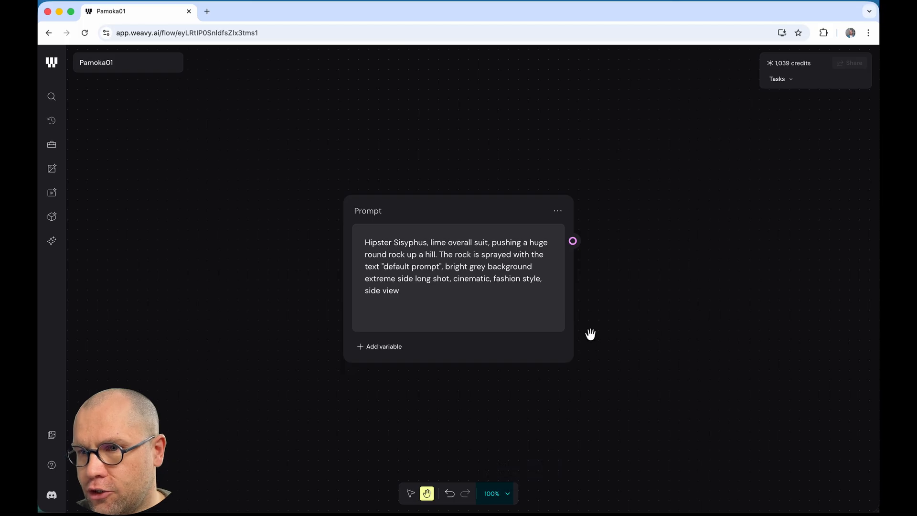
click(502, 497)
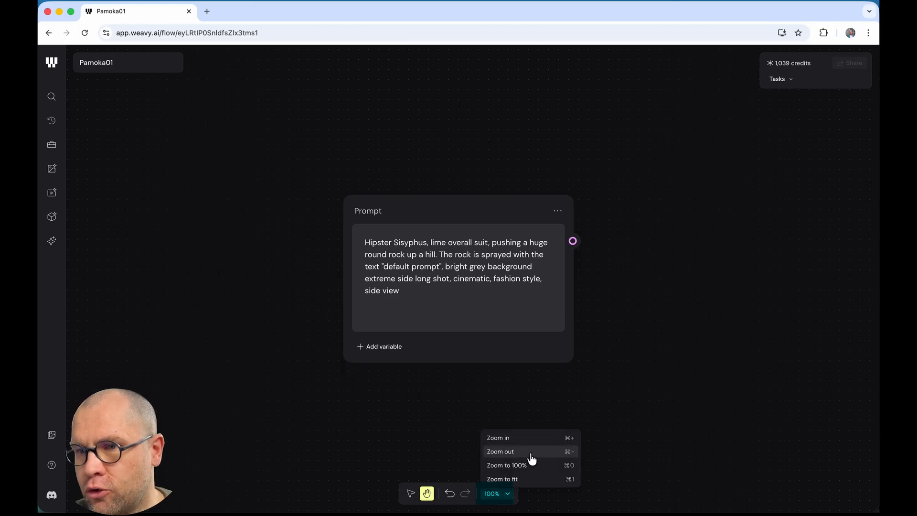
click(531, 452)
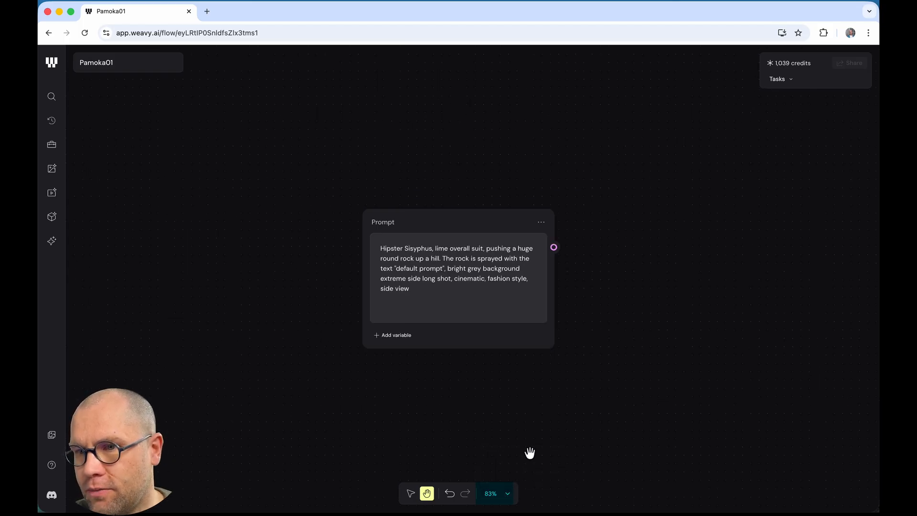
click(506, 499)
click(585, 388)
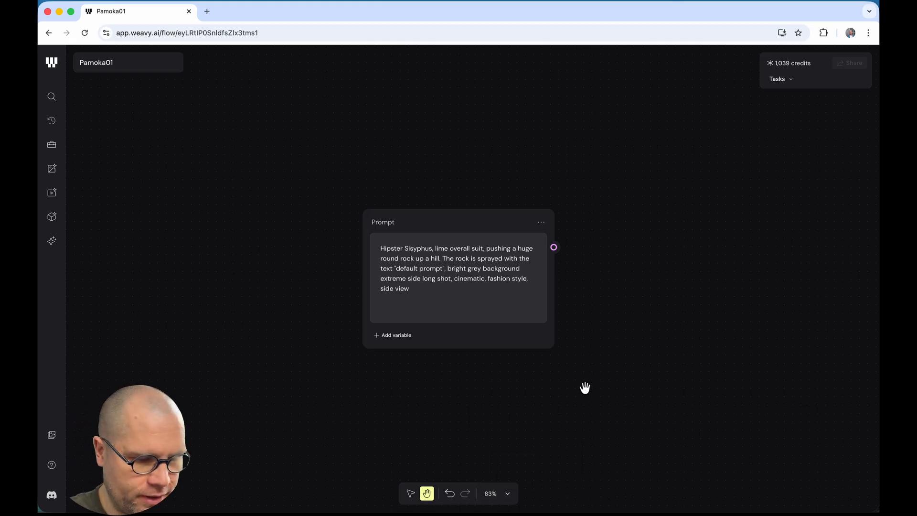
key(super+minus)
key(super+minus)
key(super+minus)
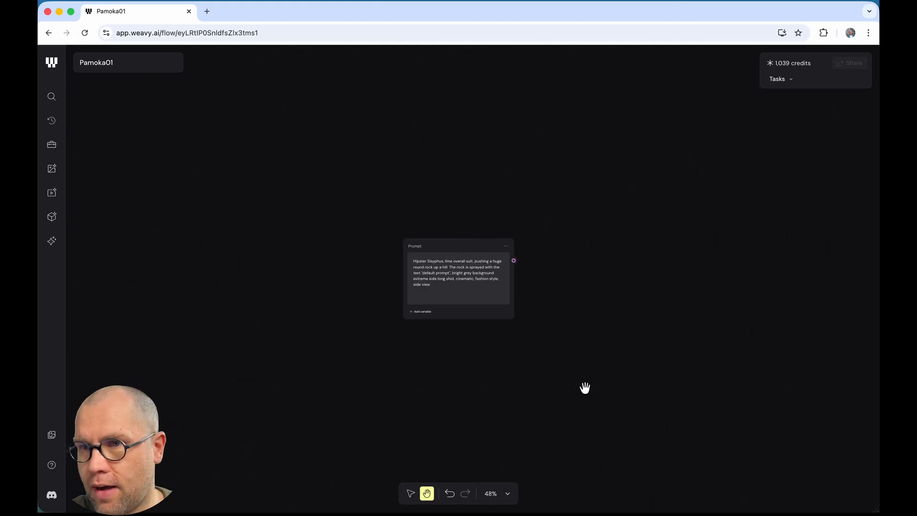
key(super+equal)
key(super+equal)
key(super+equal)
key(super+equal)
key(super+equal)
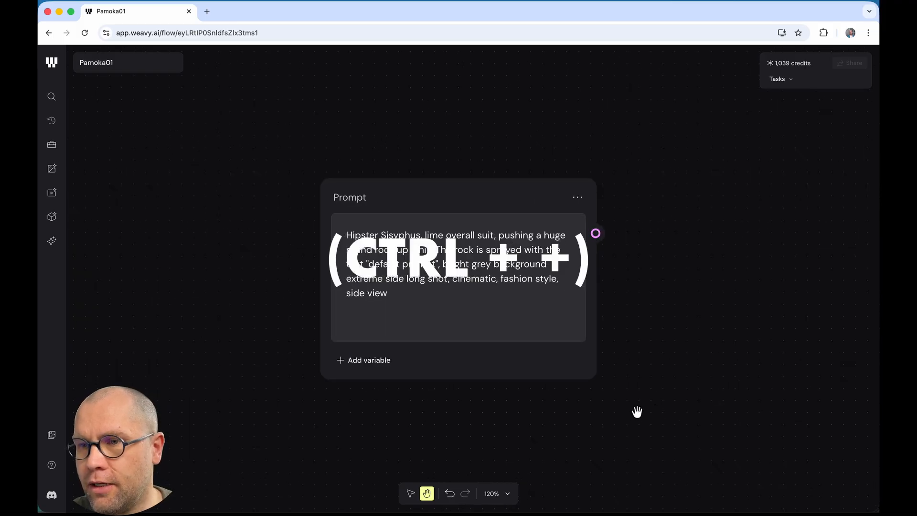
scroll(637, 412, down, 2)
scroll(637, 411, up, 3)
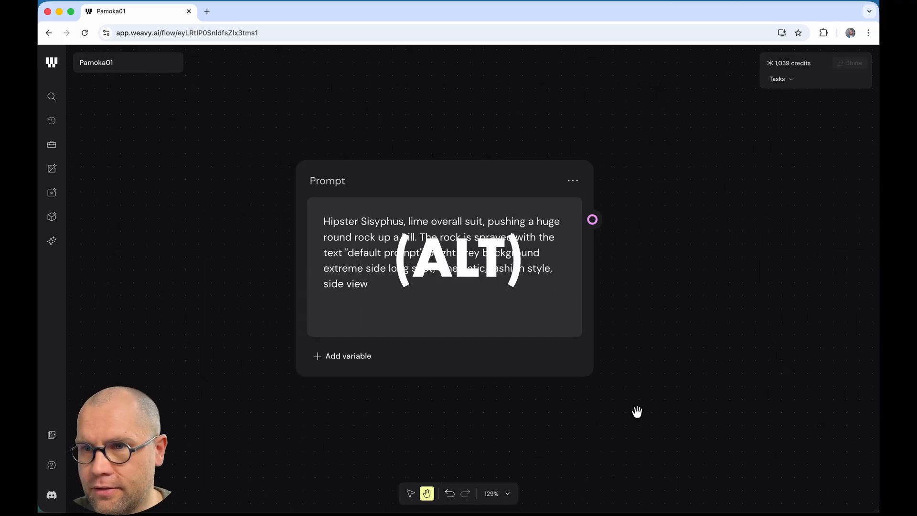
scroll(637, 411, down, 3)
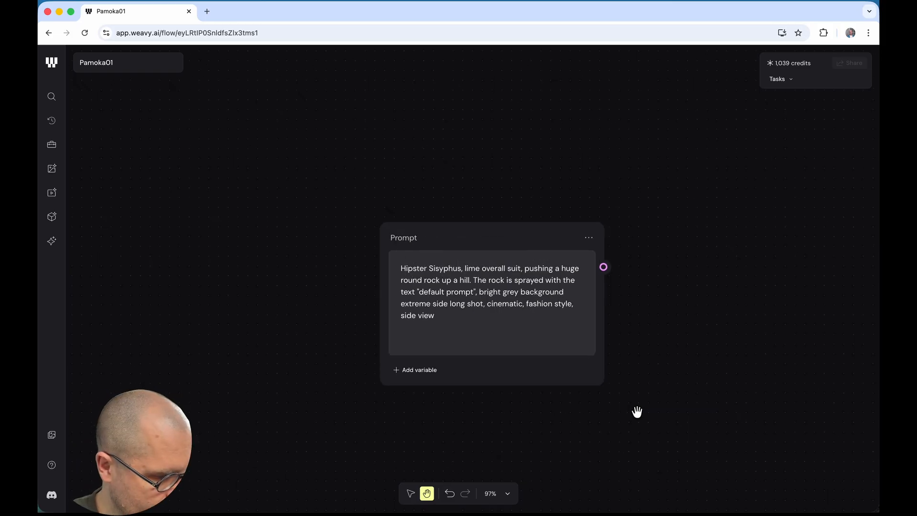
scroll(637, 412, down, 4)
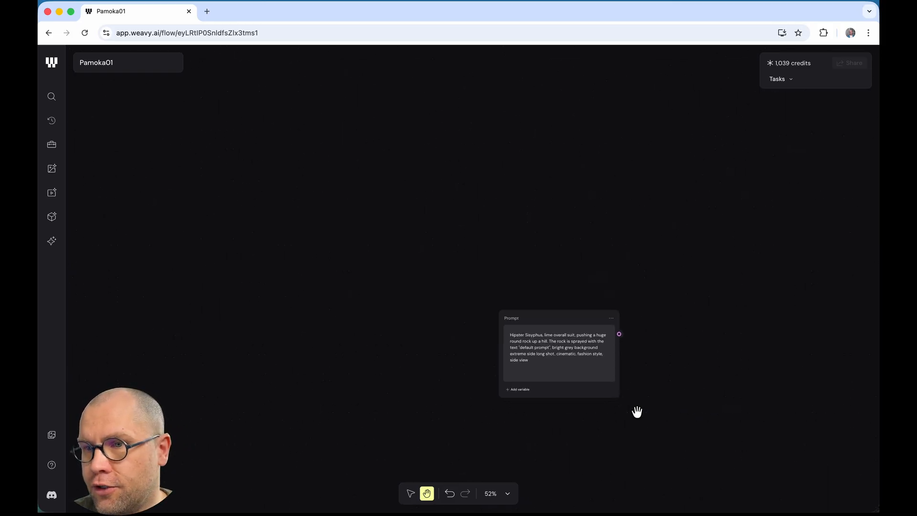
scroll(637, 411, up, 10)
scroll(637, 411, down, 8)
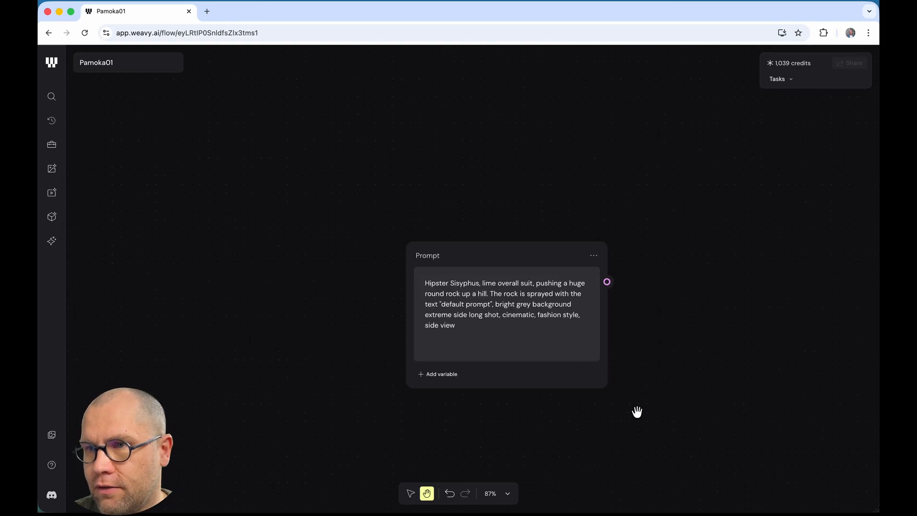
scroll(638, 416, right, 4)
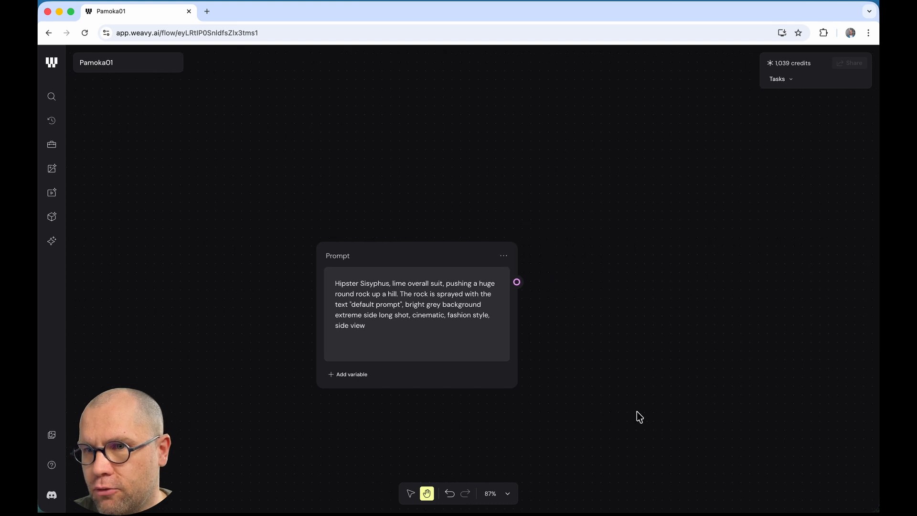
scroll(638, 417, left, 1)
scroll(638, 417, right, 5)
scroll(639, 417, left, 9)
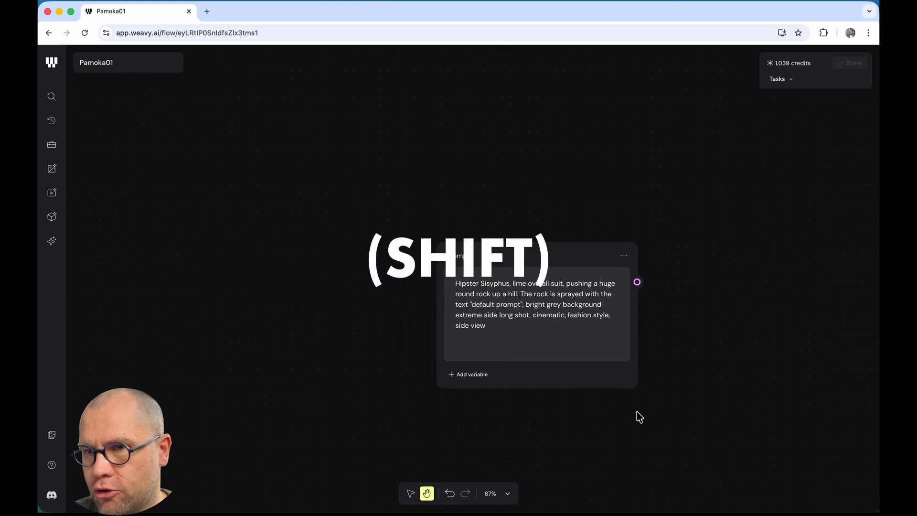
scroll(639, 416, right, 5)
scroll(637, 414, down, 10)
scroll(637, 411, up, 12)
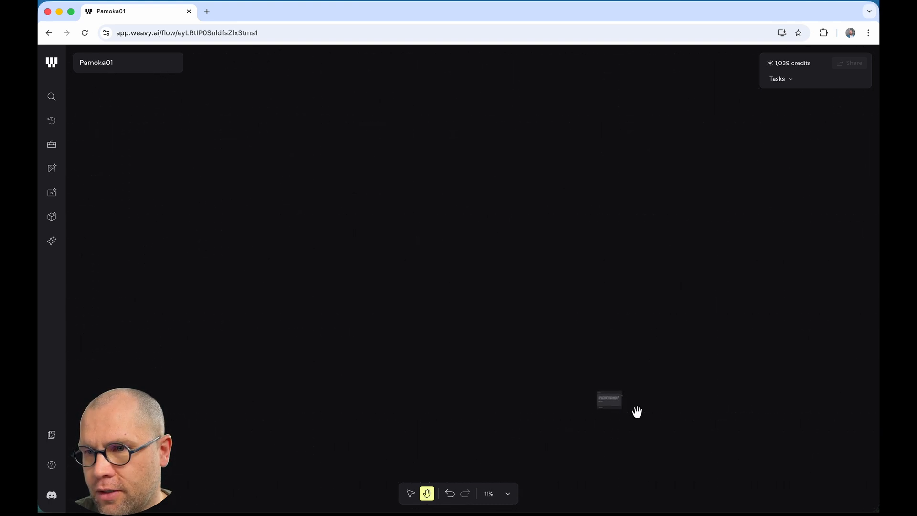
scroll(637, 412, down, 10)
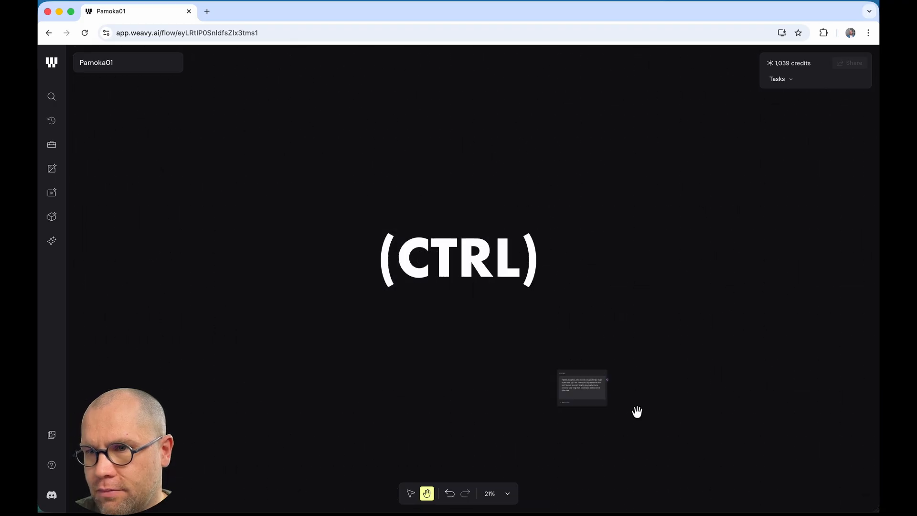
scroll(637, 411, up, 7)
scroll(637, 411, up, 3)
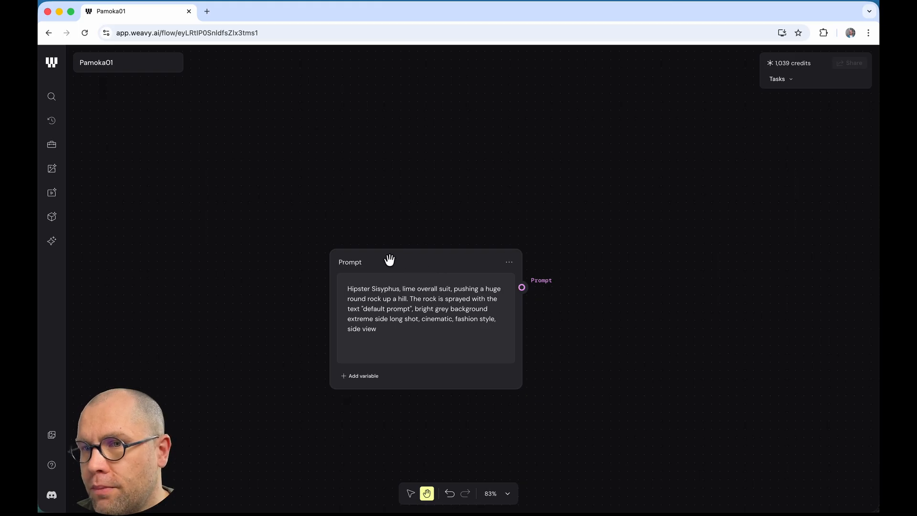
Step: Change the Prompt node's title to 'System prompt'
click(348, 266)
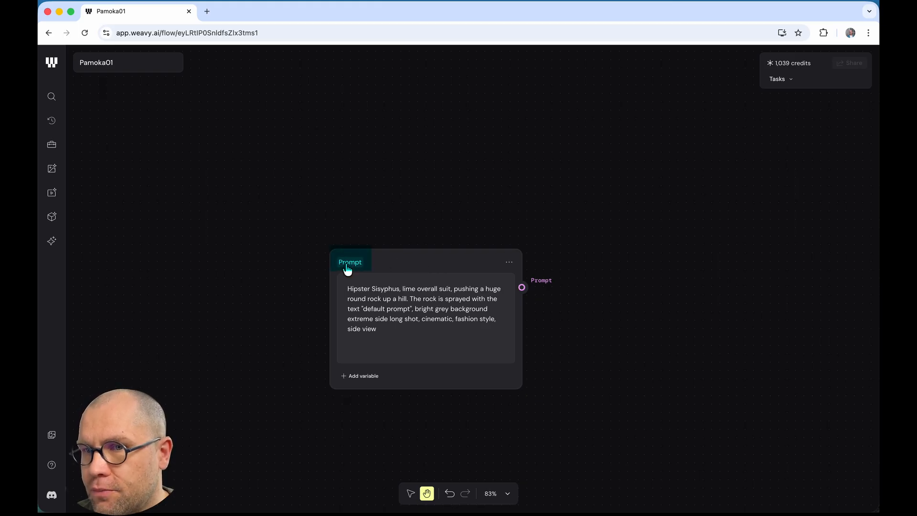
double_click(349, 266)
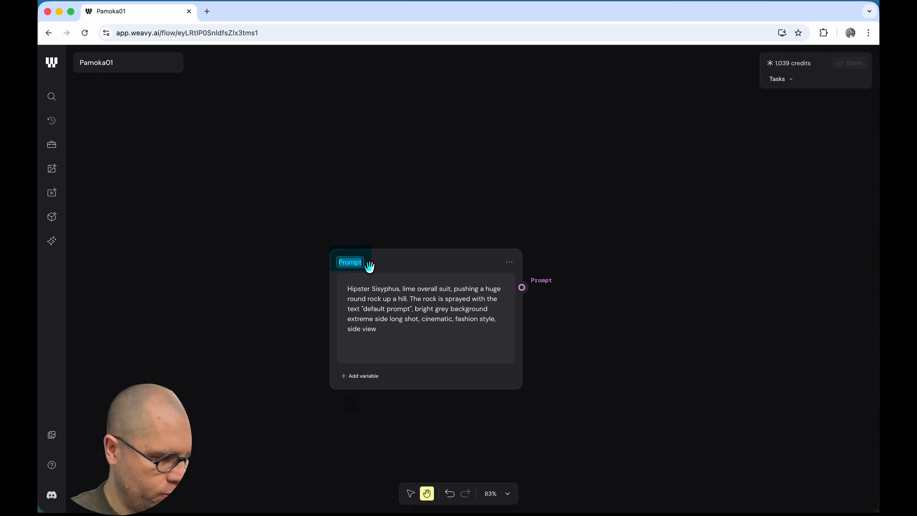
text(System p)
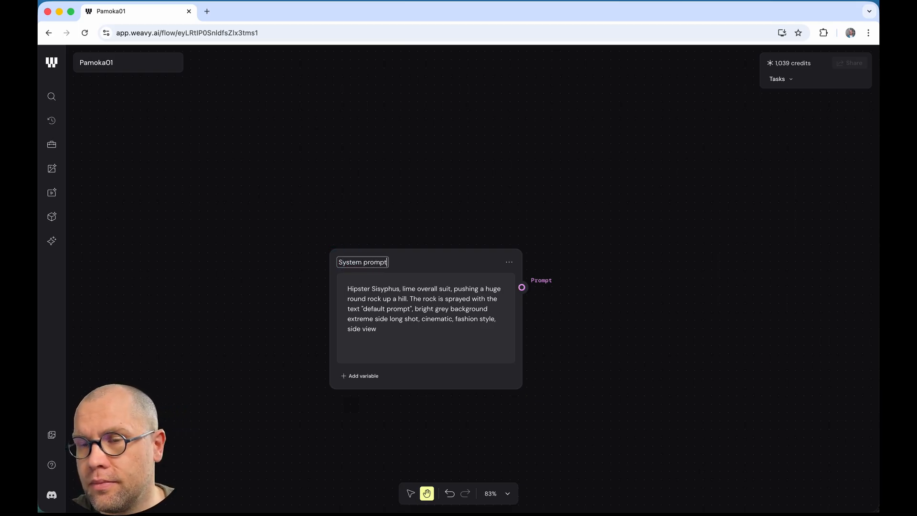
key(Return)
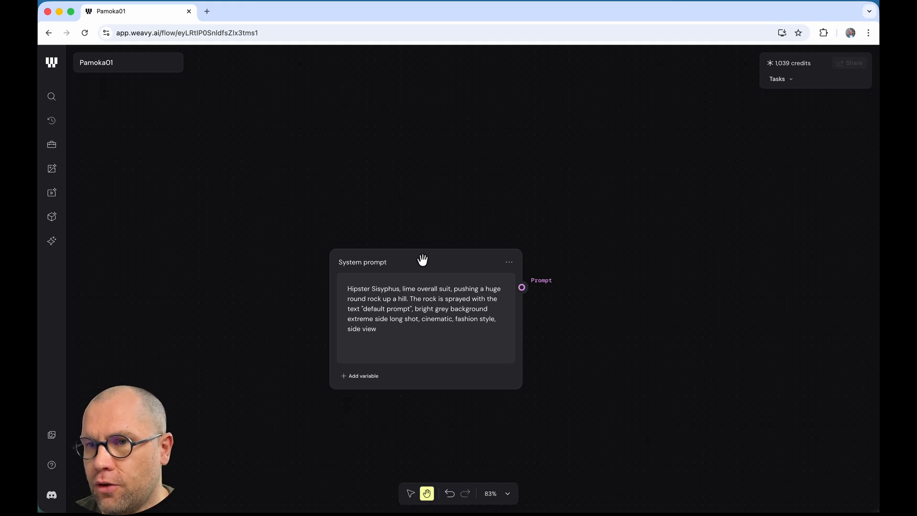
click(509, 264)
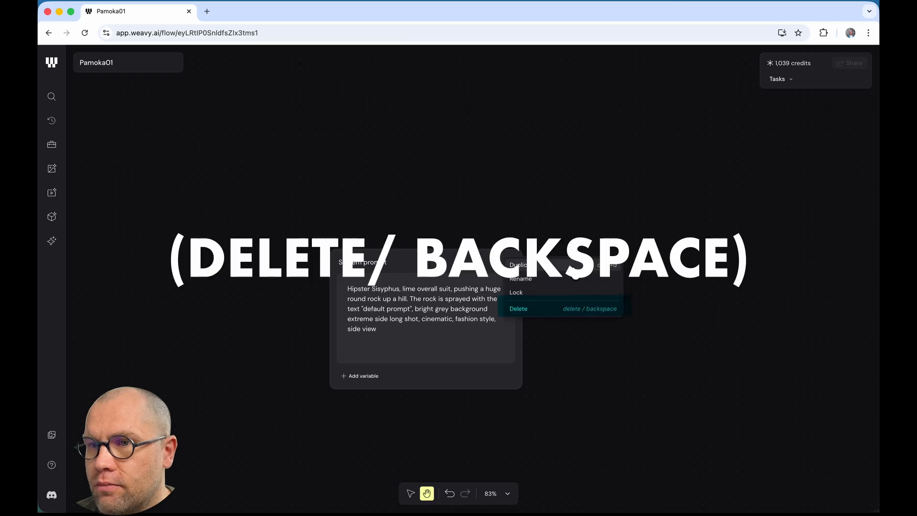
Step: Duplicate the System prompt node, drag the copy below it, then delete the copy
click(534, 267)
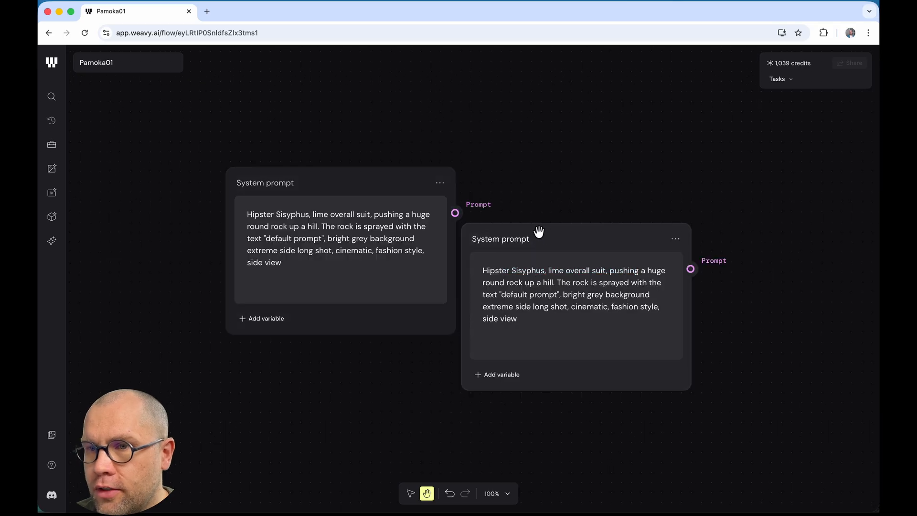
drag(541, 232, 291, 371)
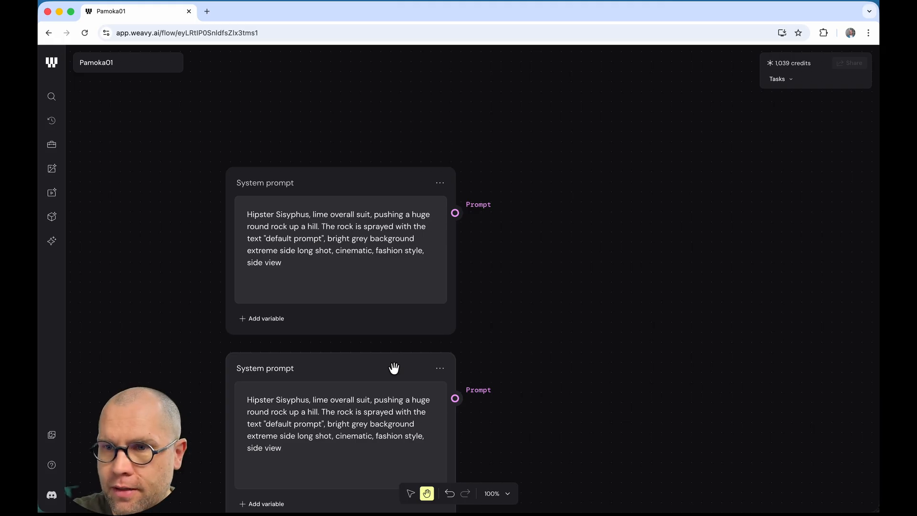
key(BackSpace)
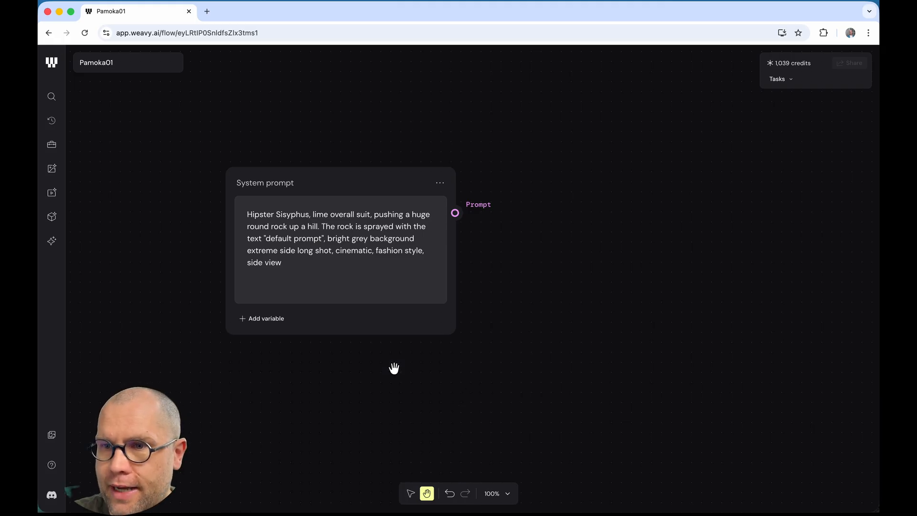
right_click(513, 177)
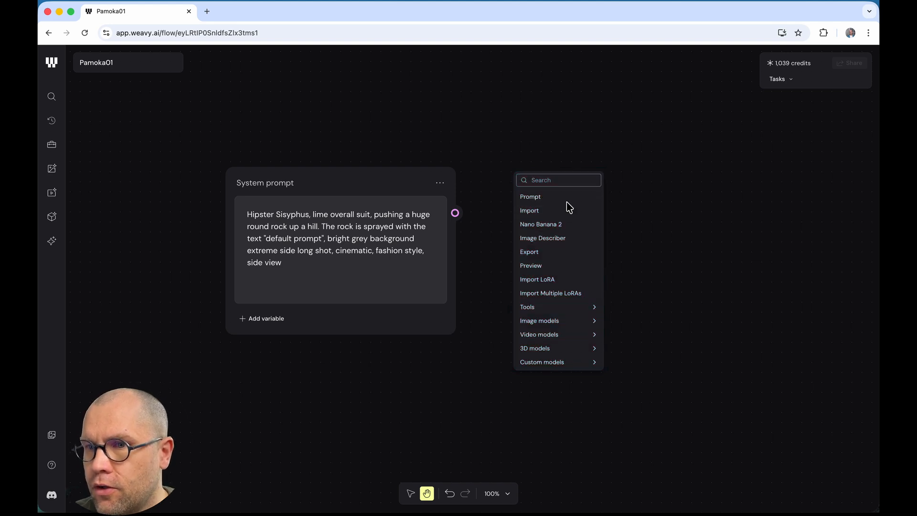
Step: Dismiss the add-node list and open the node library showing Prompt, Import and Nano Banana 2
click(652, 225)
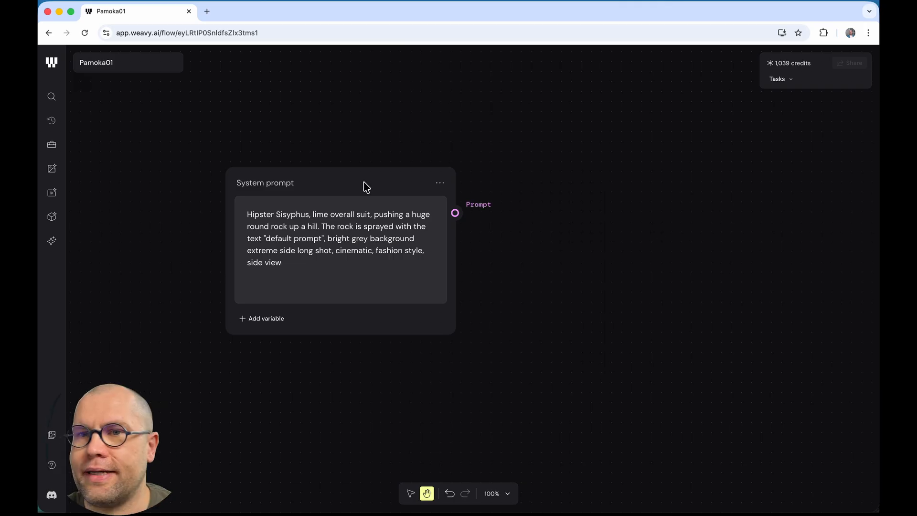
click(52, 99)
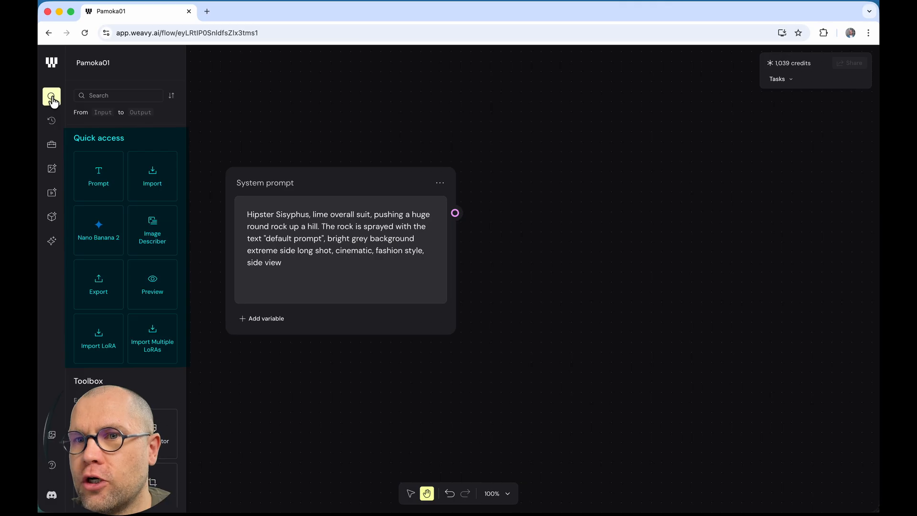
click(53, 98)
click(53, 98)
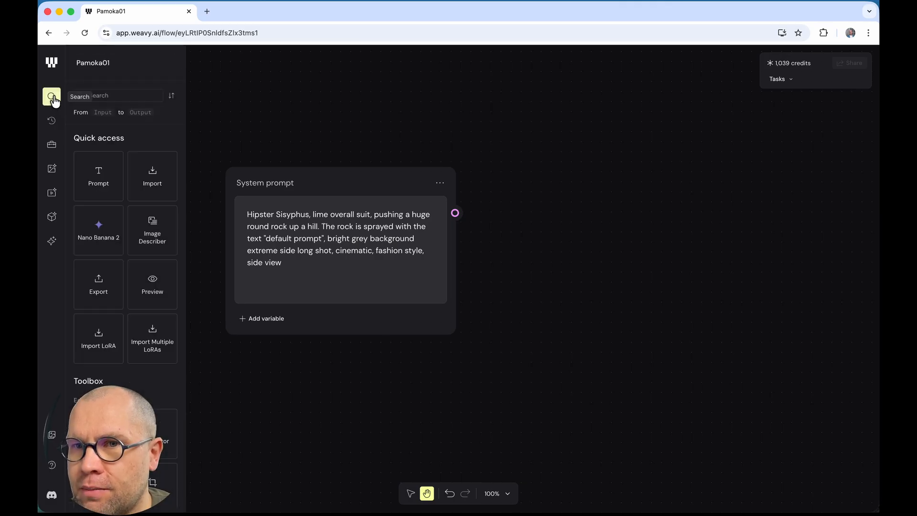
click(124, 97)
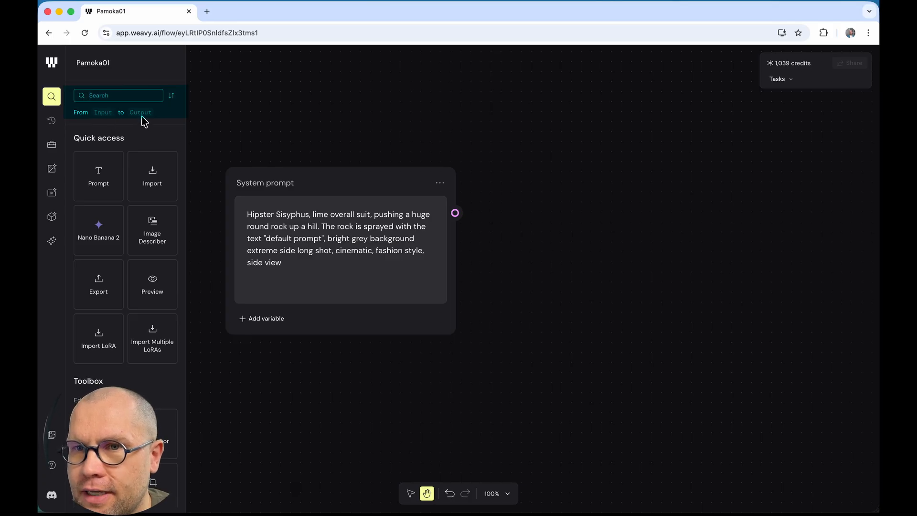
click(103, 114)
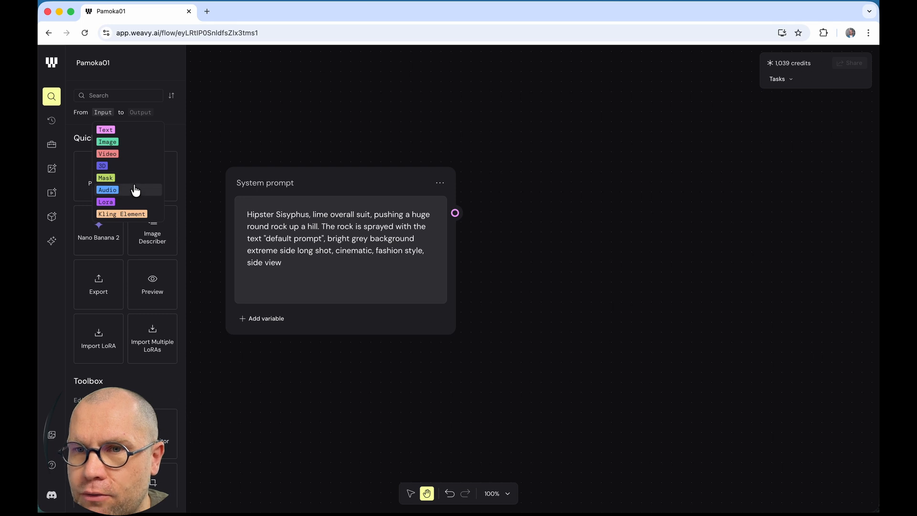
click(135, 116)
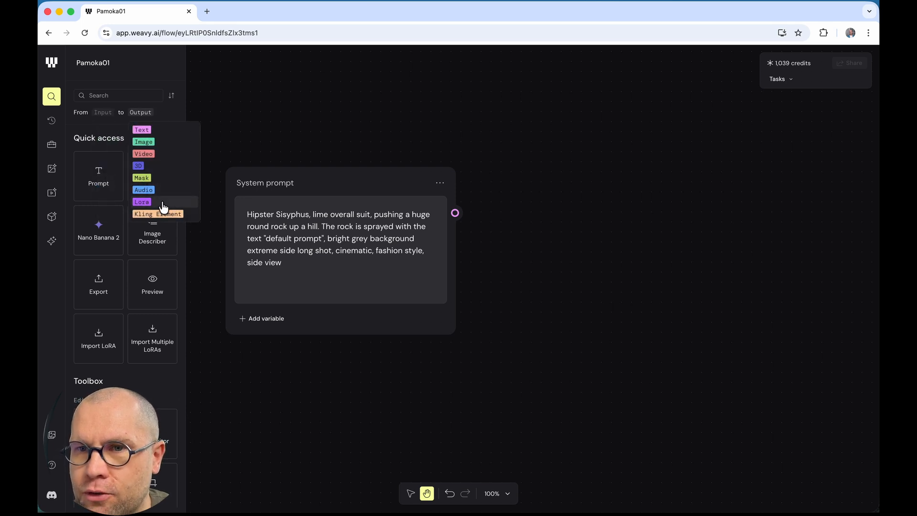
click(112, 132)
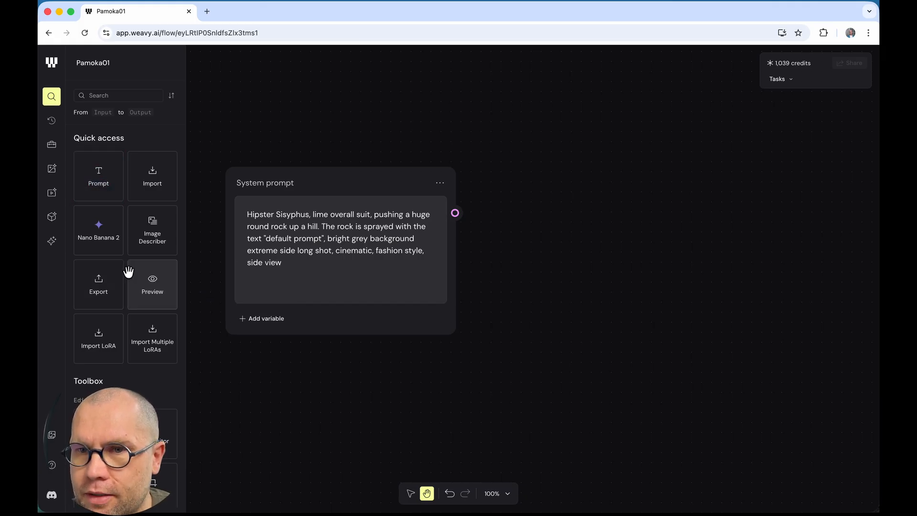
Step: Browse the Toolbox Editing, Matte and Text tools sections, then open the Input type filter list
scroll(129, 238, down, 5)
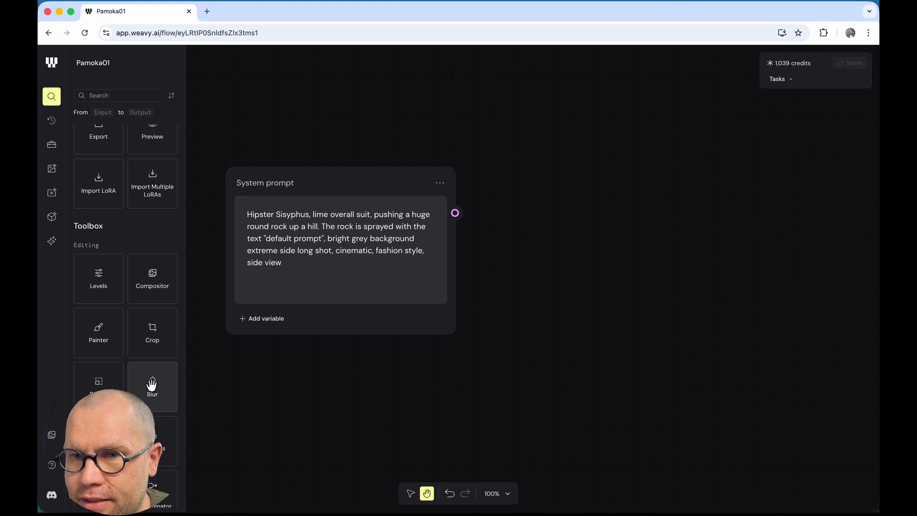
scroll(152, 385, down, 2)
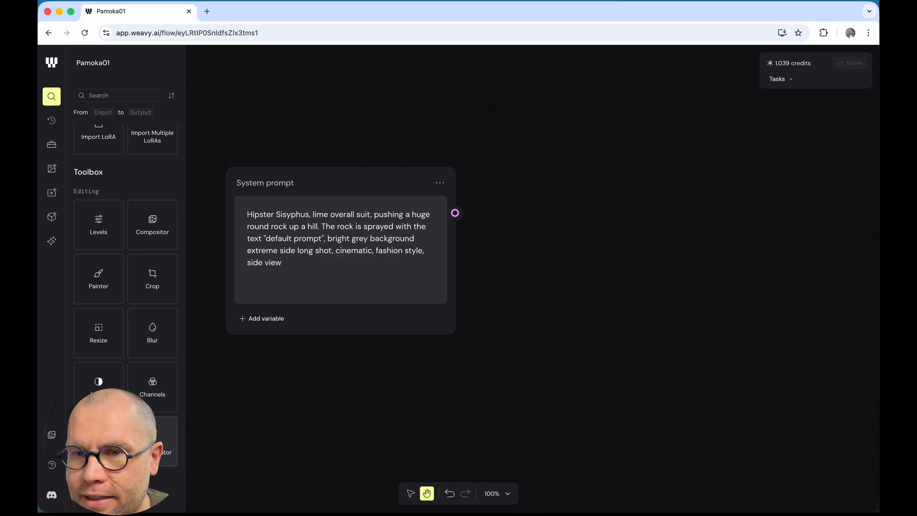
scroll(156, 482, down, 4)
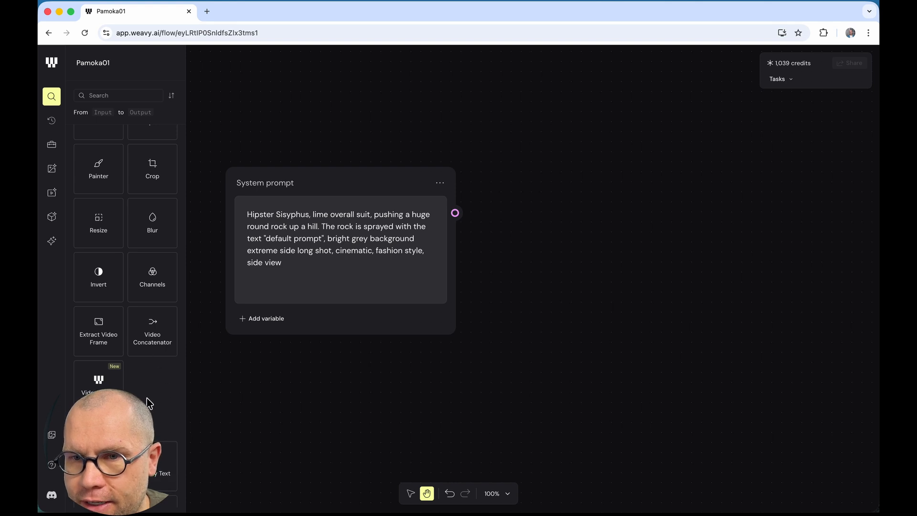
scroll(161, 403, down, 2)
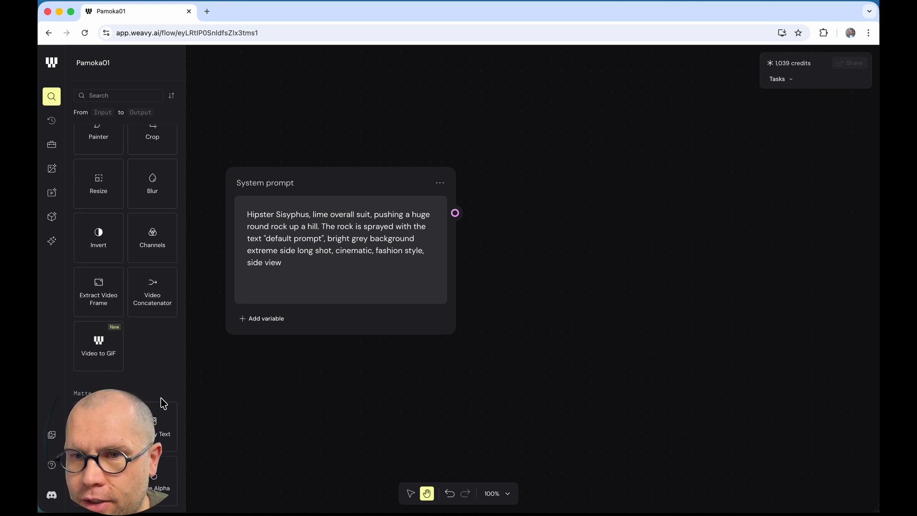
scroll(172, 383, down, 2)
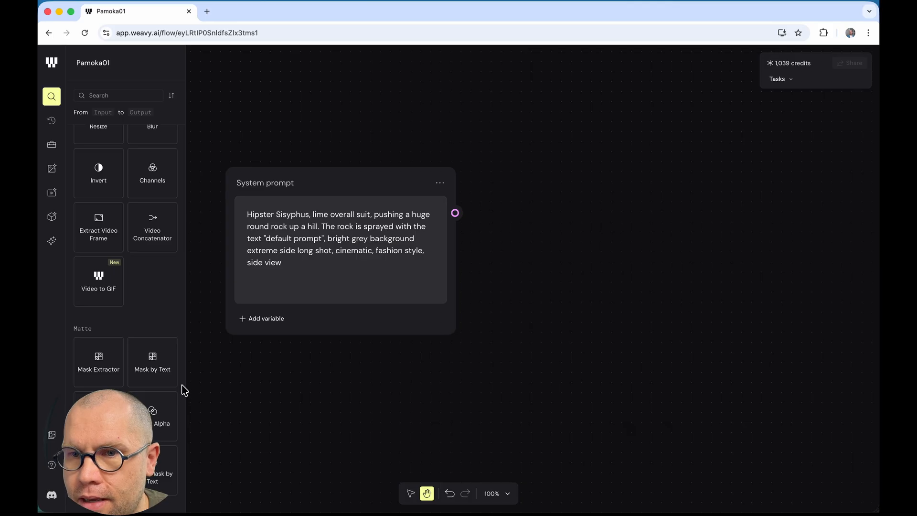
scroll(170, 378, down, 3)
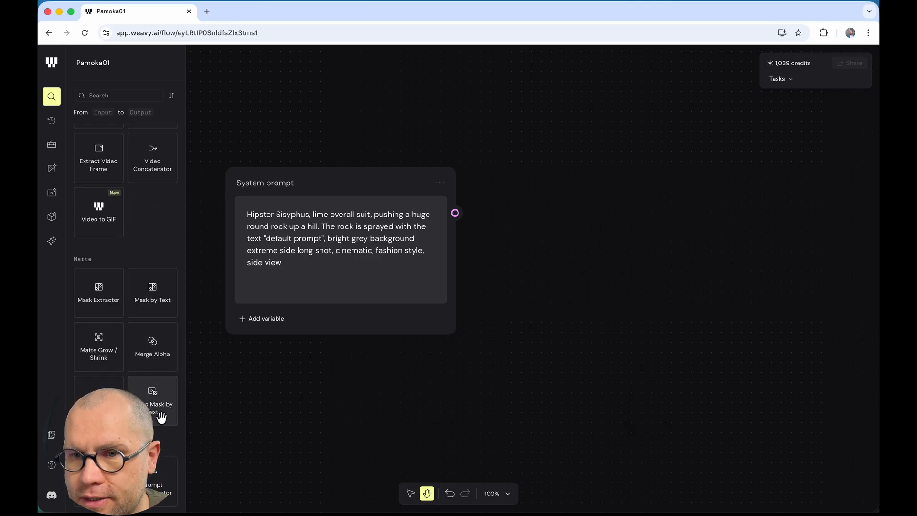
scroll(165, 445, down, 3)
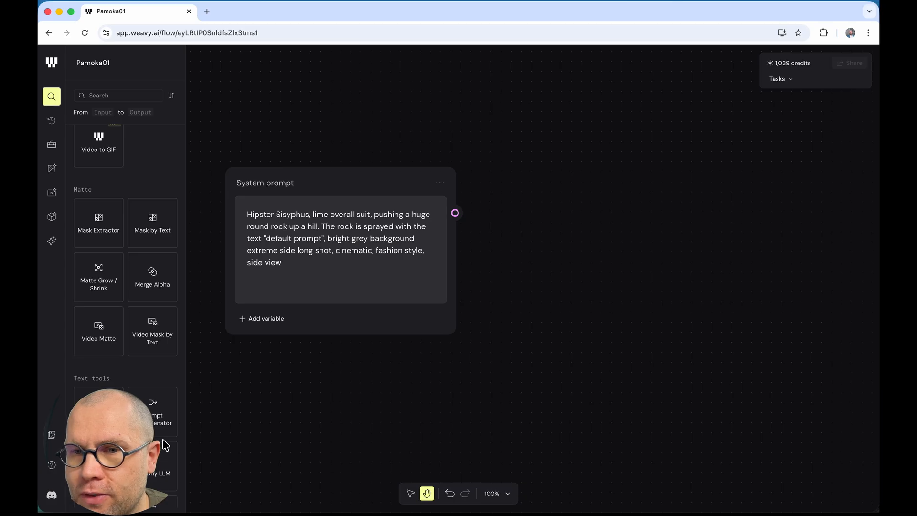
scroll(165, 445, down, 8)
click(104, 115)
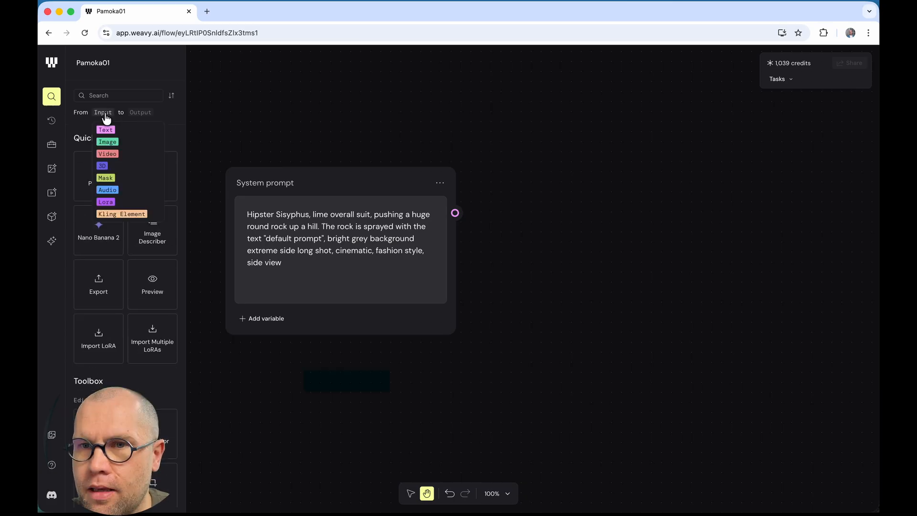
Step: Close the Input type list and select the System prompt node on the canvas
click(158, 79)
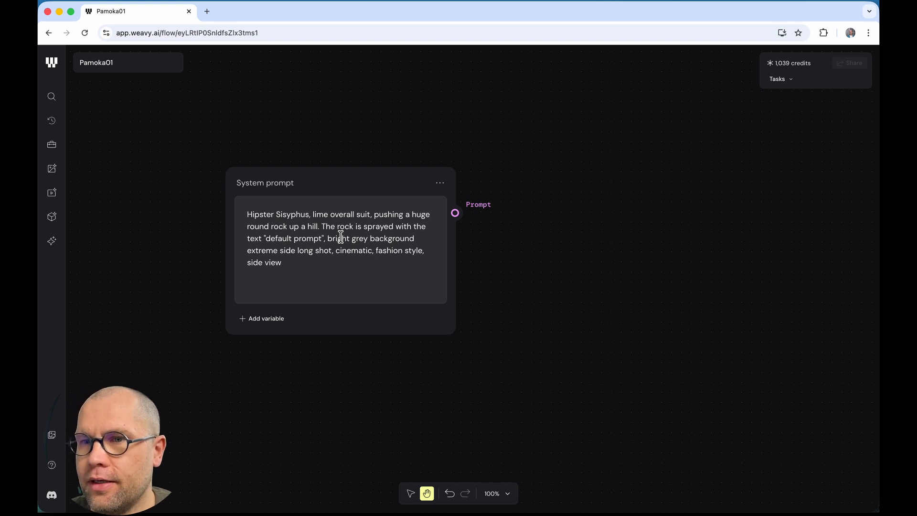
click(331, 179)
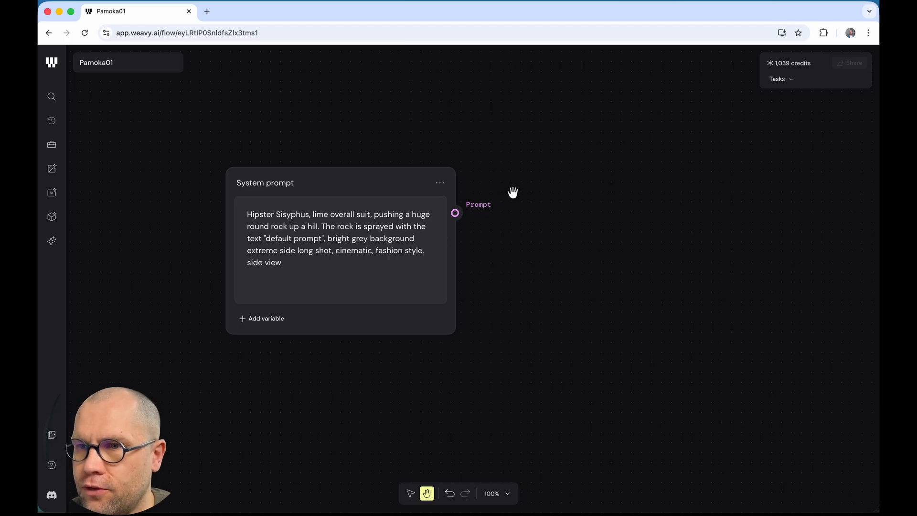
Step: Add a Nano Banana 2 node, wire System prompt into its Prompt input, and select it
double_click(536, 186)
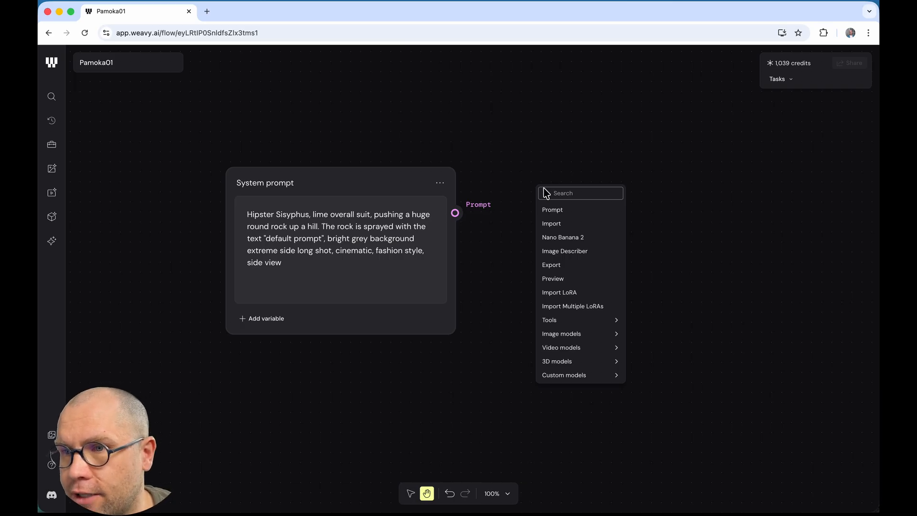
click(571, 236)
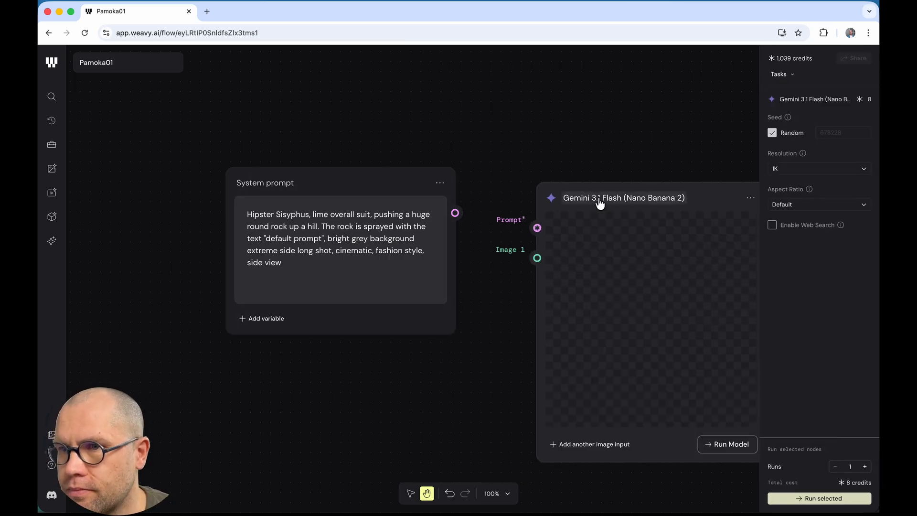
drag(580, 176, 518, 167)
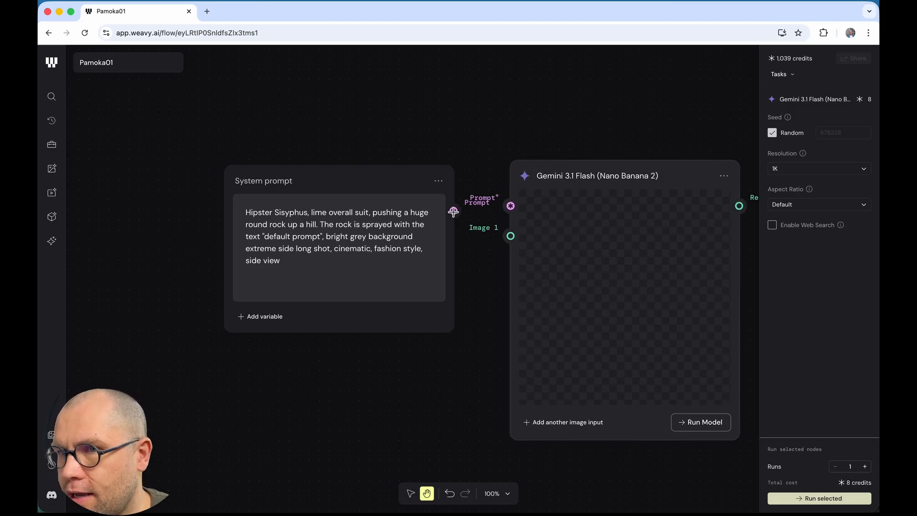
drag(451, 211, 510, 206)
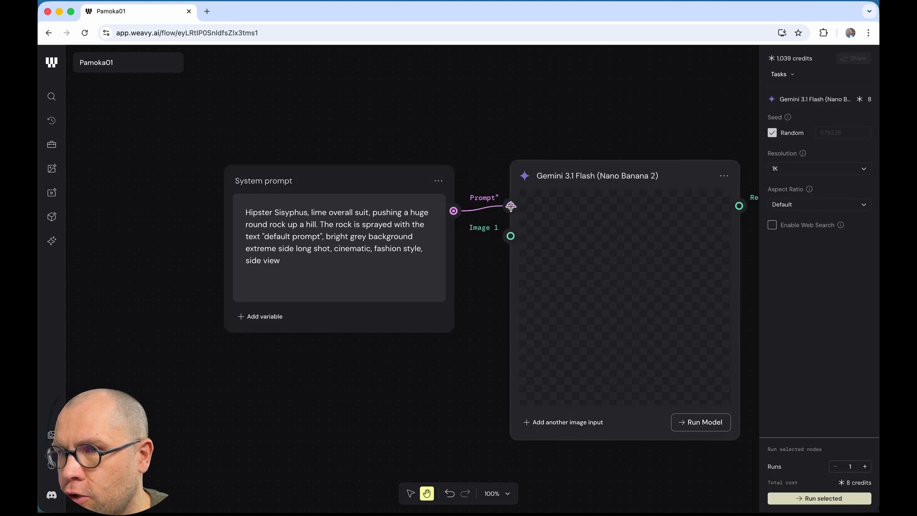
click(482, 210)
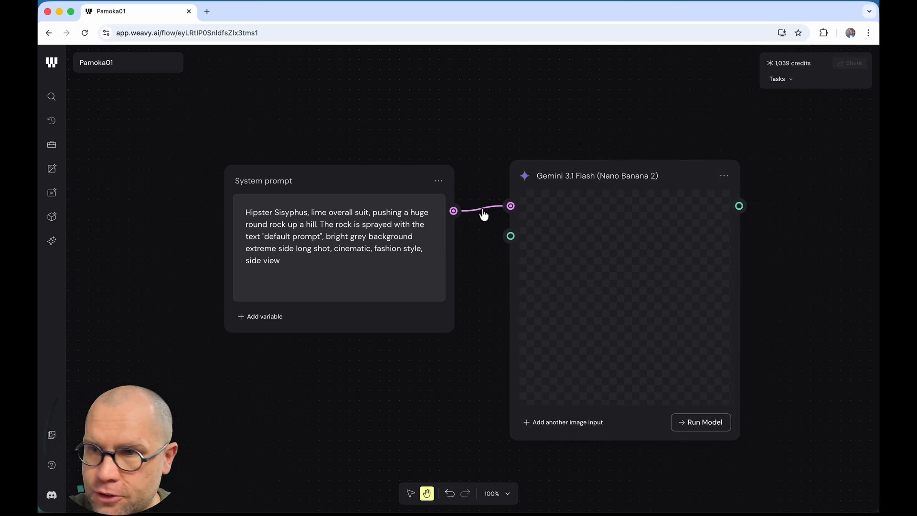
key(BackSpace)
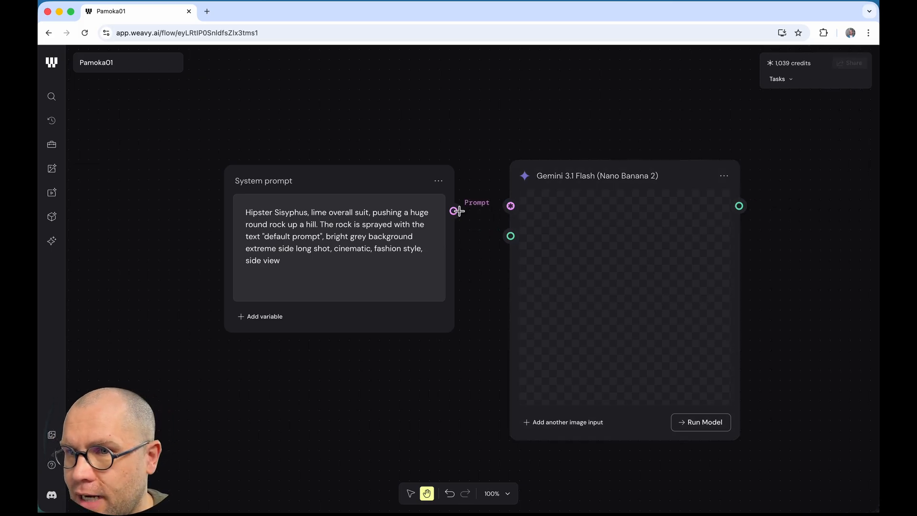
drag(454, 211, 511, 206)
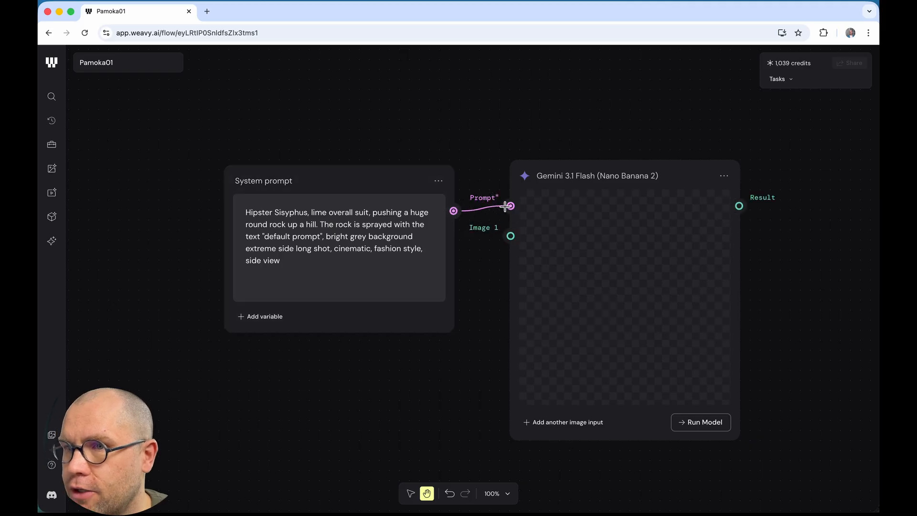
click(554, 164)
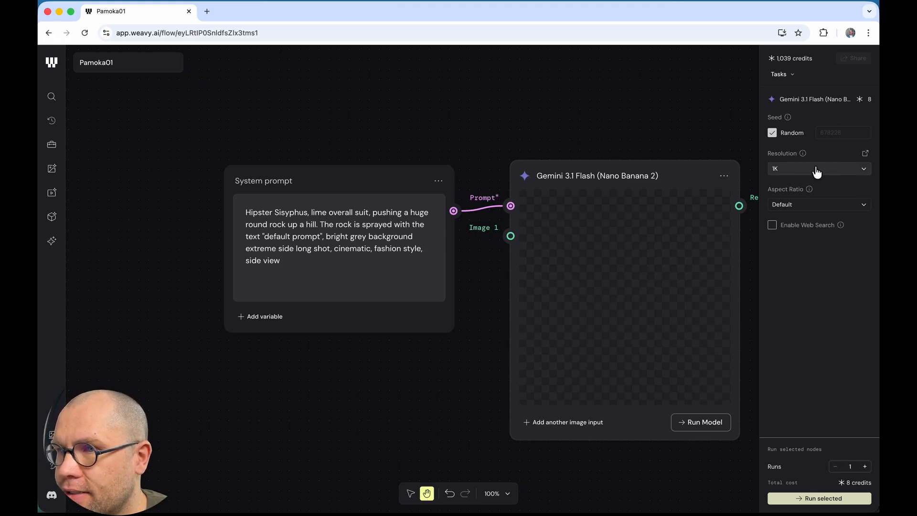
click(772, 134)
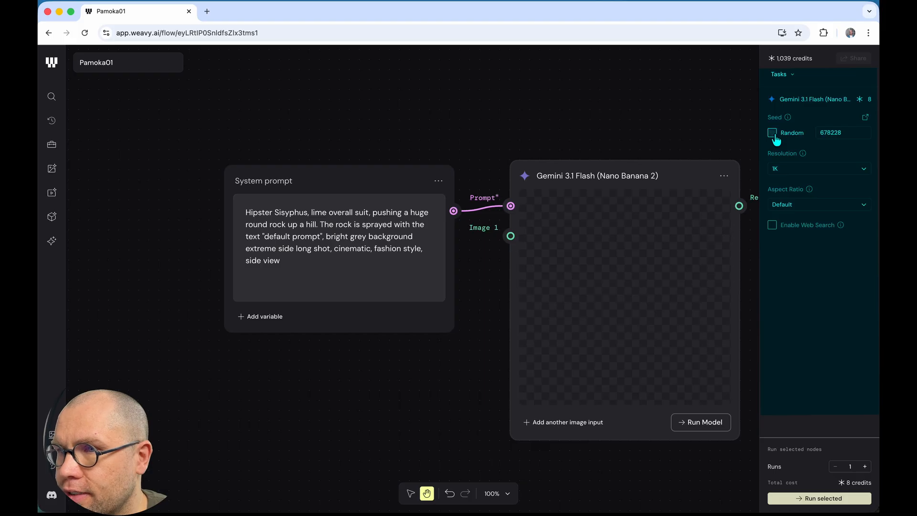
double_click(847, 132)
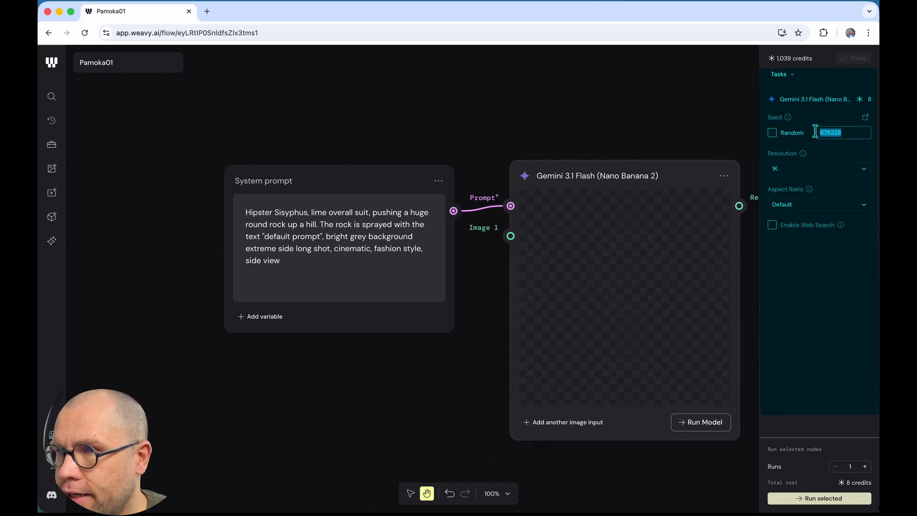
click(773, 135)
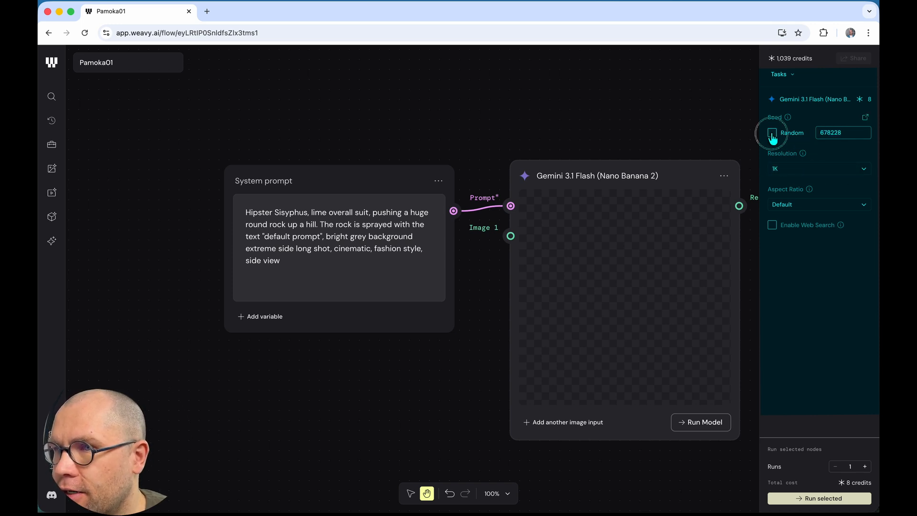
click(867, 173)
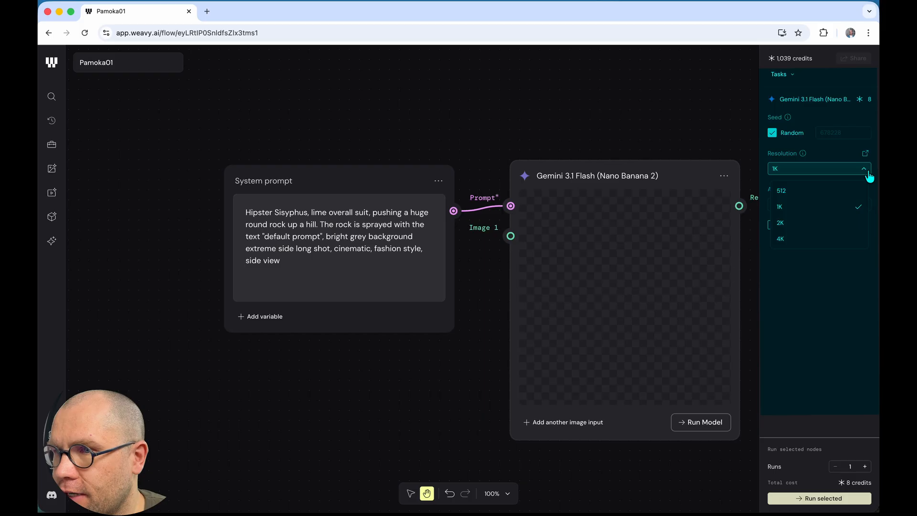
click(826, 194)
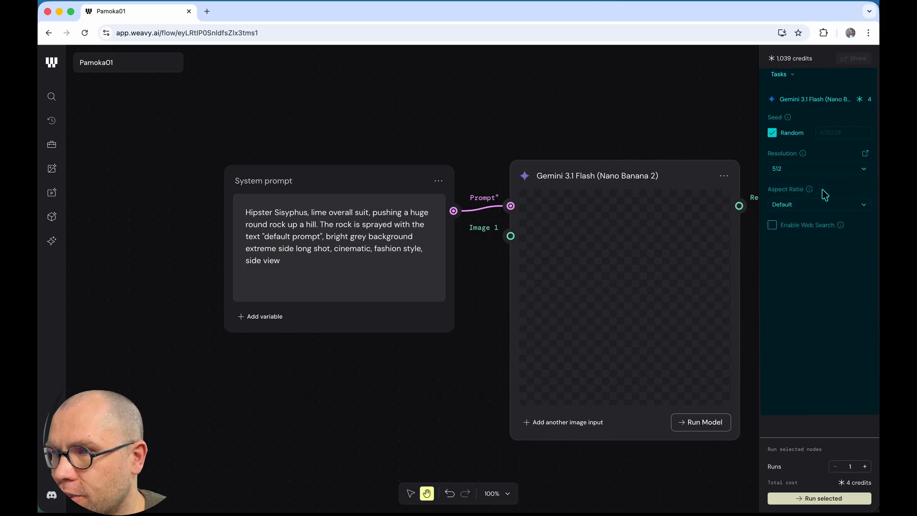
click(862, 170)
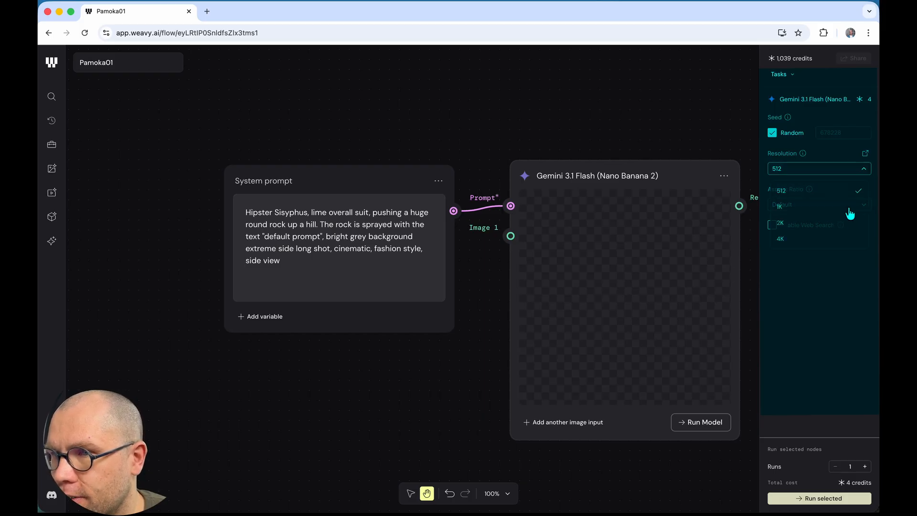
click(807, 239)
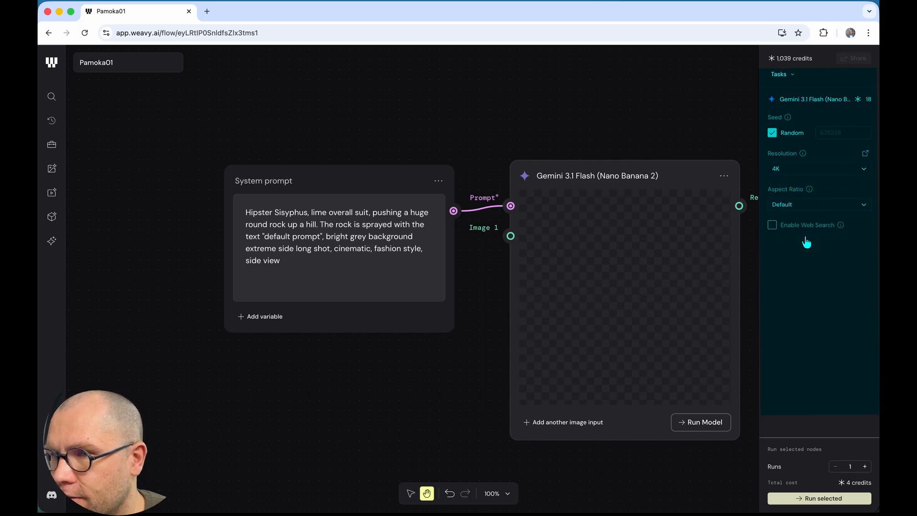
click(867, 175)
click(805, 194)
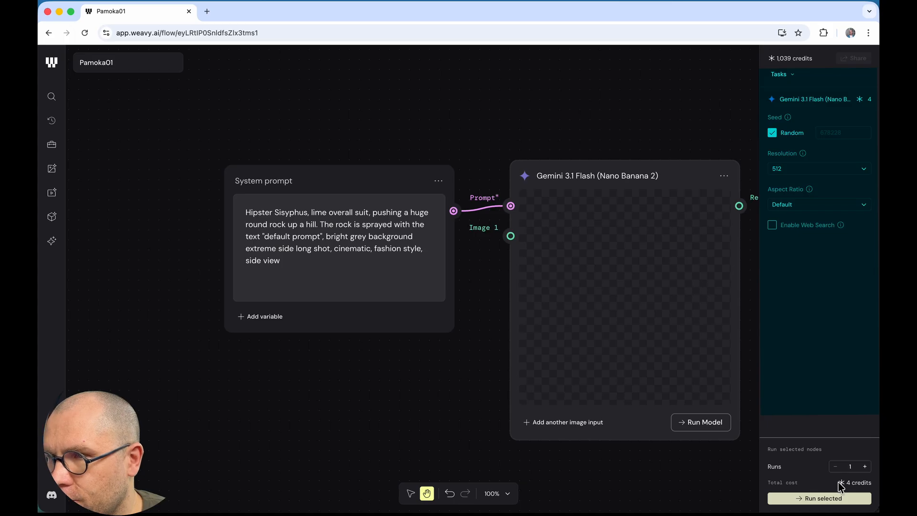
click(806, 170)
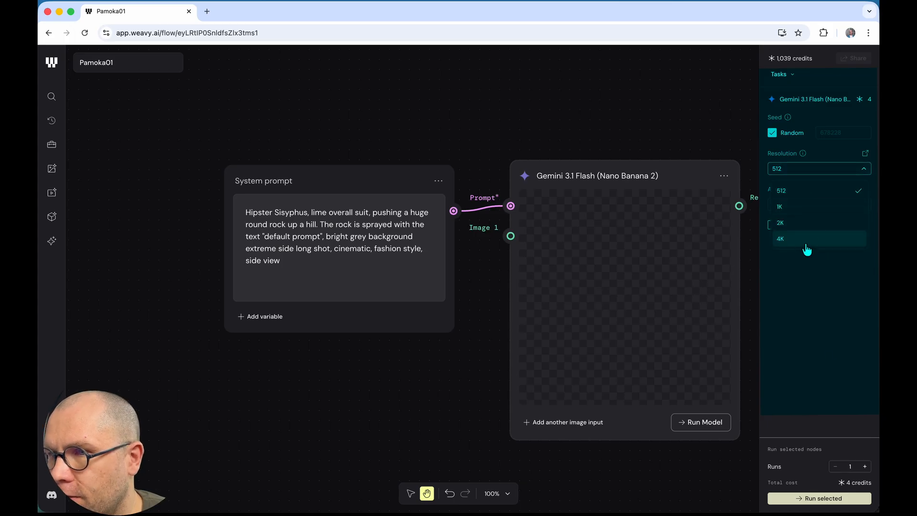
click(803, 240)
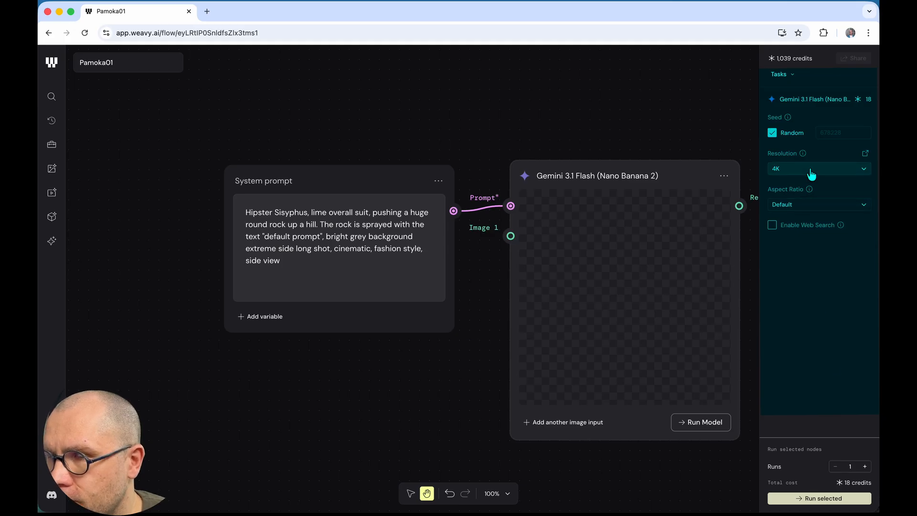
click(807, 208)
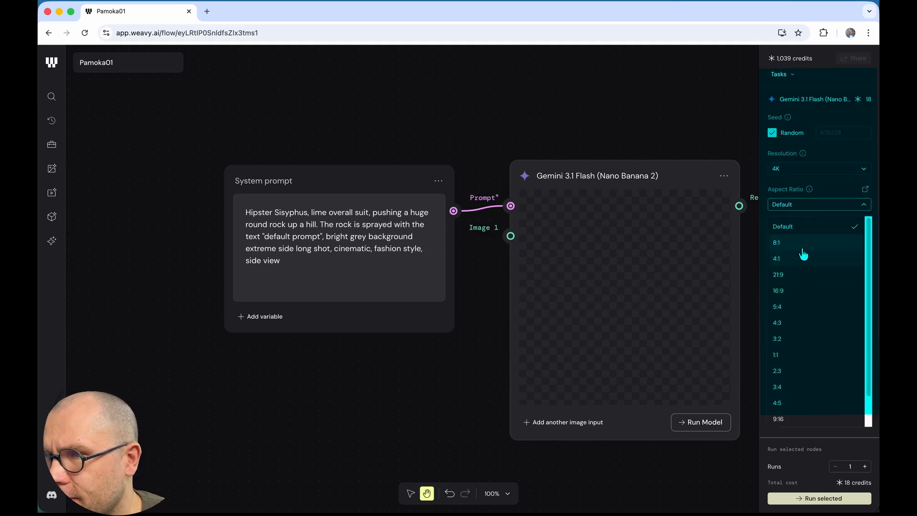
scroll(807, 277, down, 1)
scroll(807, 277, down, 1)
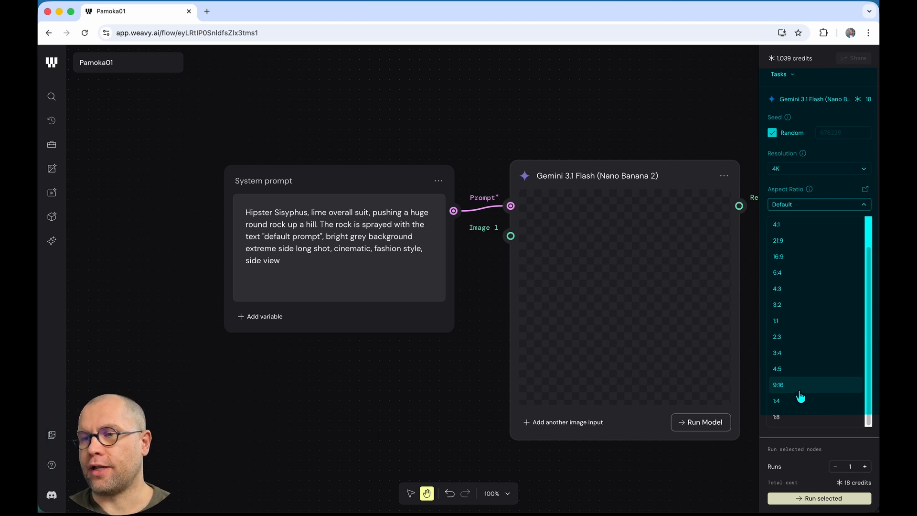
click(835, 187)
click(809, 171)
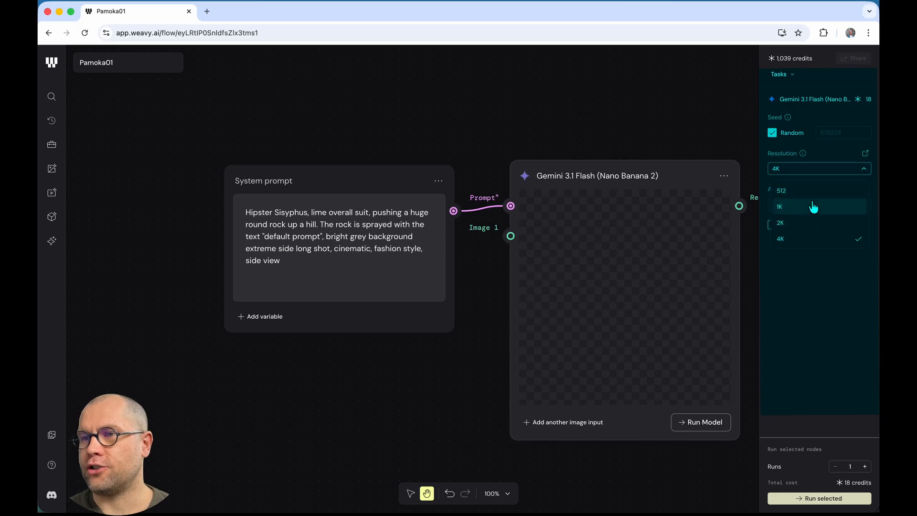
click(807, 197)
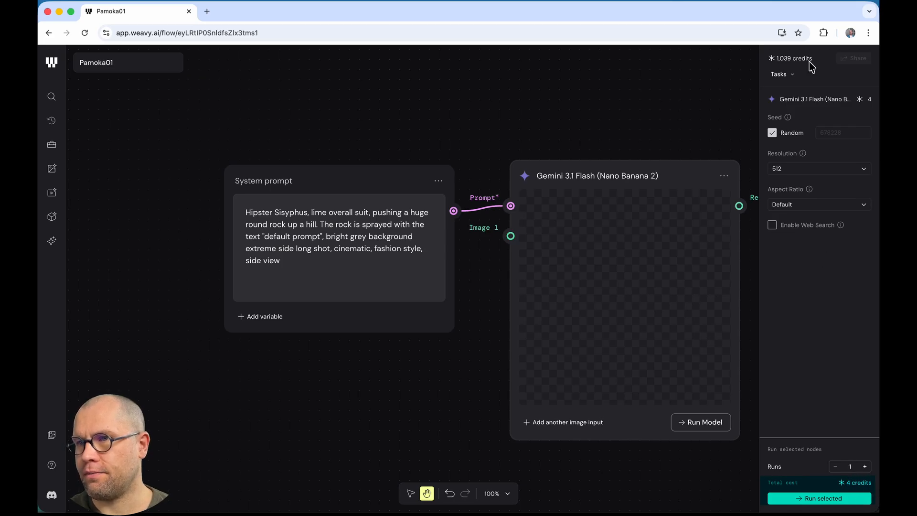
click(775, 62)
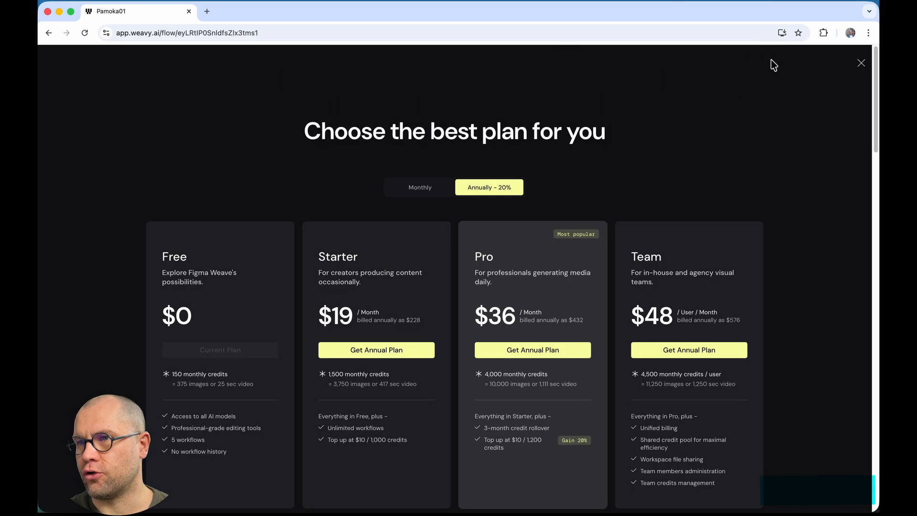
click(861, 63)
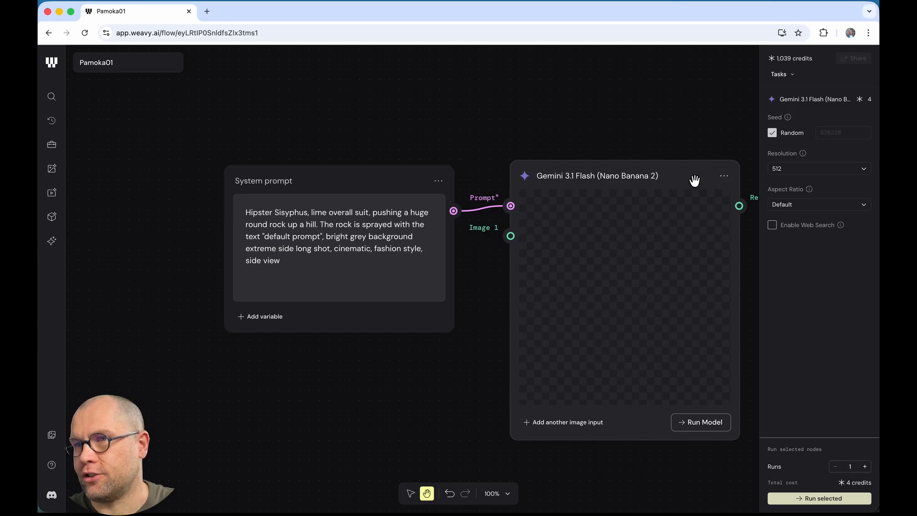
Step: Delete the Nano Banana 2 node and add a Flux Fast node found by searching 'flu'
click(725, 179)
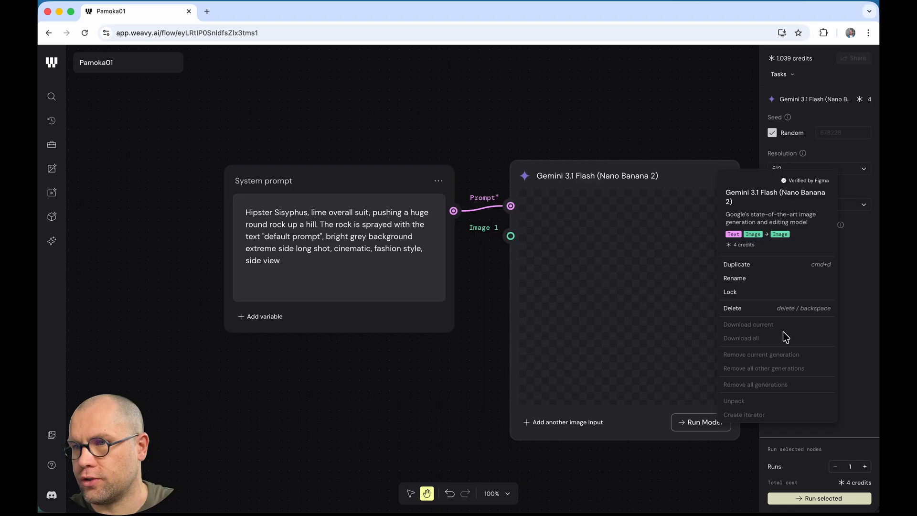
click(753, 308)
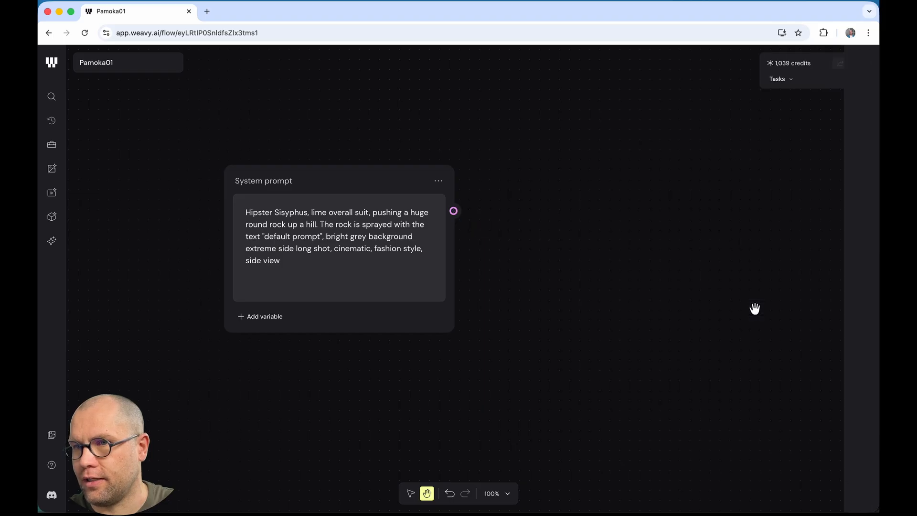
right_click(521, 202)
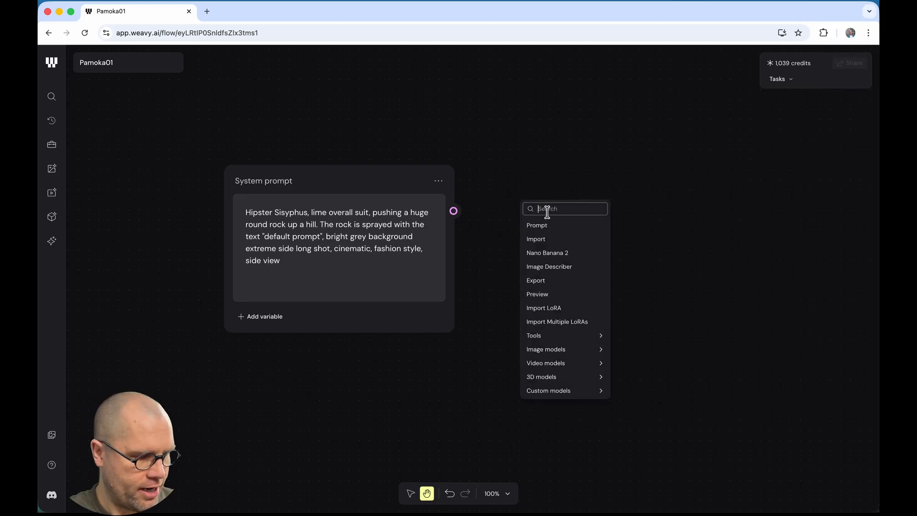
text(flux)
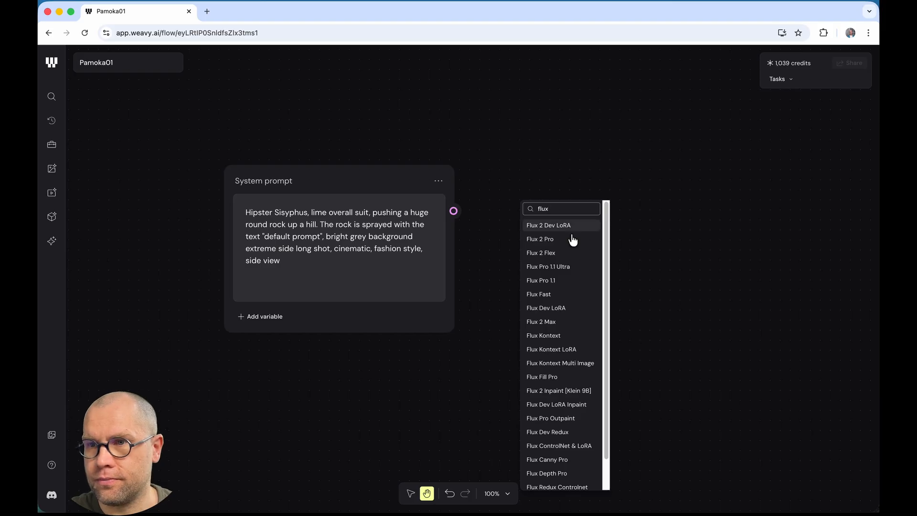
click(570, 294)
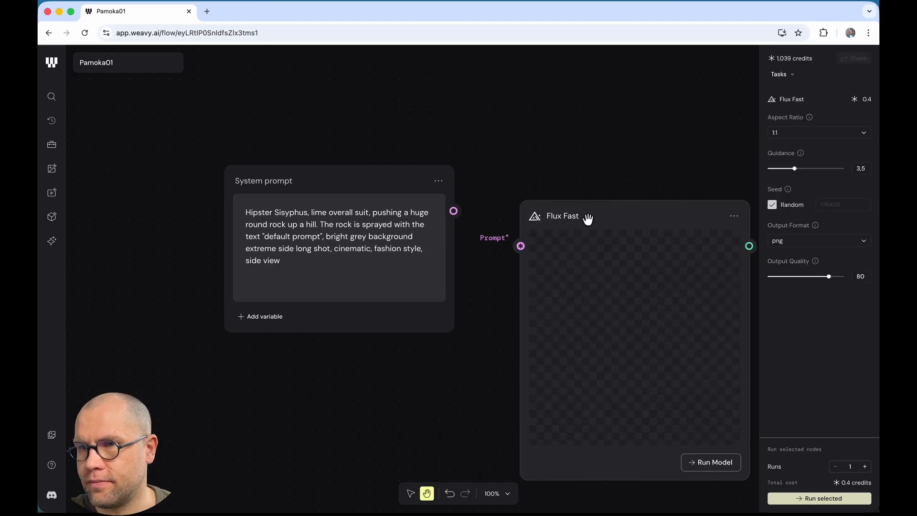
Step: Position the Flux Fast node and feed the System prompt text into its Prompt input
drag(587, 218, 582, 173)
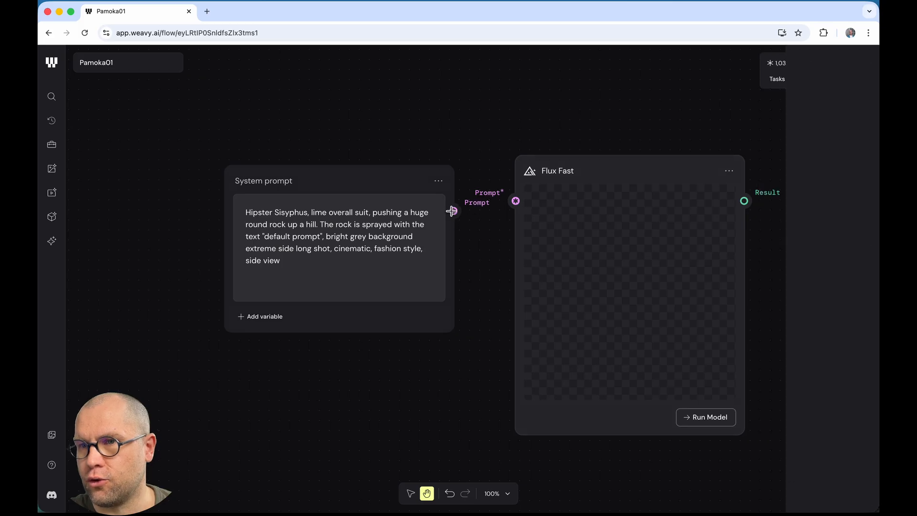
drag(452, 211, 515, 201)
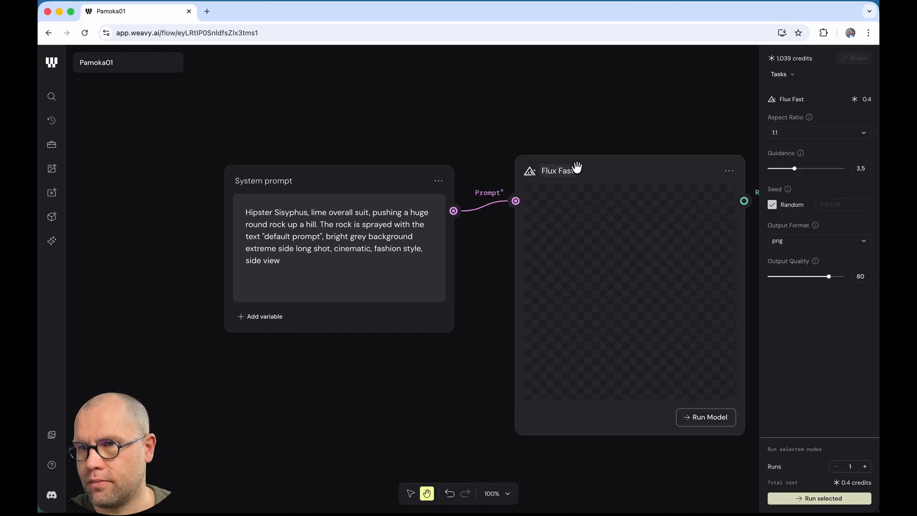
drag(577, 167, 575, 176)
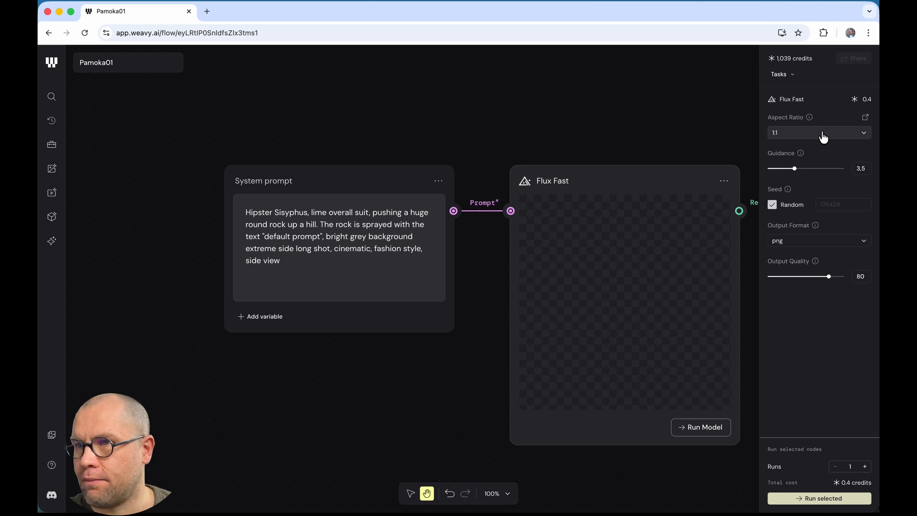
drag(867, 98, 872, 98)
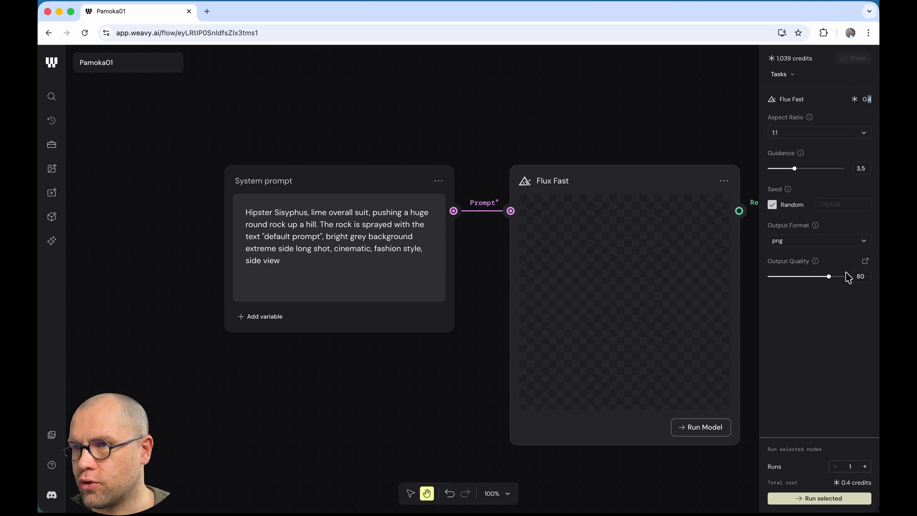
click(814, 320)
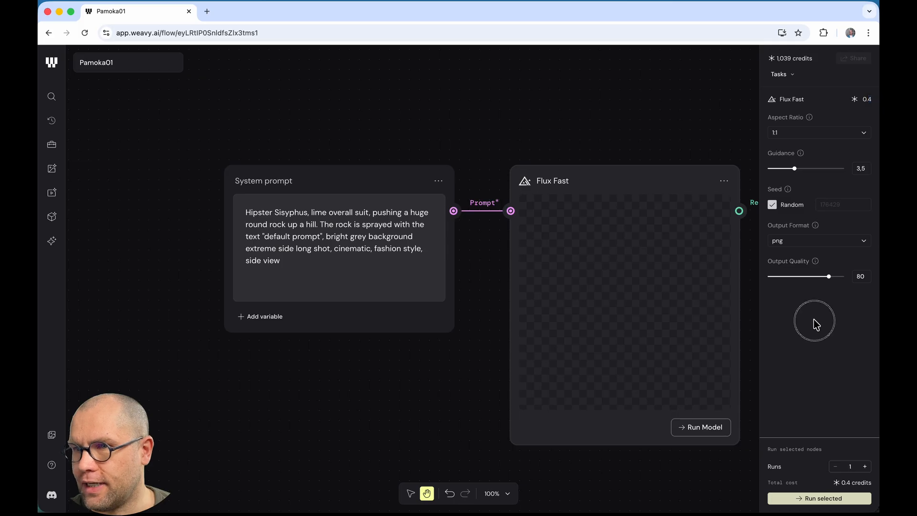
Step: Run Flux Fast to generate the Sisyphus rock image, compare Single/All views, and view it full screen
click(706, 429)
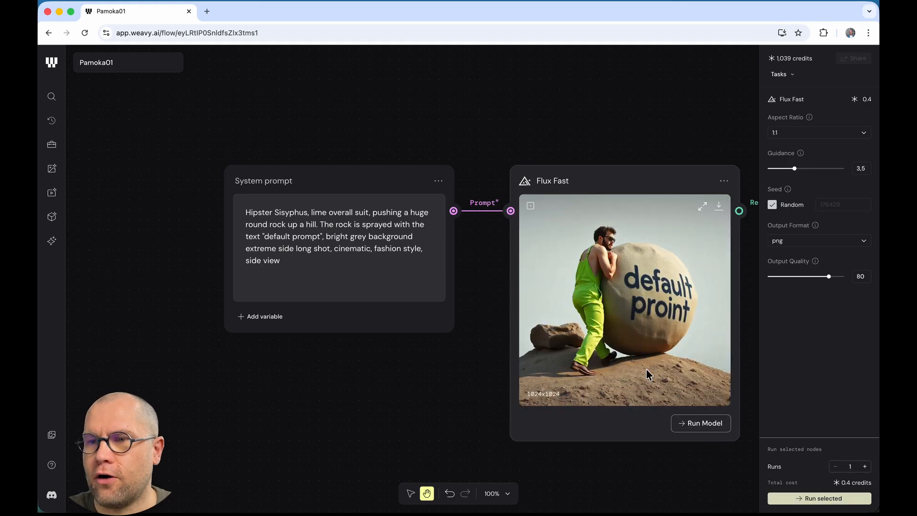
drag(475, 399, 360, 381)
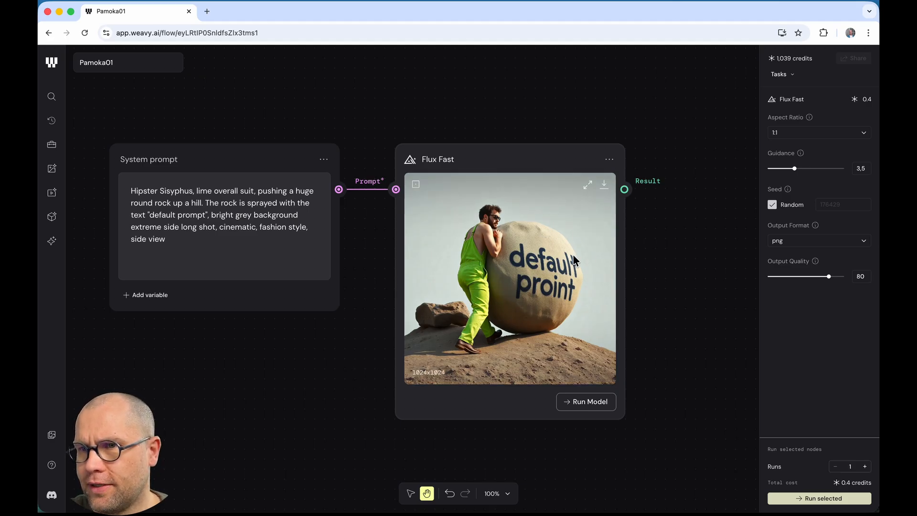
click(416, 189)
click(416, 190)
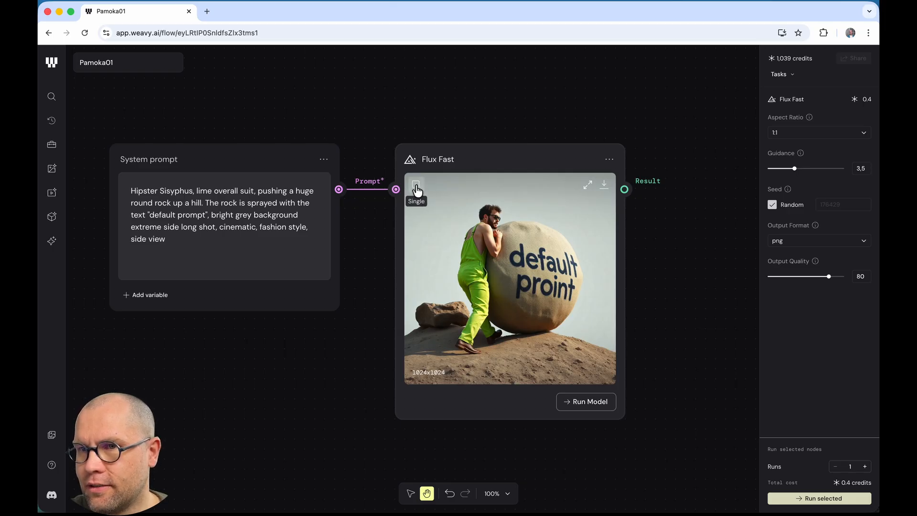
click(417, 193)
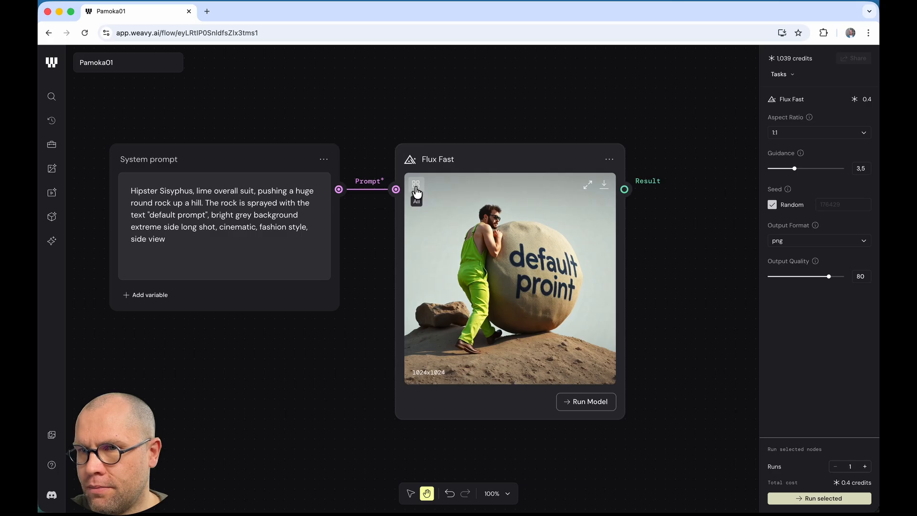
click(419, 190)
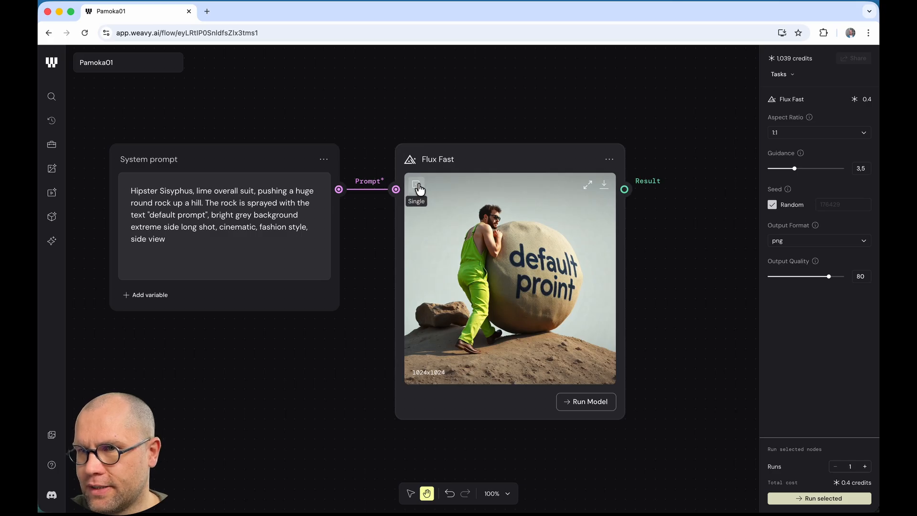
click(586, 186)
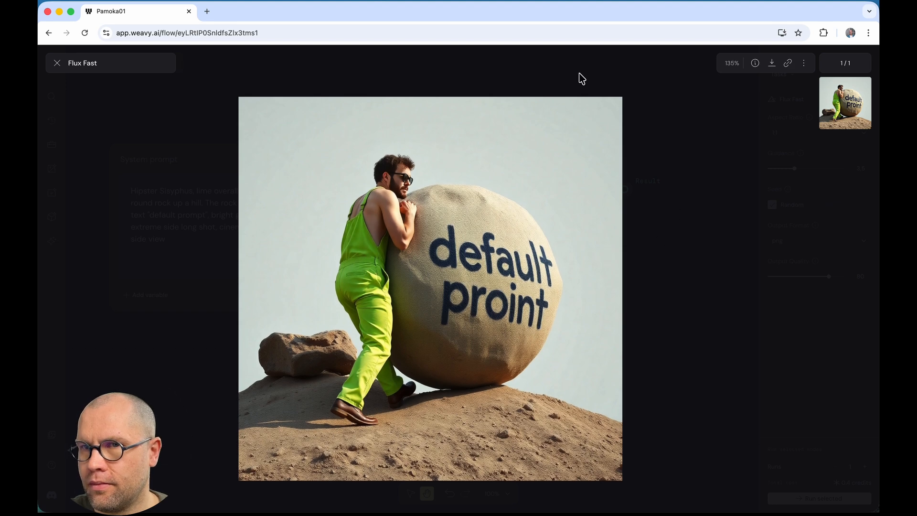
click(57, 63)
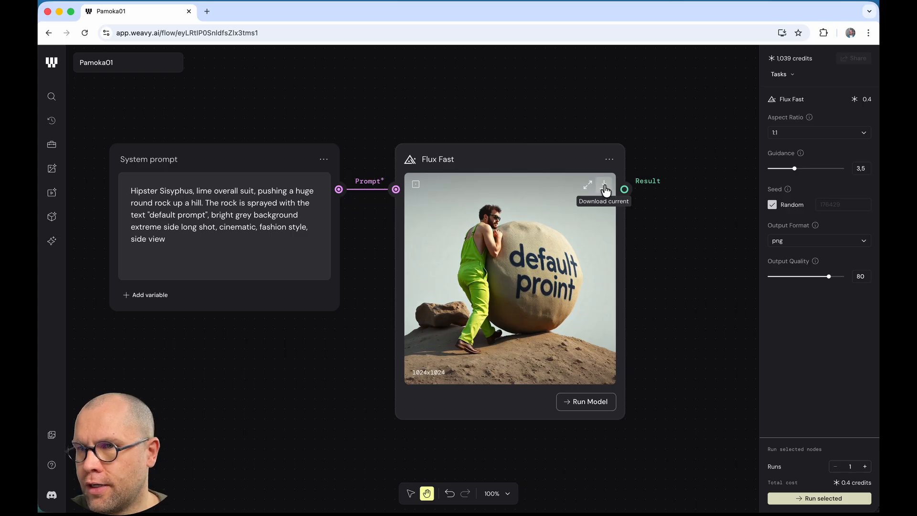
Step: Download the current Flux Fast image into Documents, then pan the canvas left
click(605, 186)
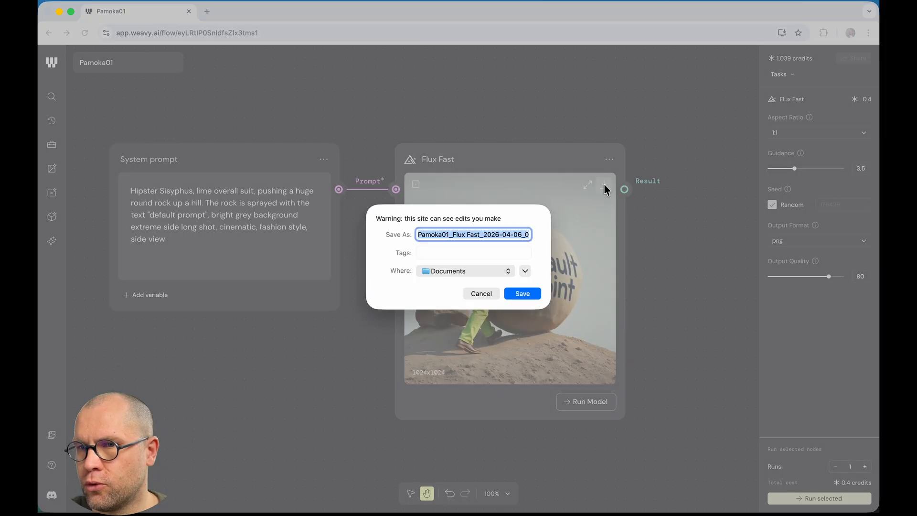
click(523, 293)
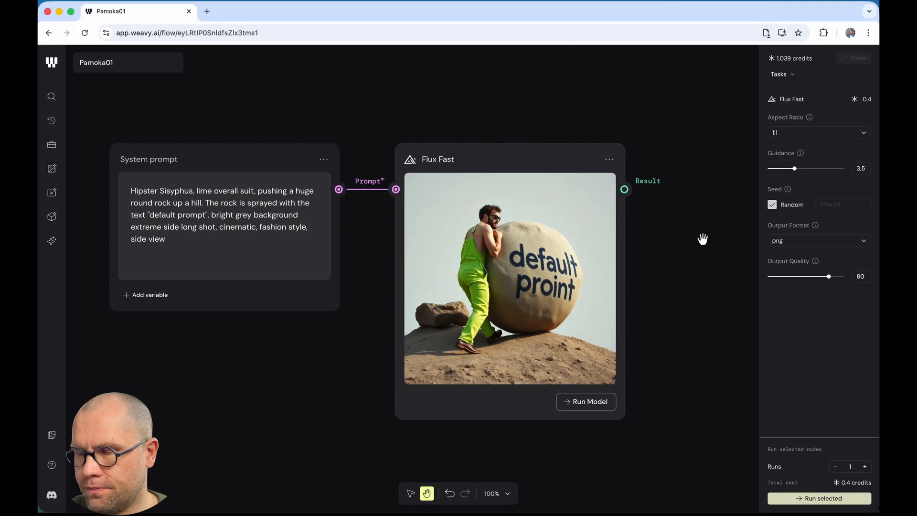
click(653, 226)
drag(678, 237, 585, 239)
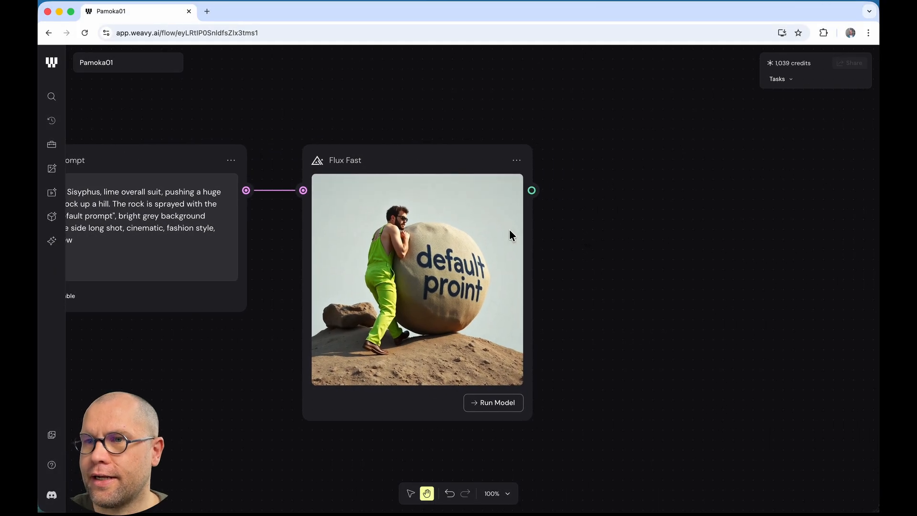
Step: Add a Preview node fed by the Flux Fast Result and align it with Flux Fast
right_click(576, 215)
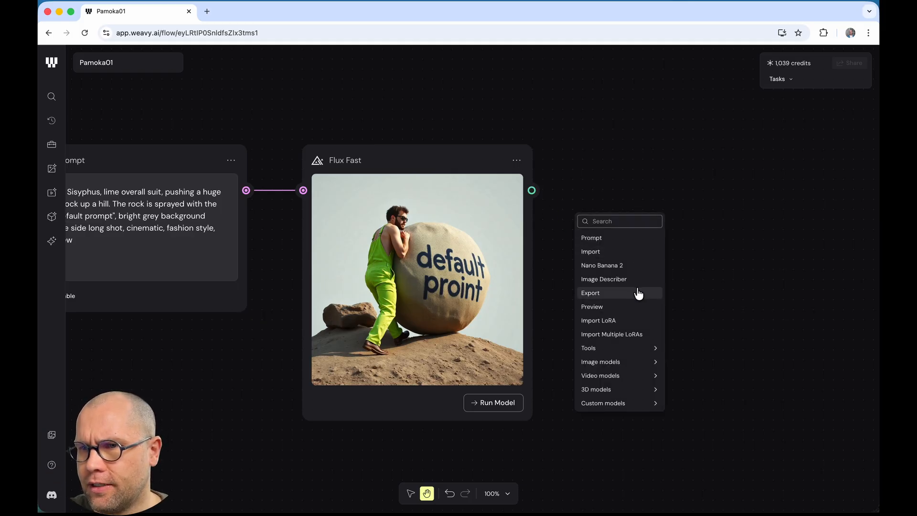
click(619, 306)
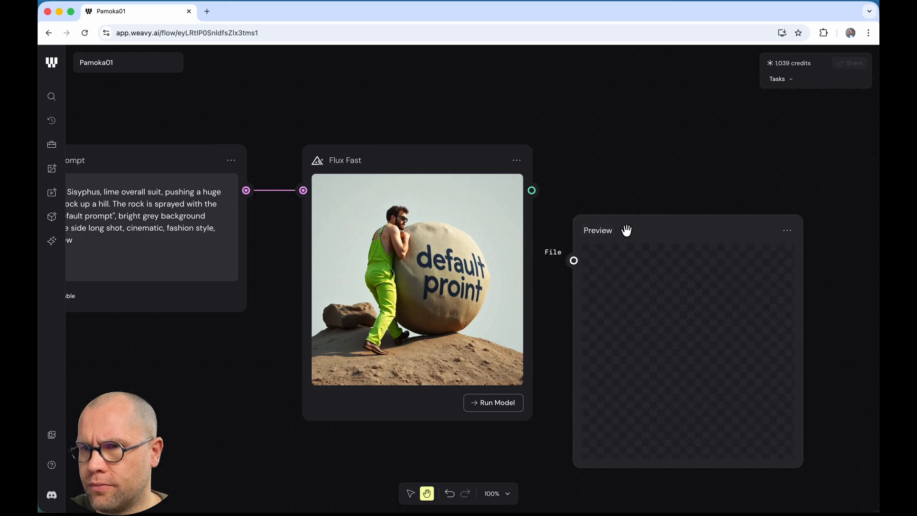
click(527, 194)
drag(527, 194, 552, 234)
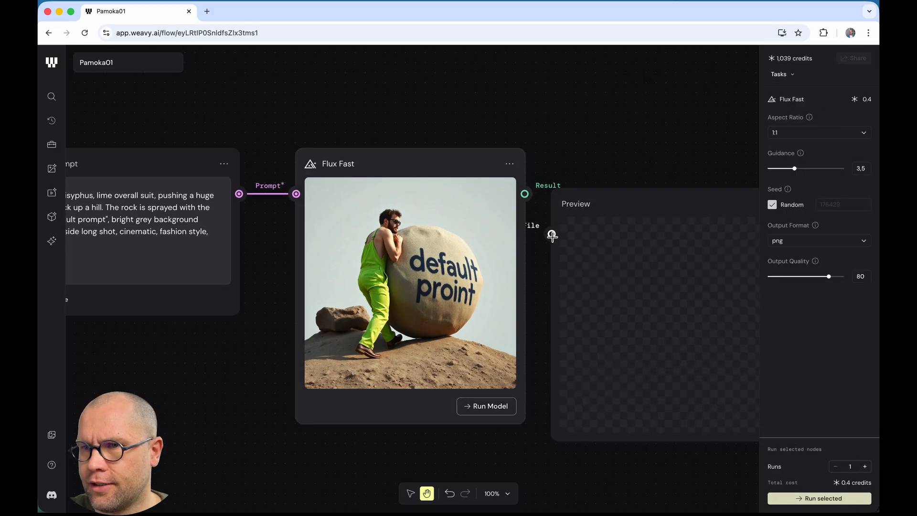
drag(626, 198, 643, 154)
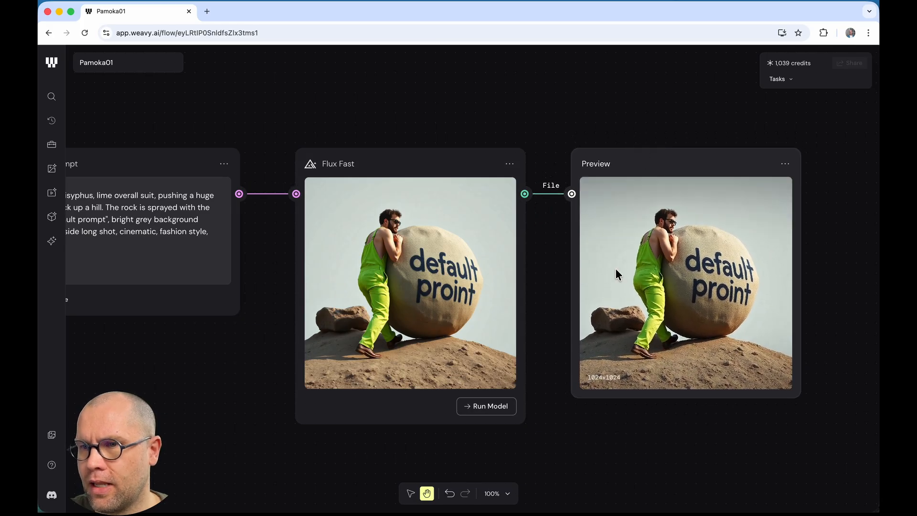
Step: Add an Export node taking the Flux Fast Result and place it beneath Preview
right_click(609, 444)
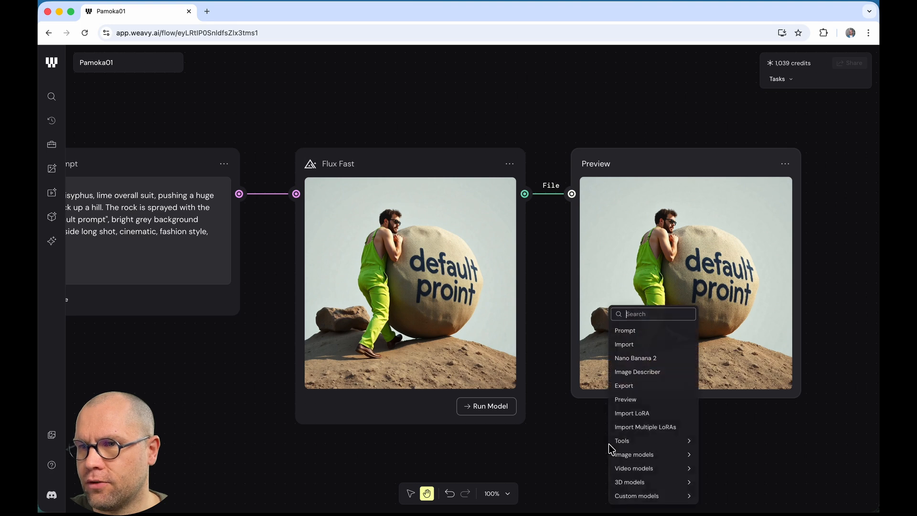
click(650, 393)
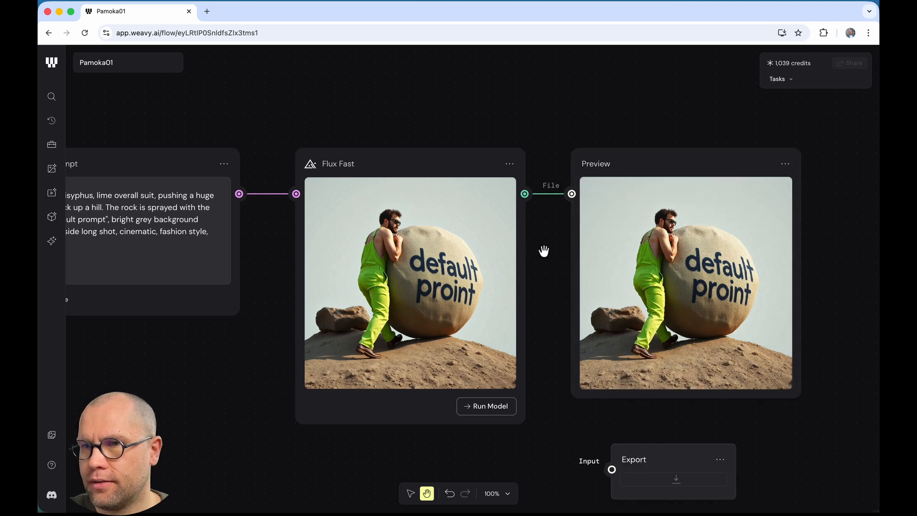
click(523, 192)
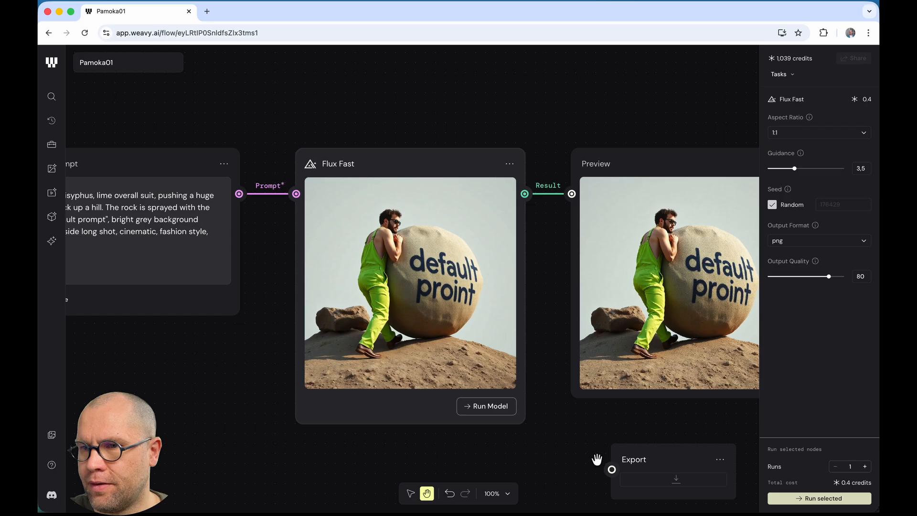
click(609, 470)
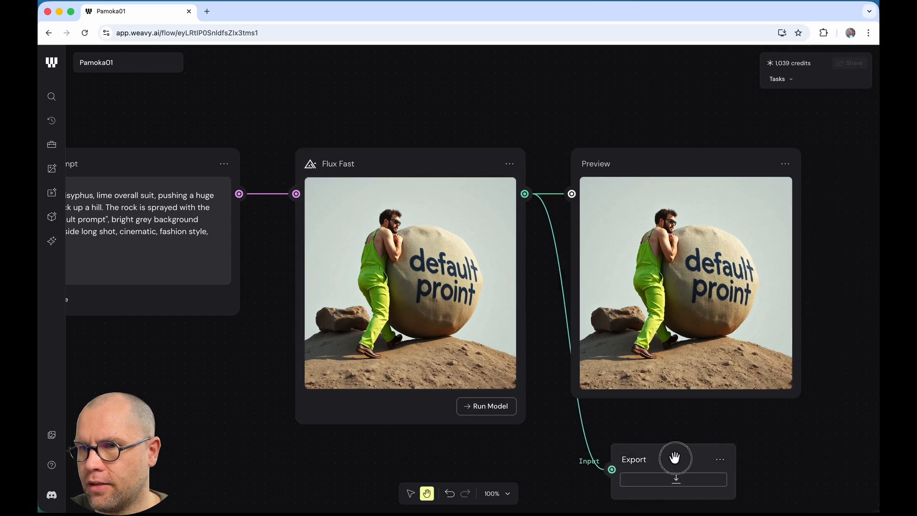
drag(672, 454, 632, 426)
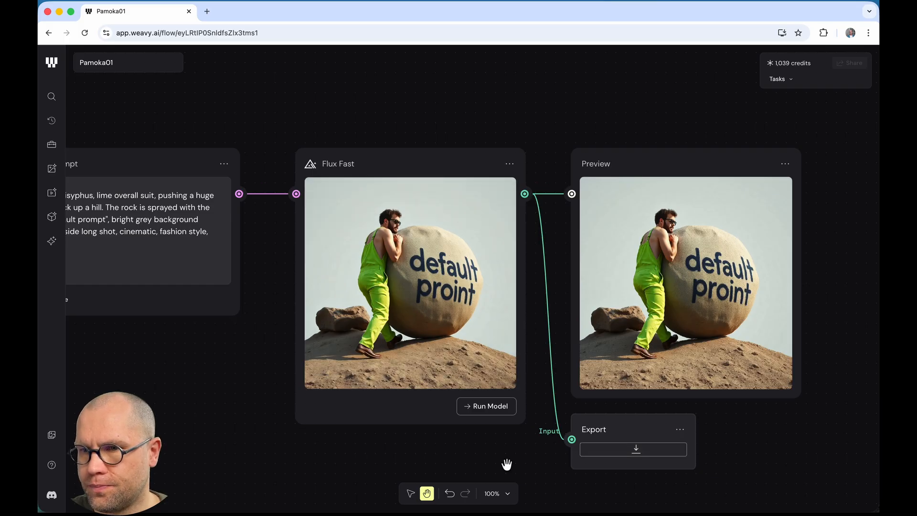
Step: Set the zoom to actual size, zoom out and pan so the whole four-node flow is visible
click(501, 497)
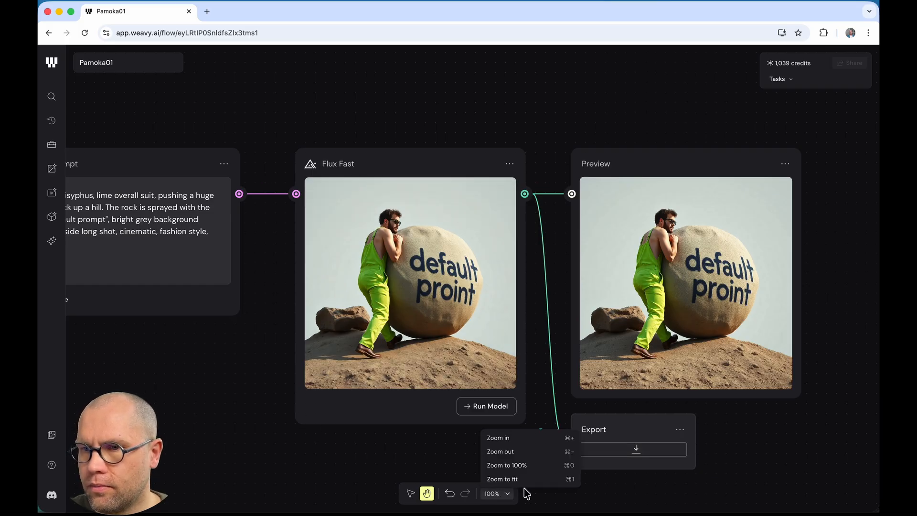
click(685, 495)
click(499, 494)
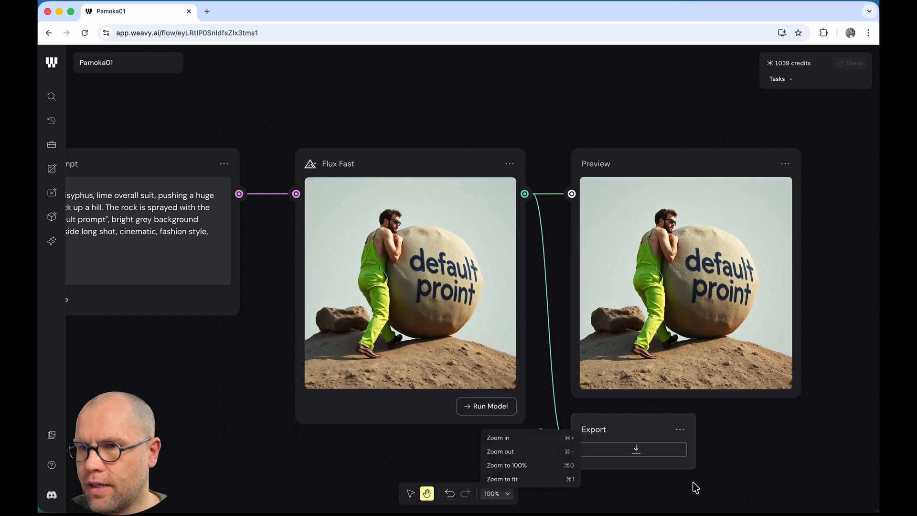
click(645, 491)
click(496, 499)
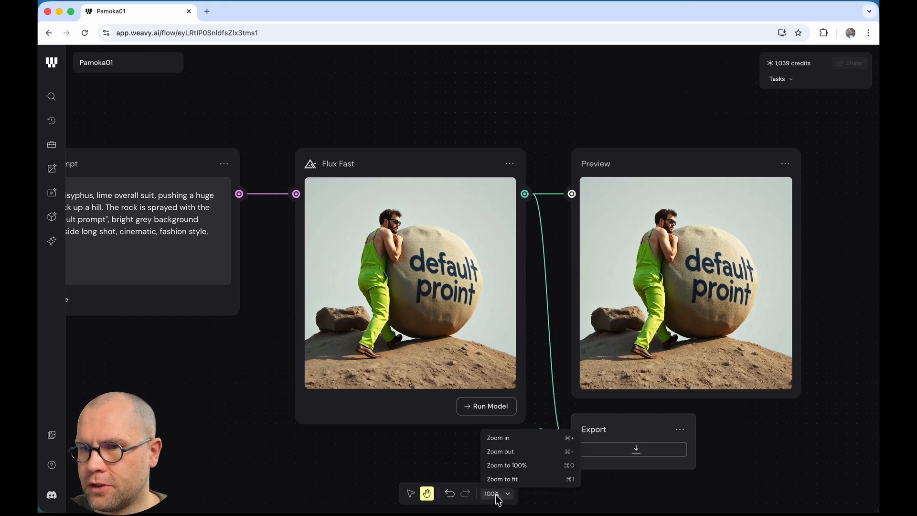
click(528, 469)
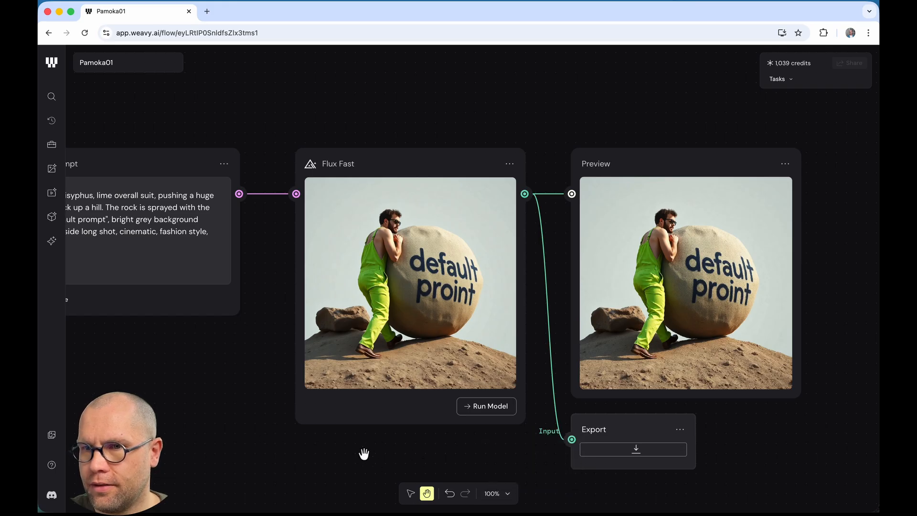
scroll(273, 446, up, 2)
scroll(272, 446, down, 2)
scroll(272, 447, down, 3)
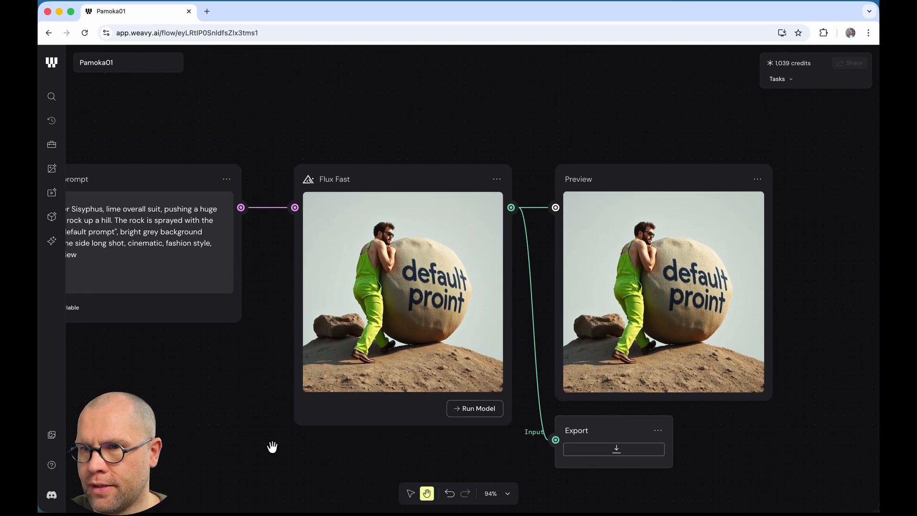
scroll(269, 449, down, 1)
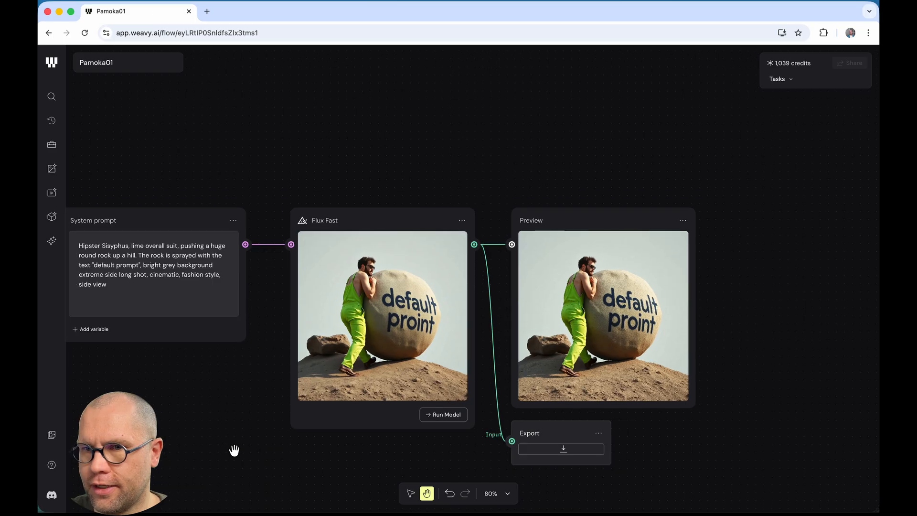
drag(233, 449, 305, 385)
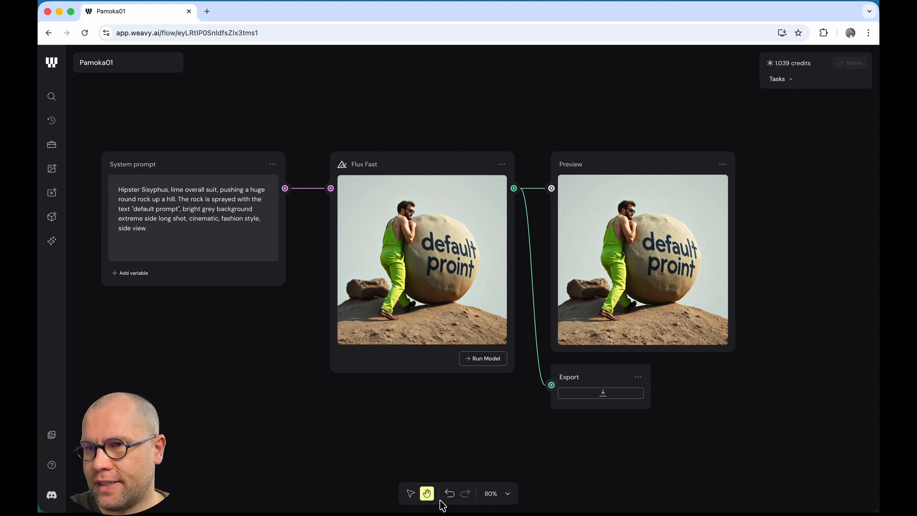
Step: Nudge the System prompt node closer to Flux Fast and marquee-select all four nodes
click(411, 494)
mouse_move(123, 171)
mouse_down()
mouse_move(193, 206)
mouse_move(130, 170)
mouse_up()
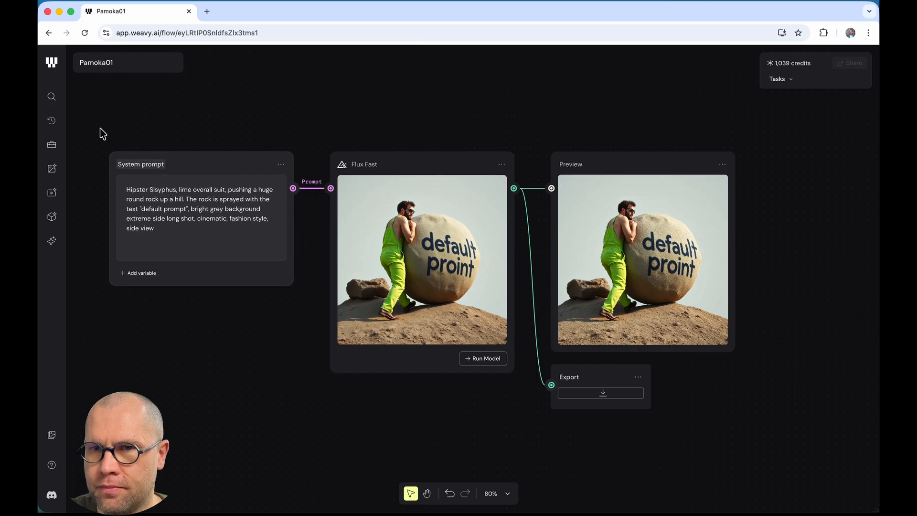
drag(80, 119, 757, 443)
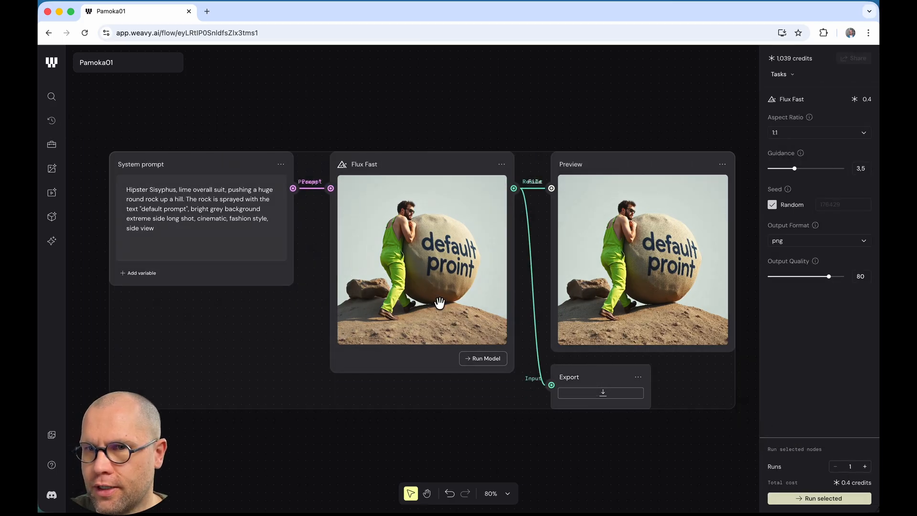
Step: Group the four selected nodes and reposition the group on the canvas
right_click(187, 167)
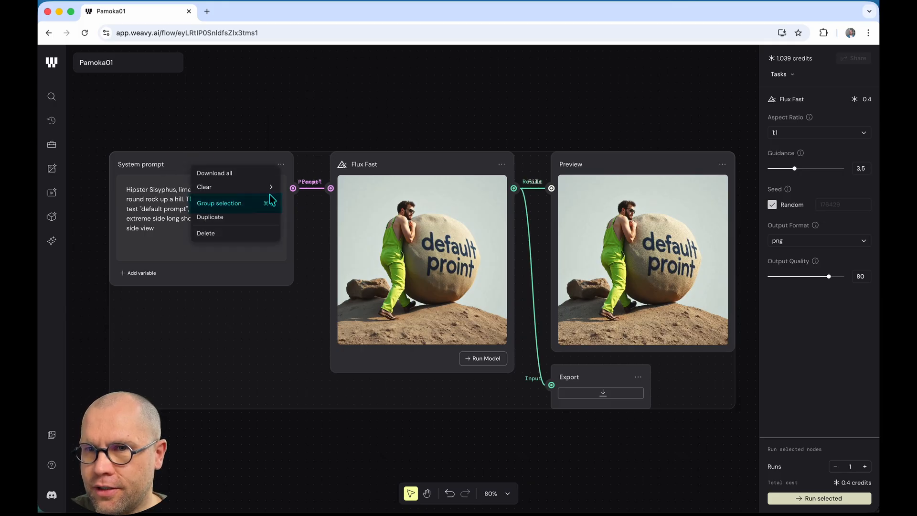
click(244, 205)
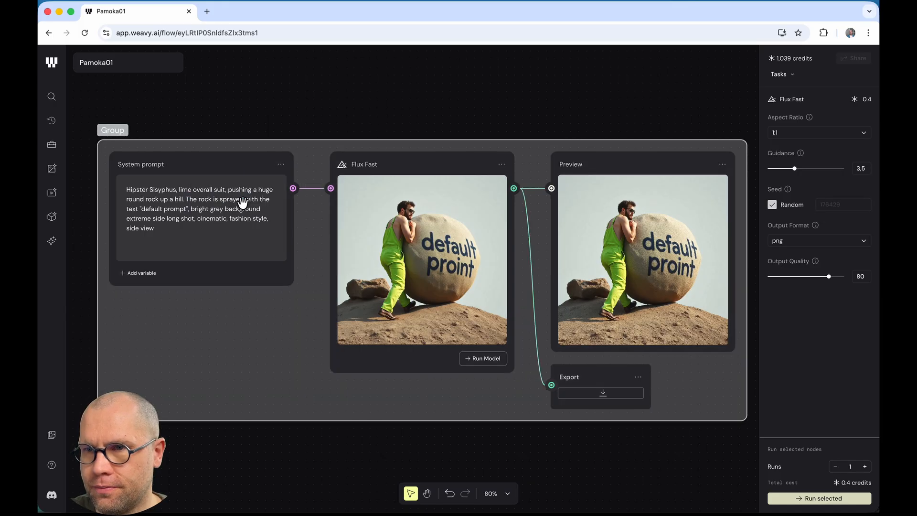
click(283, 115)
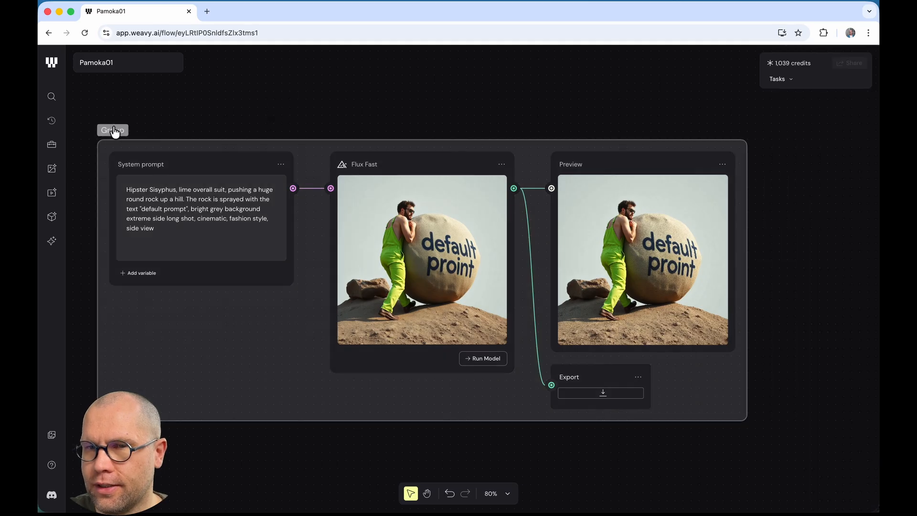
drag(107, 135, 73, 121)
drag(157, 95, 130, 118)
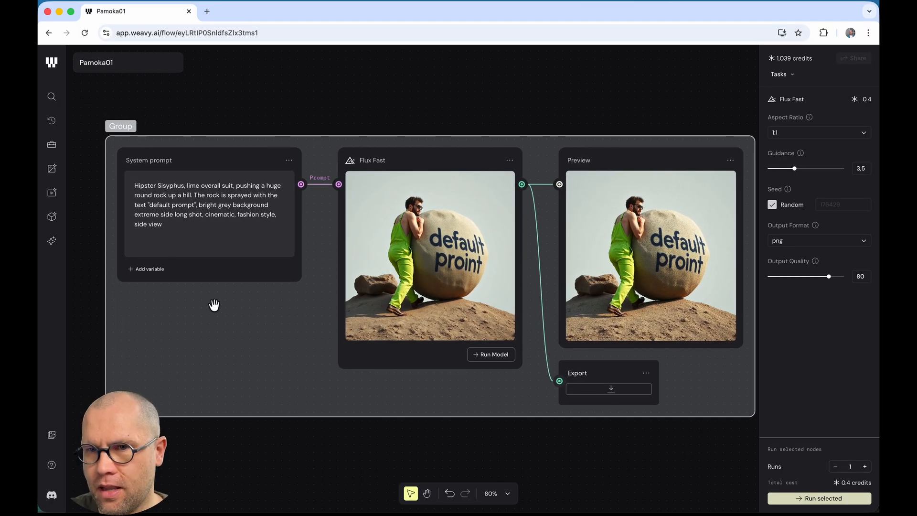
Step: Rename the group to 'Pirmas bandymas'
double_click(120, 127)
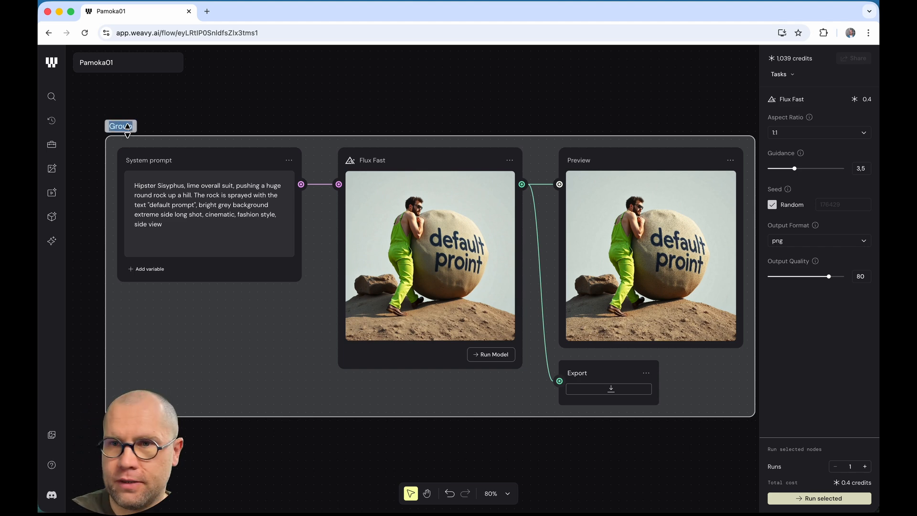
text(P)
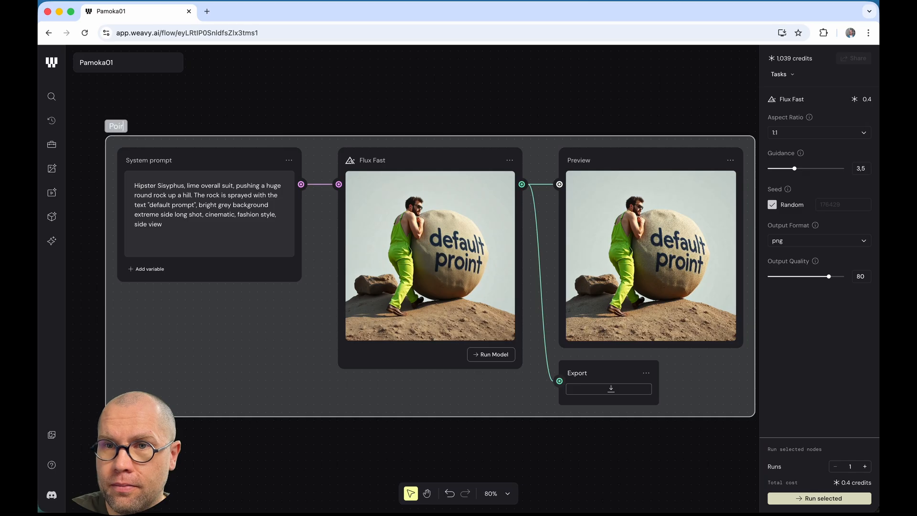
text(irmas b)
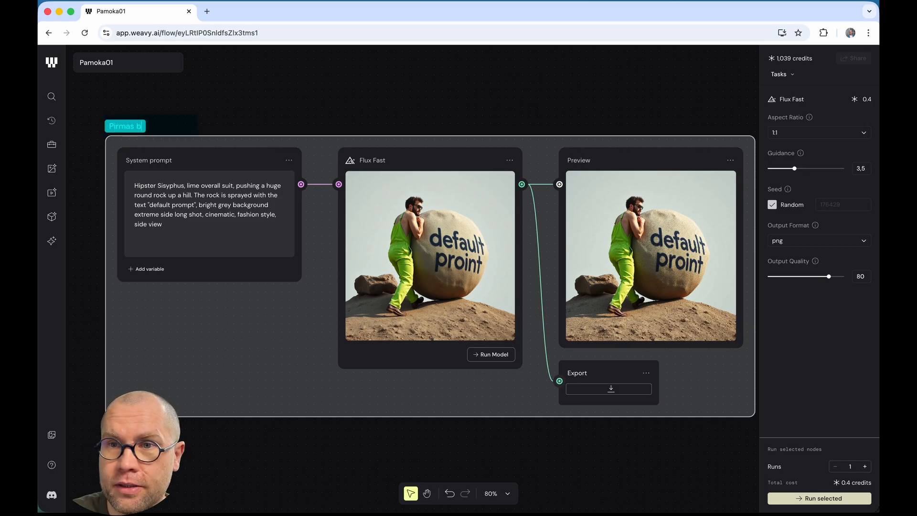
text(andymas)
key(Return)
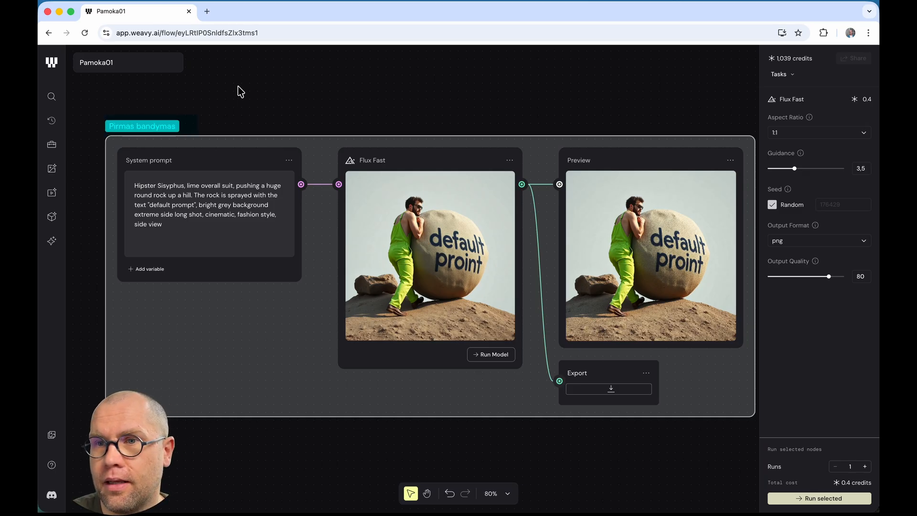
click(310, 104)
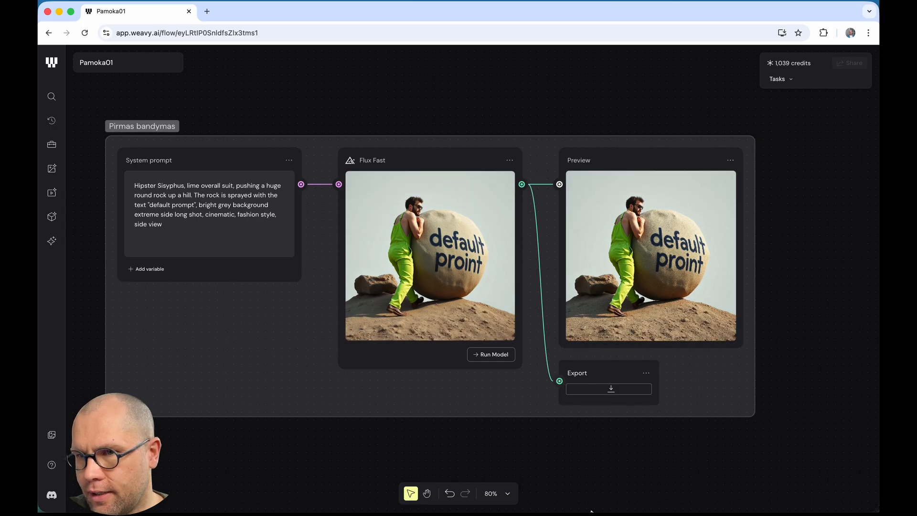
Step: Drag the exported 'default proint' Sisyphus PNG from Downloads onto the canvas as a File node, below and left of the group
drag(271, 468, 259, 368)
mouse_move(516, 511)
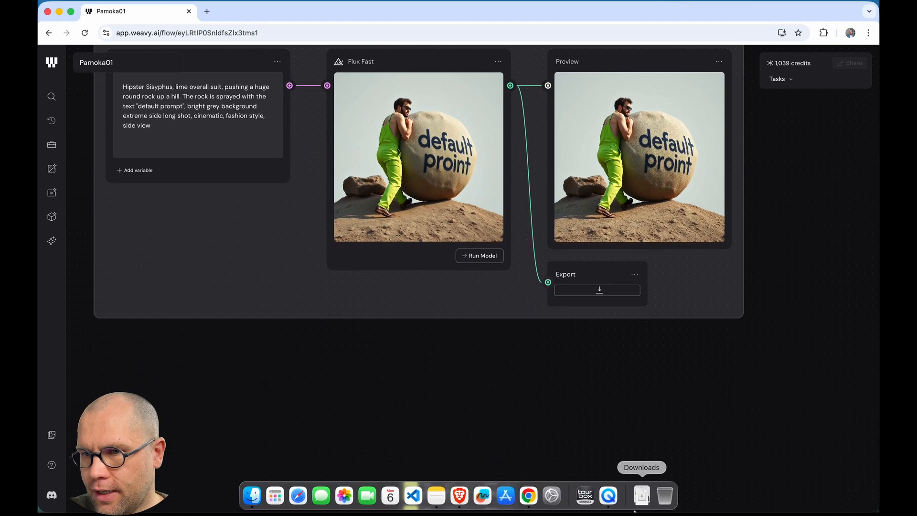
click(641, 495)
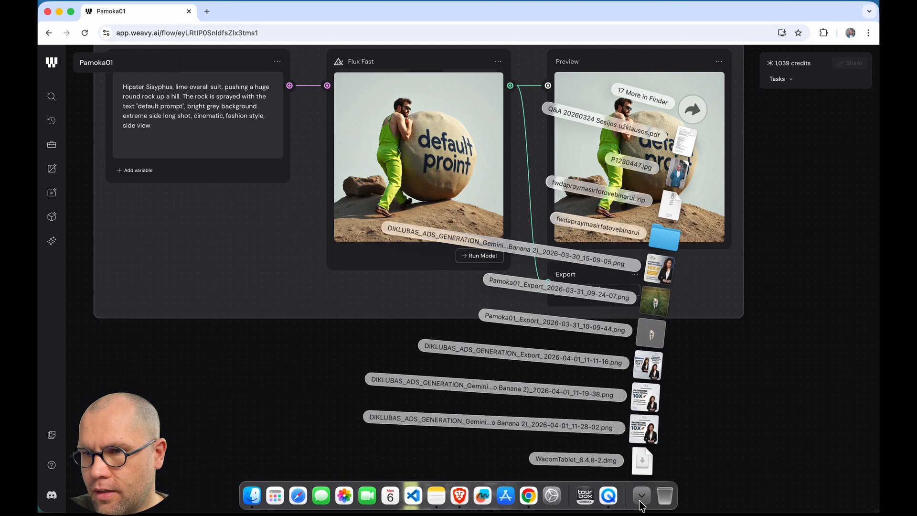
click(693, 107)
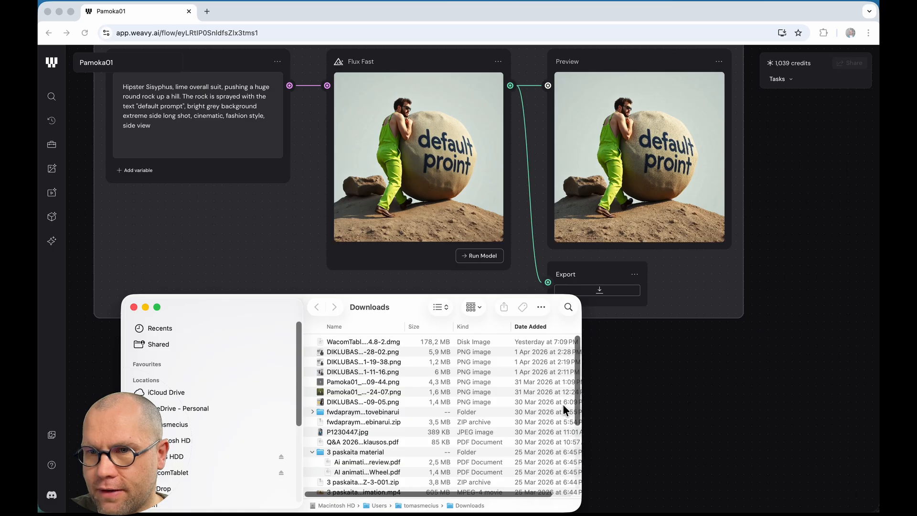
click(641, 495)
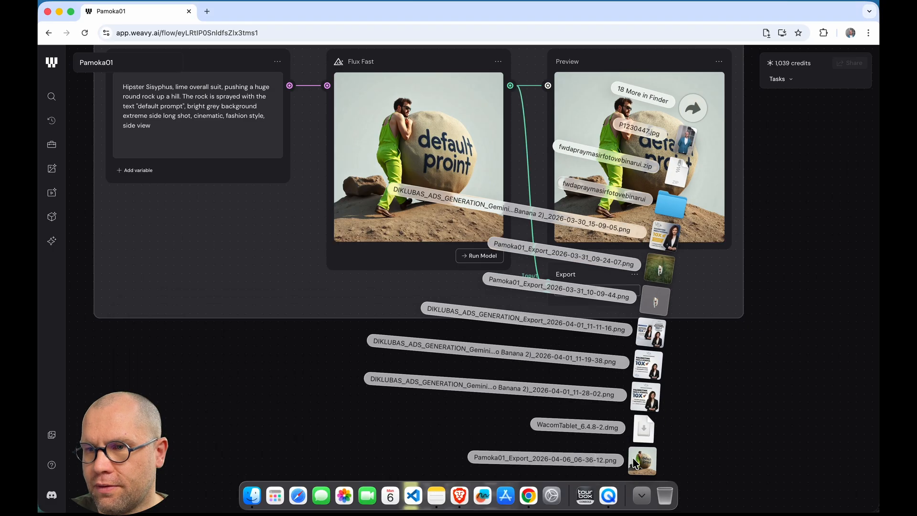
drag(636, 460, 157, 403)
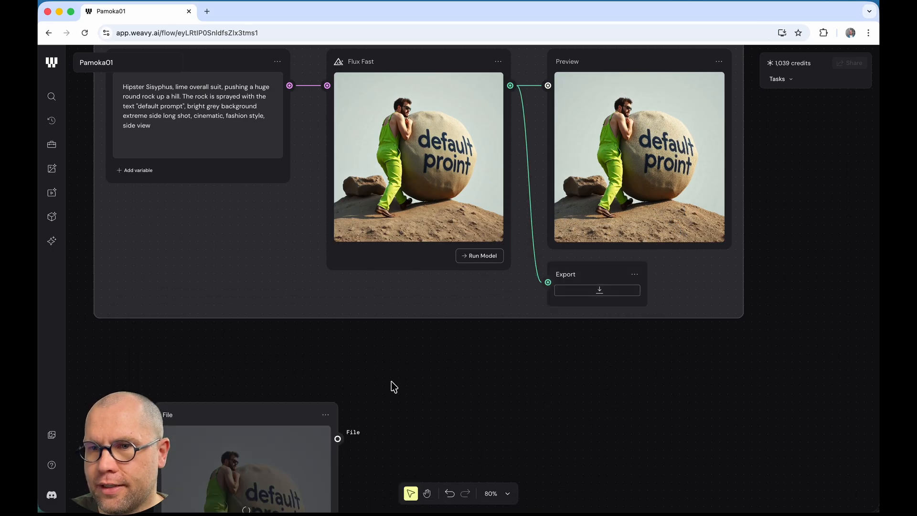
scroll(390, 381, down, 5)
scroll(389, 381, left, 1)
drag(223, 183, 203, 179)
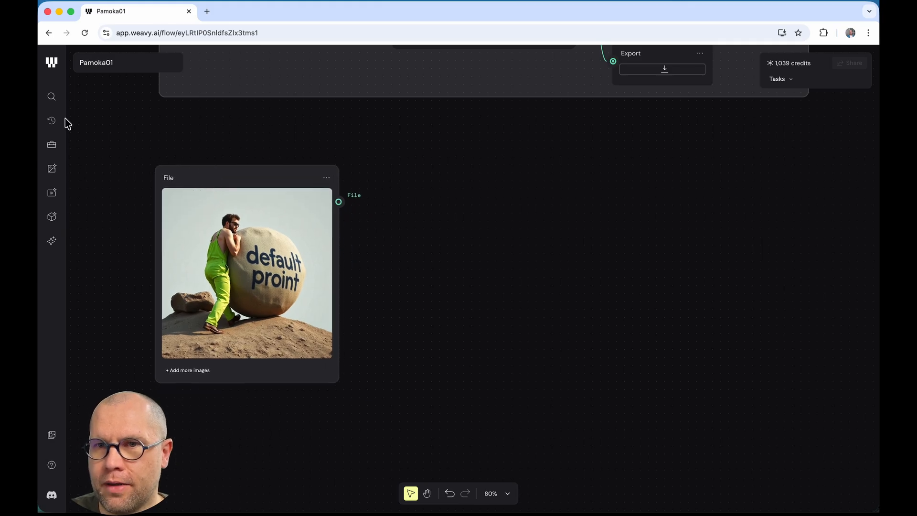
Step: Add a new Prompt node from Quick access and place it below the image
click(52, 98)
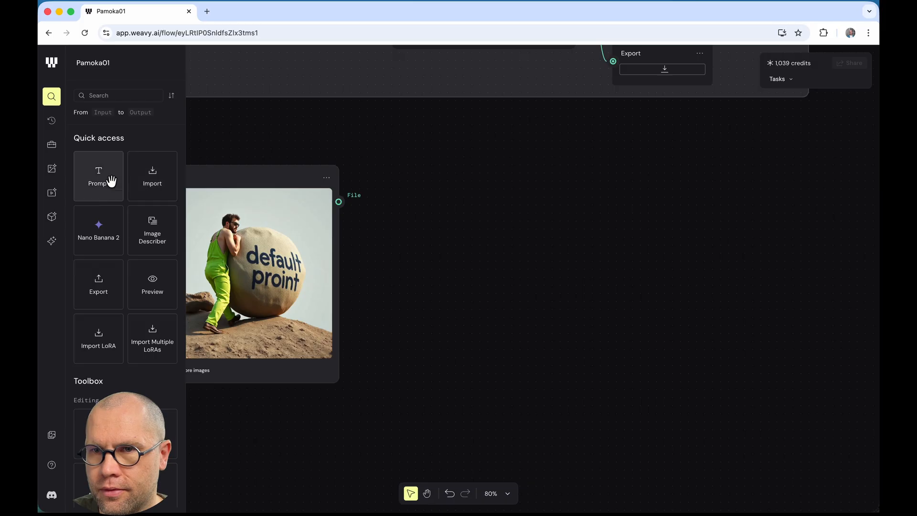
drag(96, 177, 251, 454)
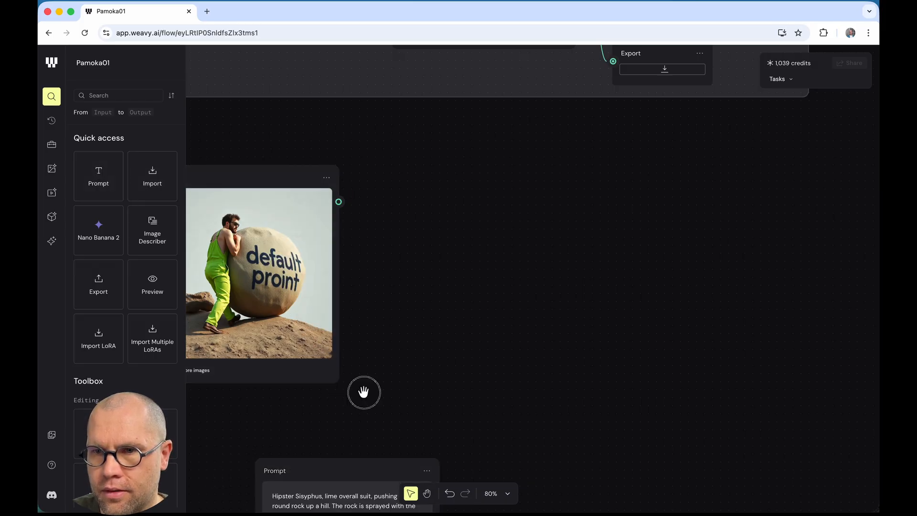
drag(436, 331, 333, 283)
Step: Rewrite the prompt to read "Remove text 'default prompt', Add text 'pirma pamoka'"
click(340, 363)
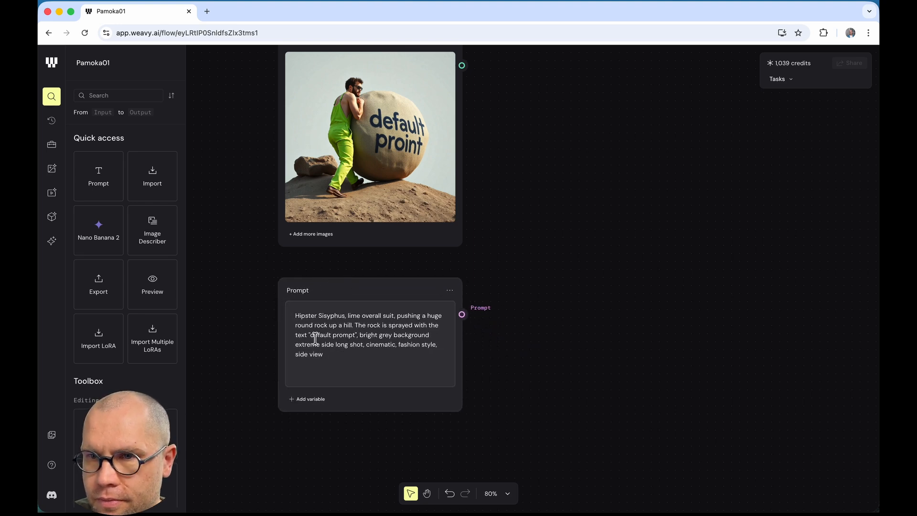
drag(307, 335, 290, 319)
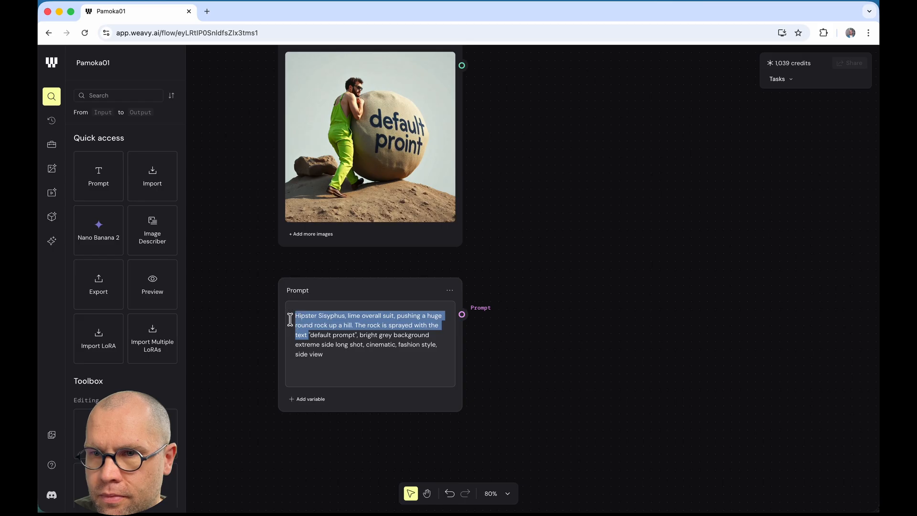
click(435, 326)
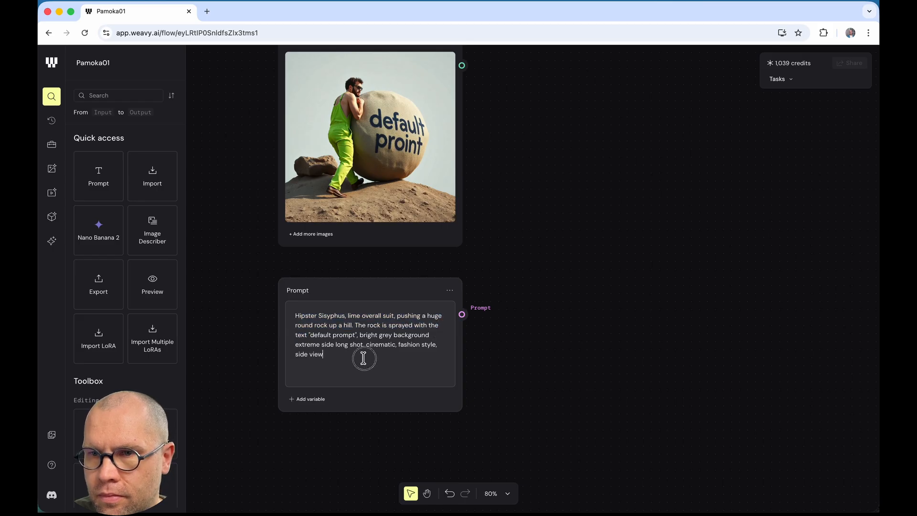
drag(363, 359, 364, 335)
key(BackSpace)
key(BackSpace)
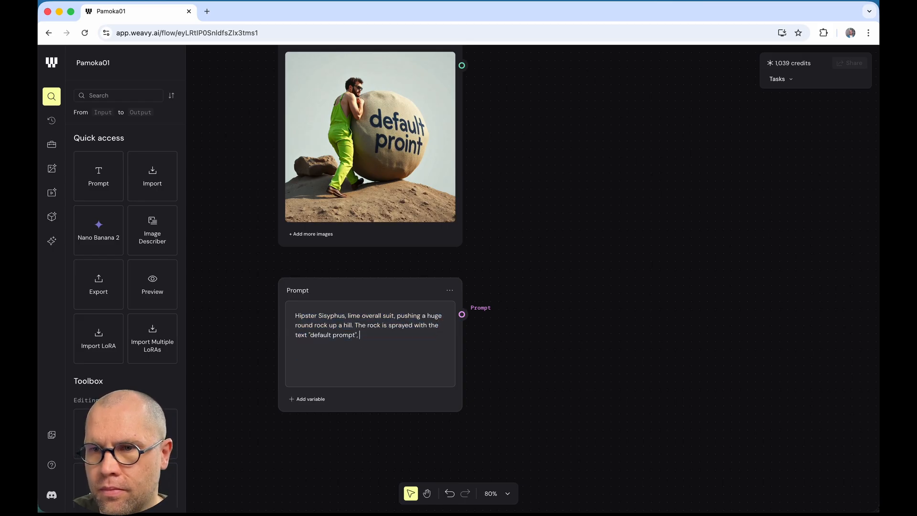
drag(441, 326, 297, 307)
text(Remov)
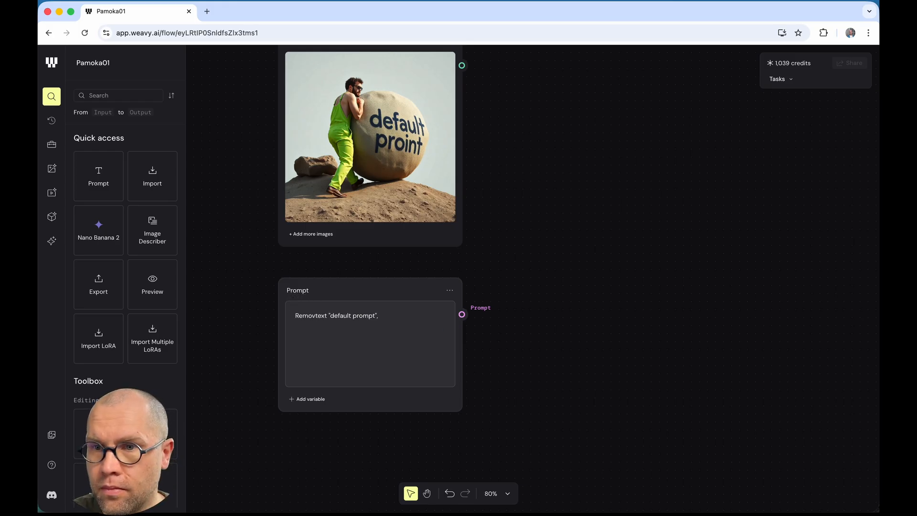
text(e)
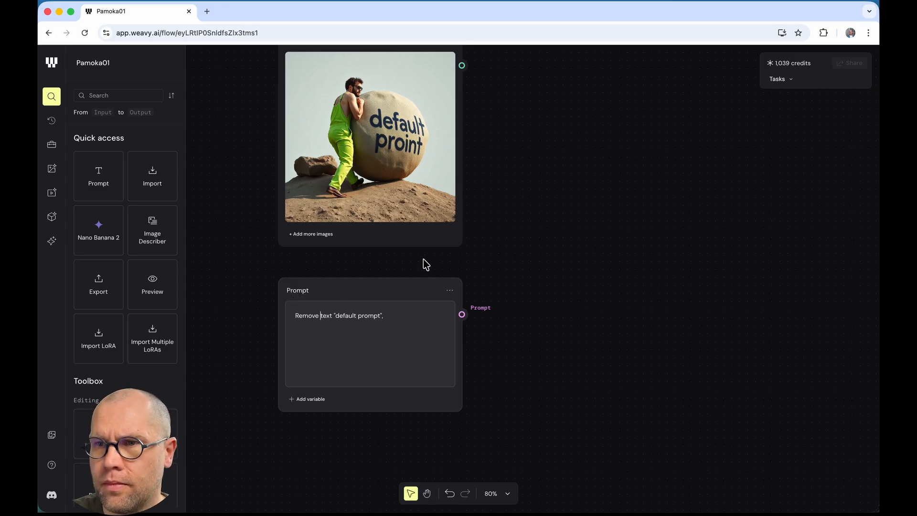
click(589, 213)
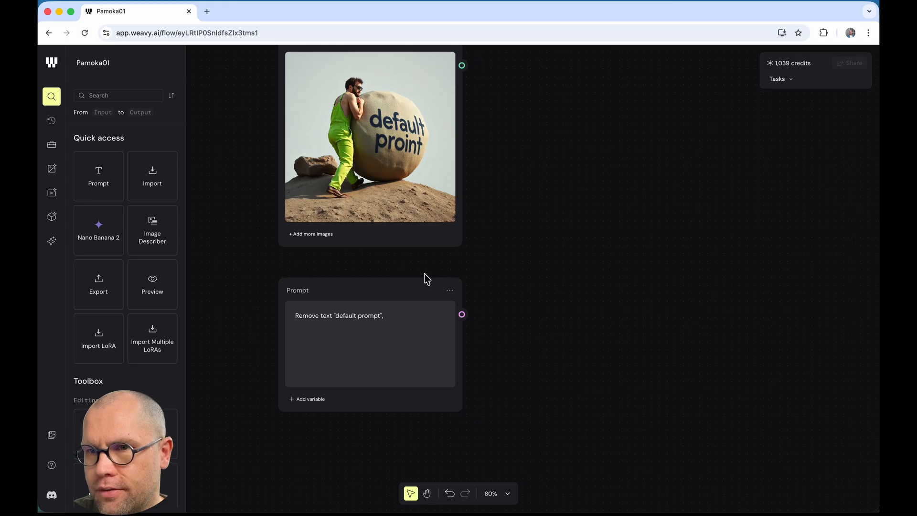
click(420, 321)
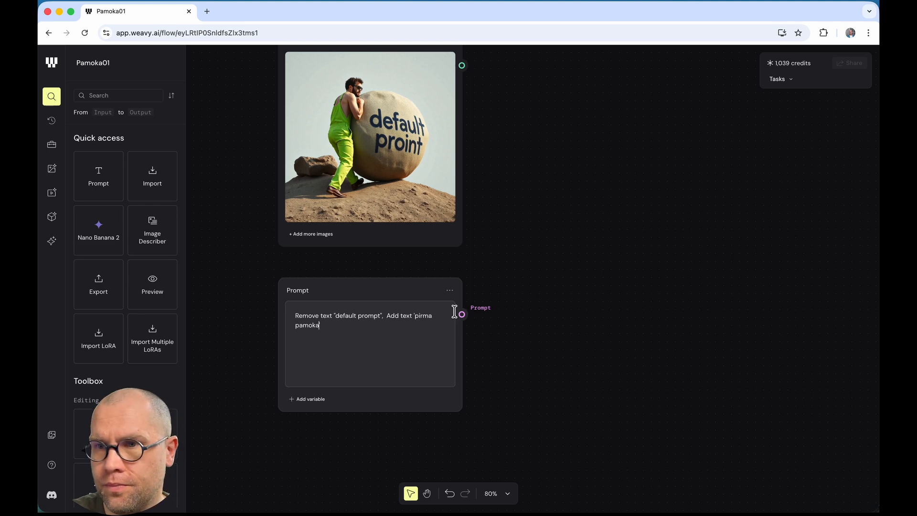
click(547, 270)
Step: Add a Nano Banana 2 model node, deleting a mistakenly added Flux Fast node
right_click(514, 170)
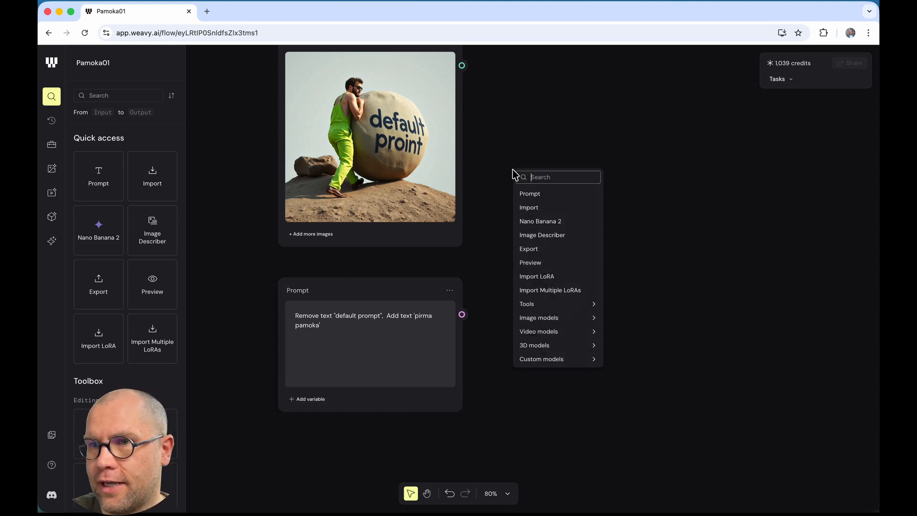
click(552, 180)
text(flux)
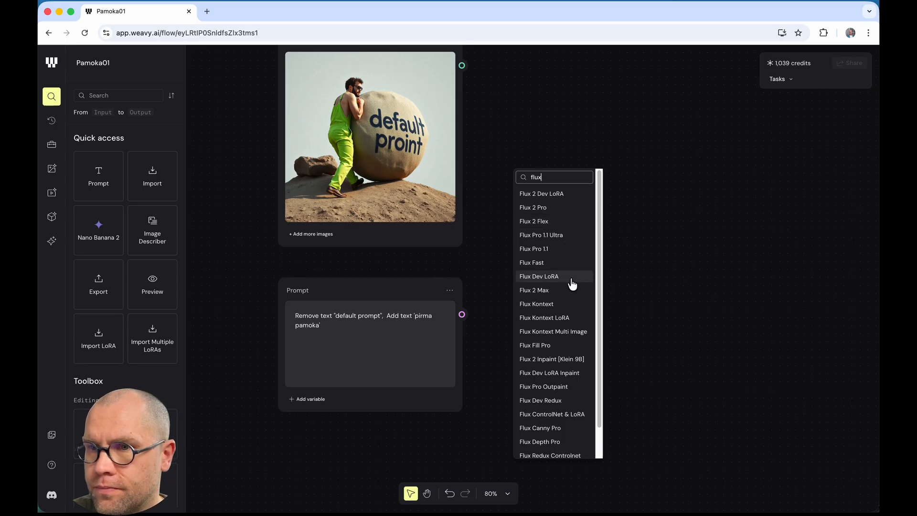
click(556, 265)
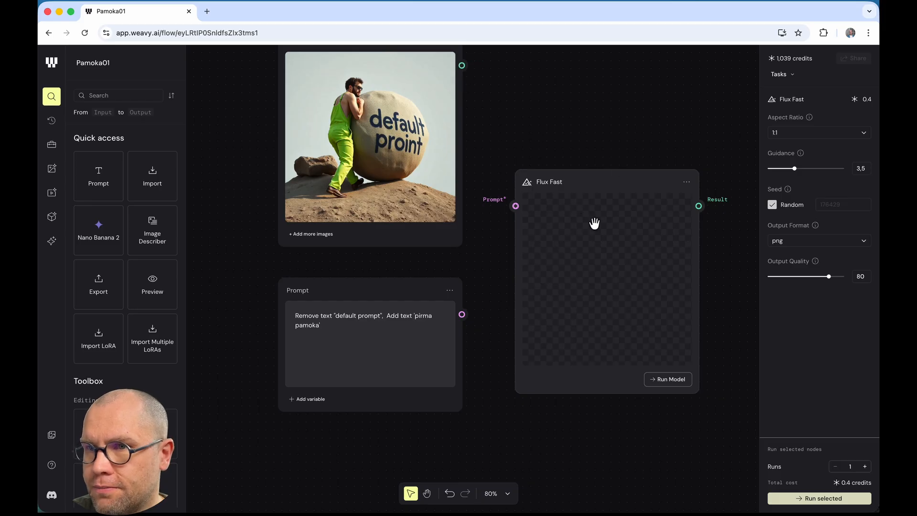
key(BackSpace)
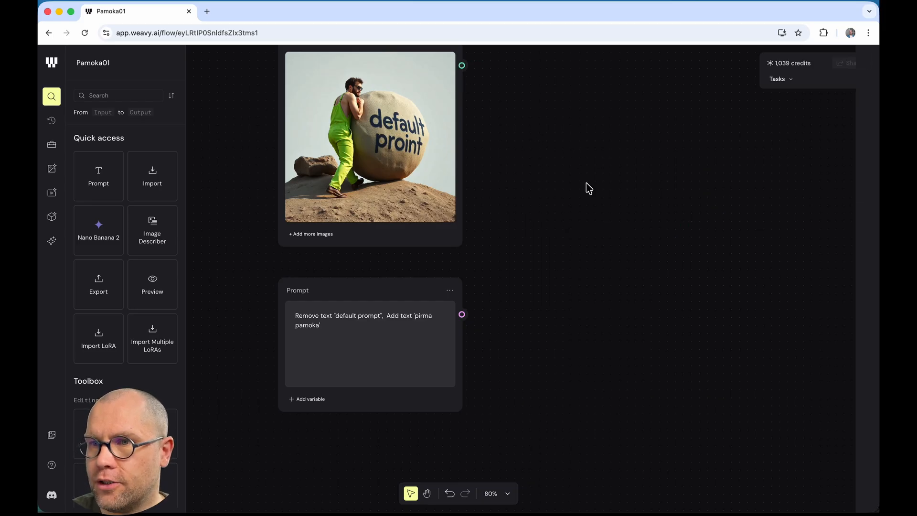
right_click(534, 151)
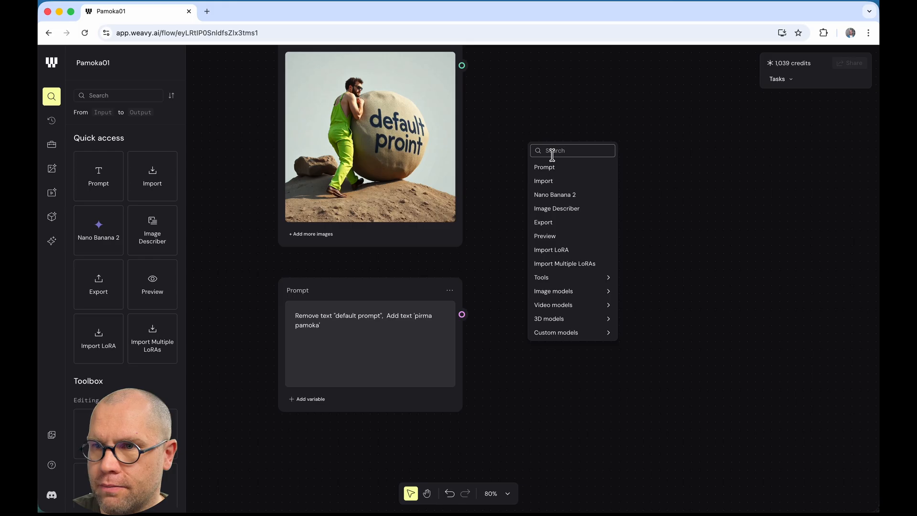
click(577, 196)
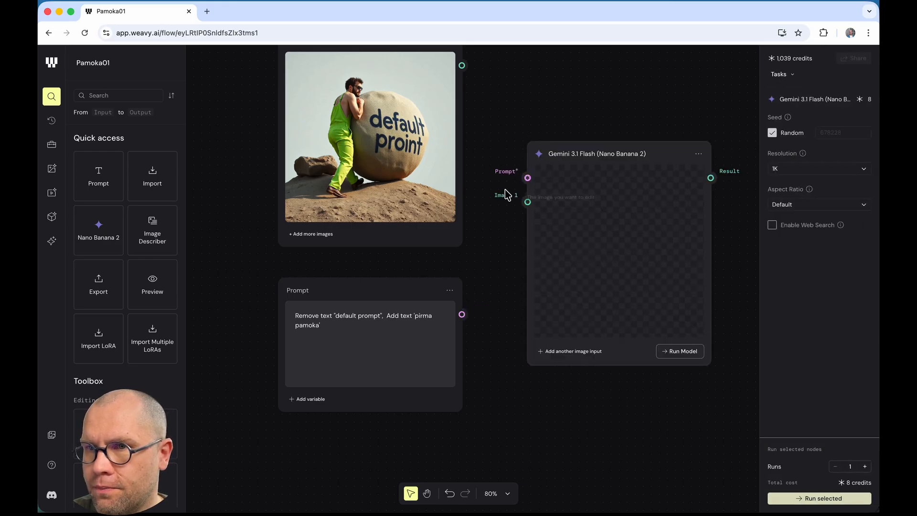
Step: Wire the File image into Image 1 and the new Prompt into Prompt* of Nano Banana 2
drag(460, 67, 526, 201)
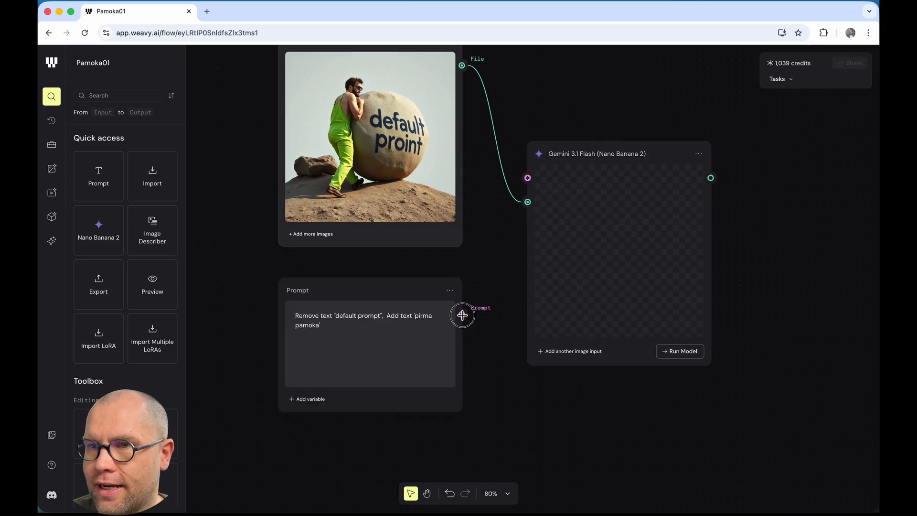
drag(519, 185, 527, 178)
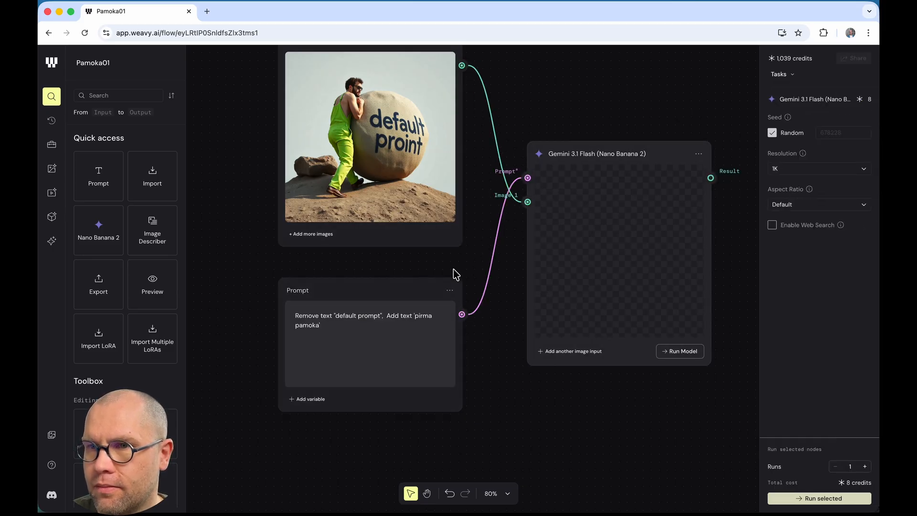
click(654, 108)
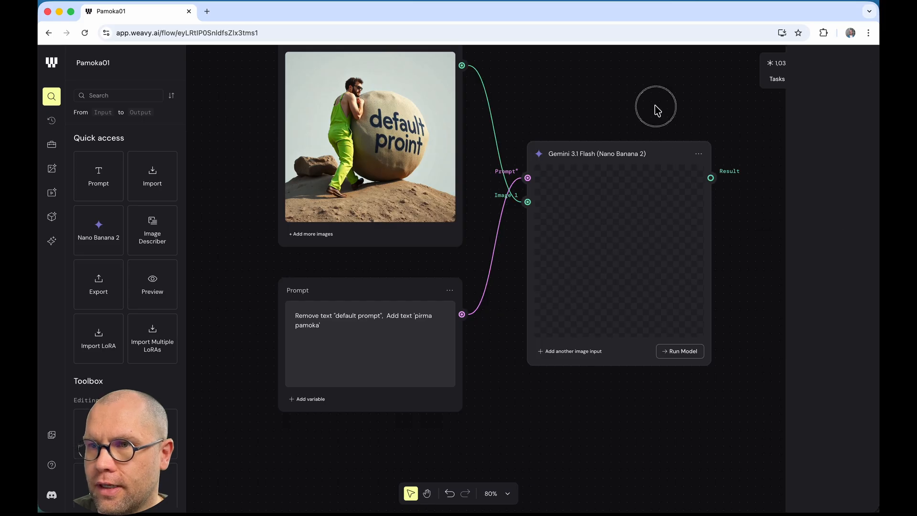
drag(640, 95, 534, 149)
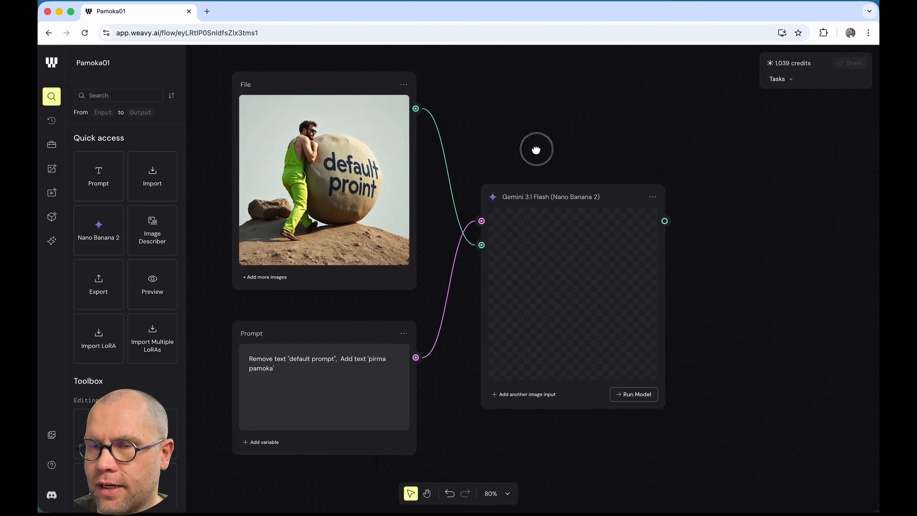
click(55, 99)
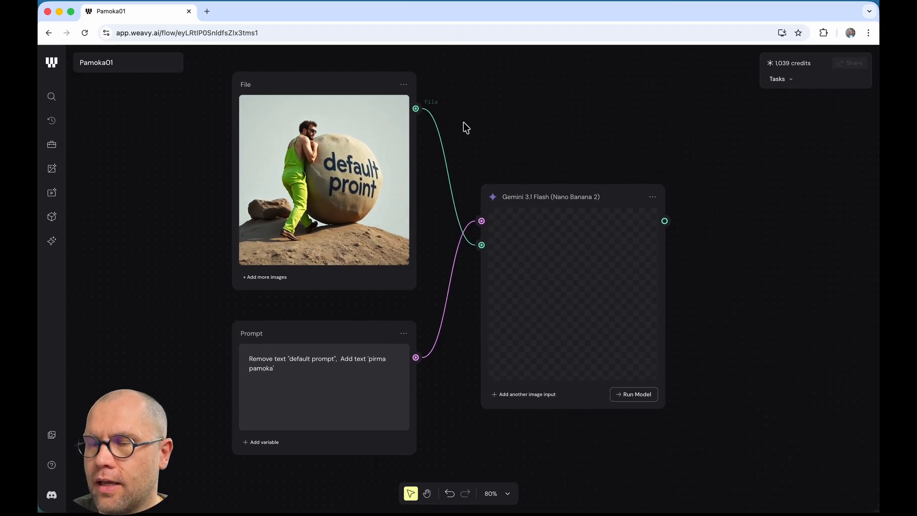
Step: Connect the Gemini result to new Preview and Export nodes, then select the whole flow
right_click(719, 223)
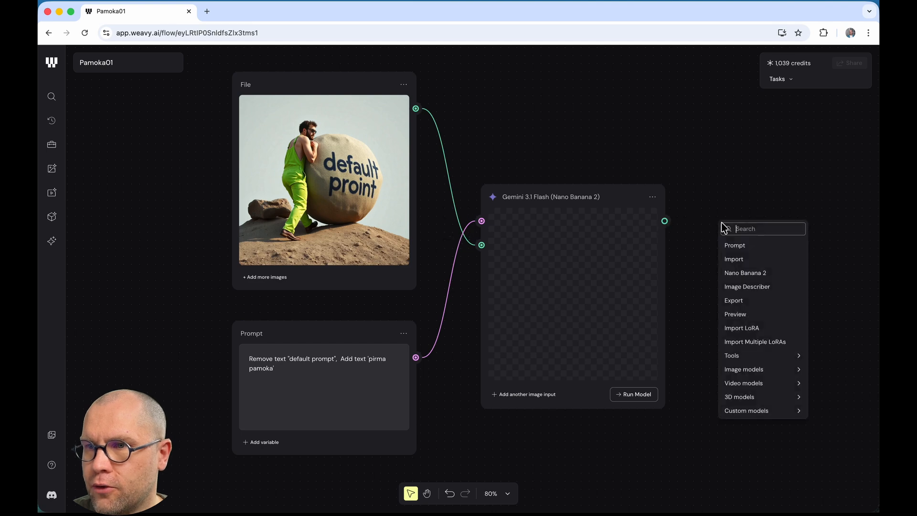
click(735, 314)
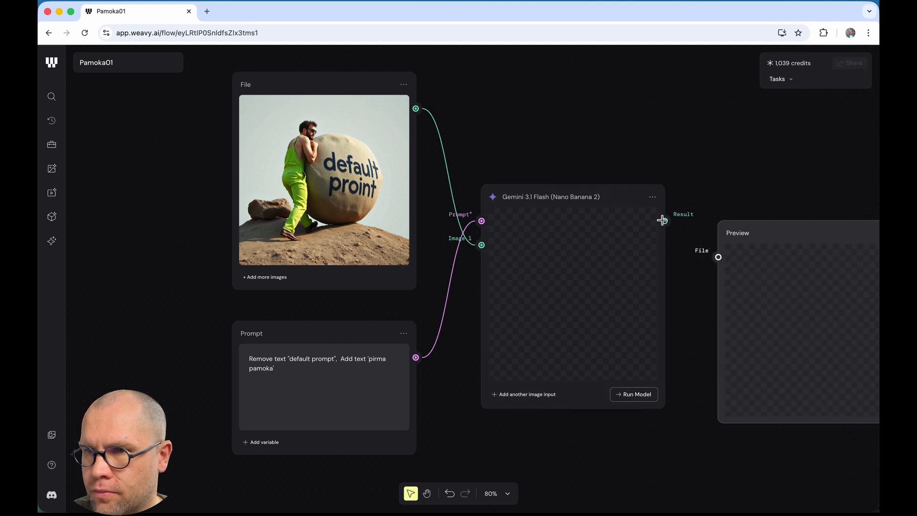
drag(664, 220, 735, 199)
right_click(695, 423)
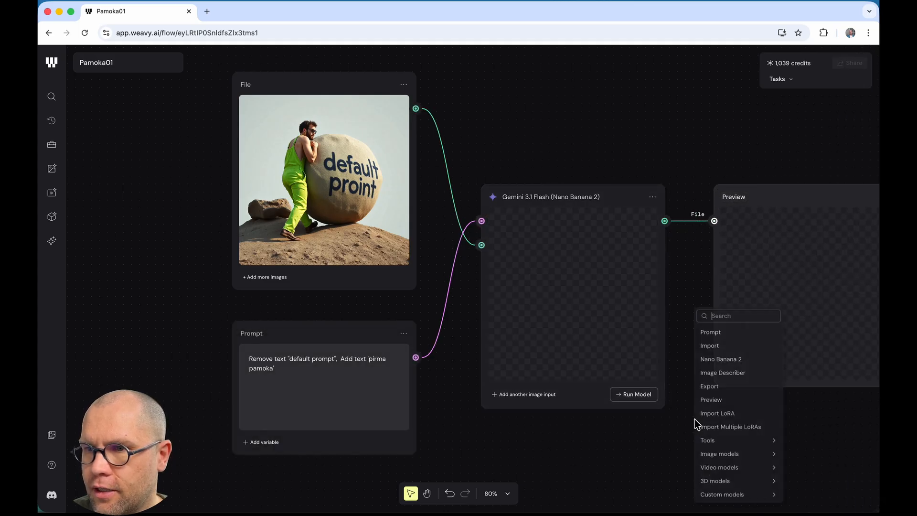
click(738, 386)
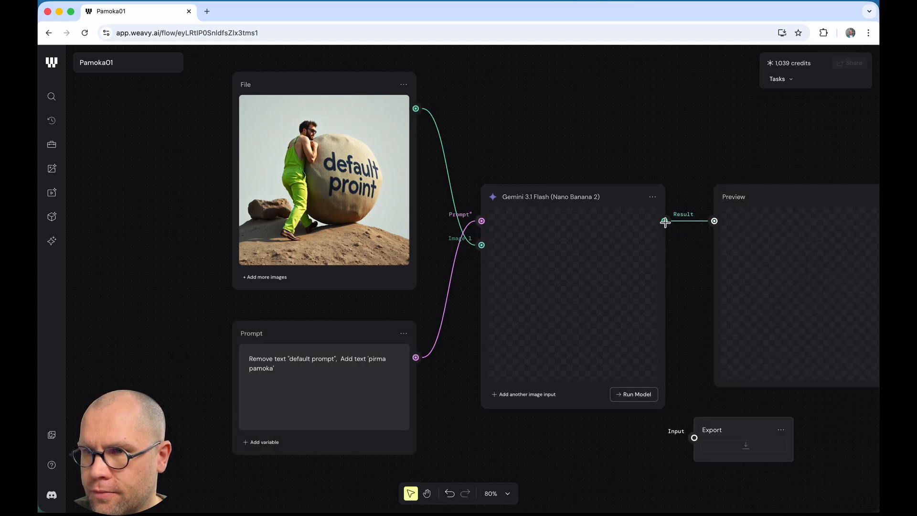
drag(664, 221, 753, 407)
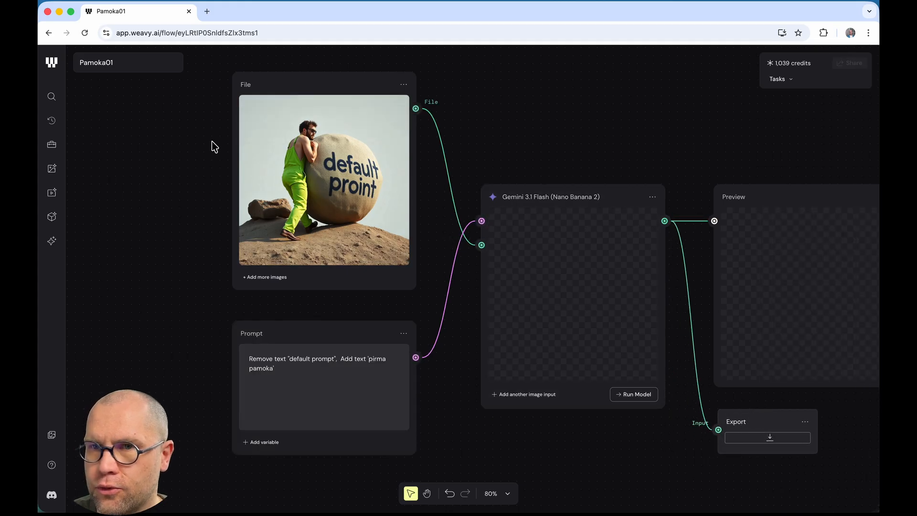
drag(207, 56, 753, 491)
Step: Group the selected nodes and name the group 'Teksto keitimas'
right_click(362, 250)
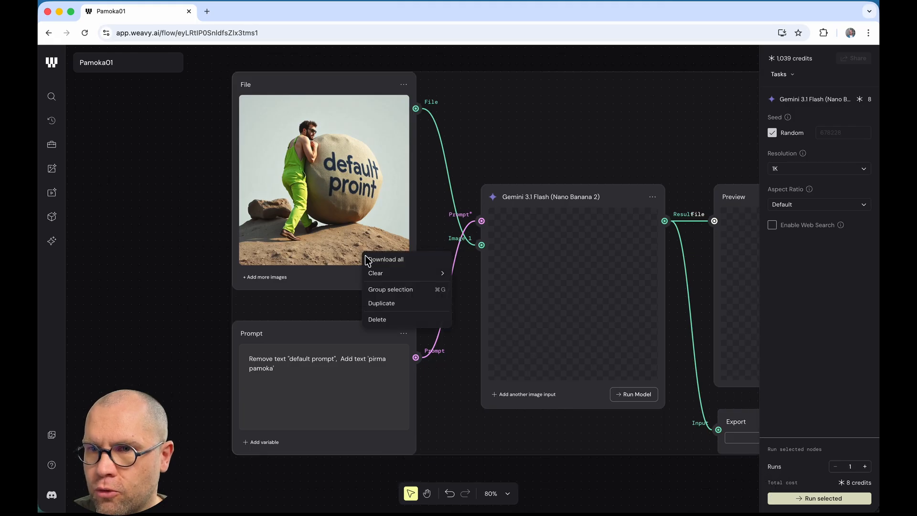
click(406, 289)
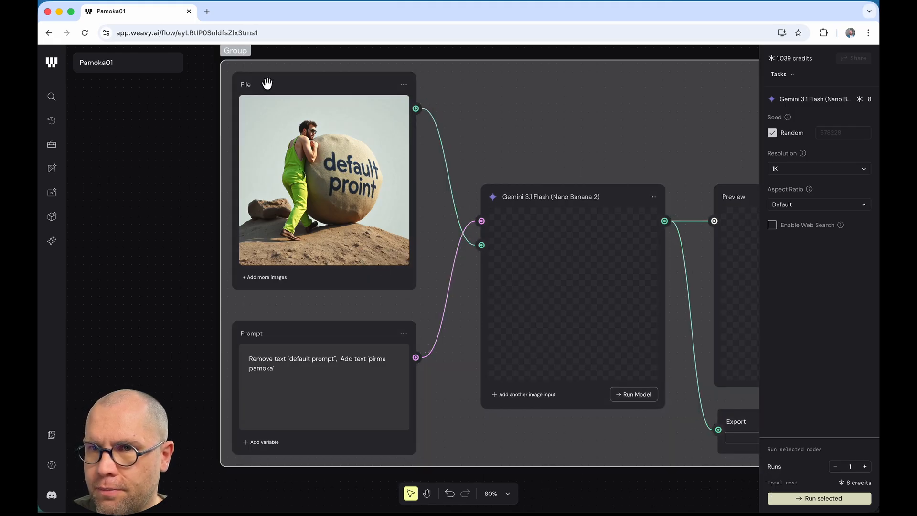
double_click(244, 51)
text(Te)
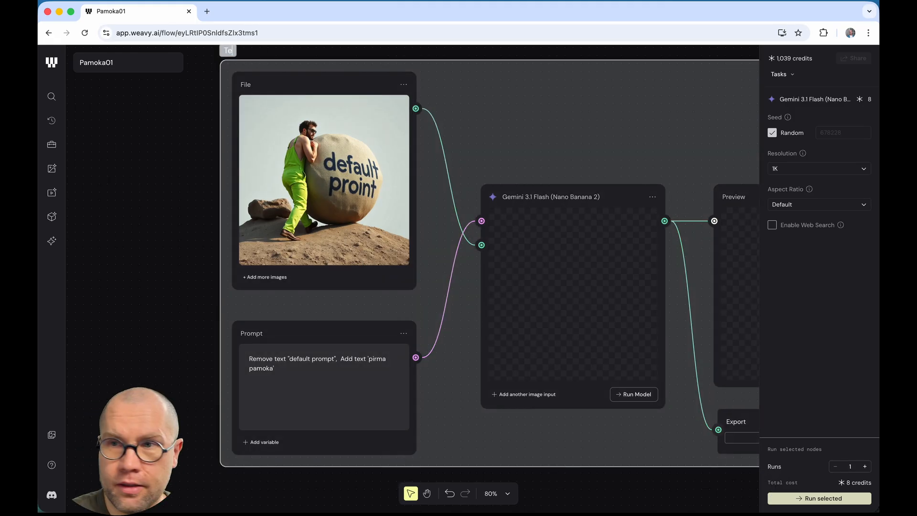
text(ksto keitimas)
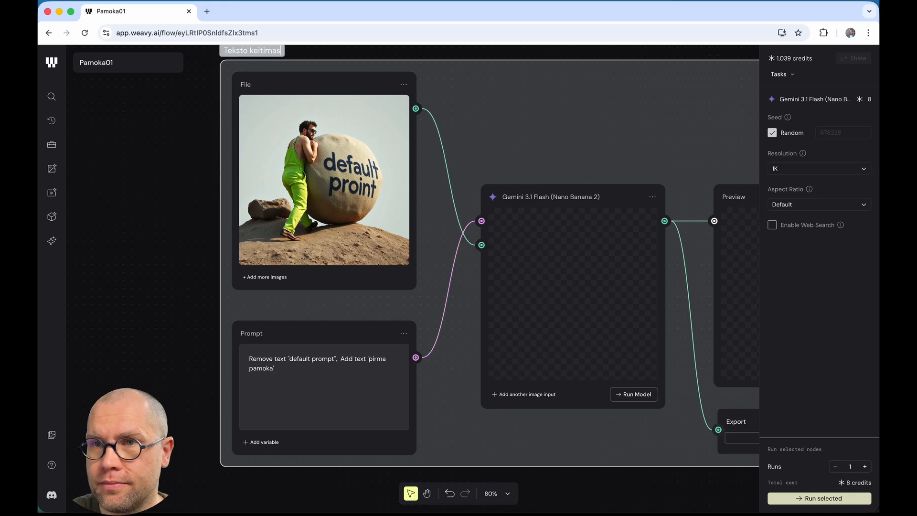
click(145, 198)
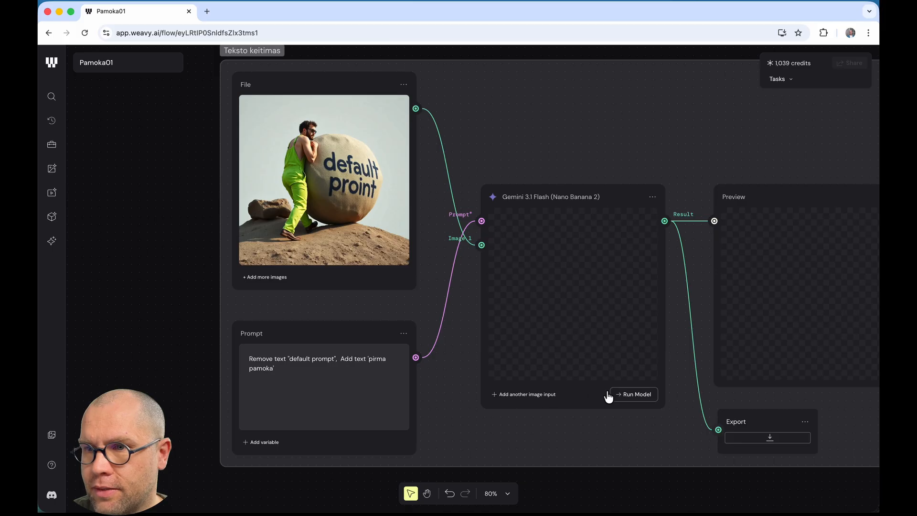
Step: Set the Nano Banana 2 node's resolution to 512 and run the model
click(573, 213)
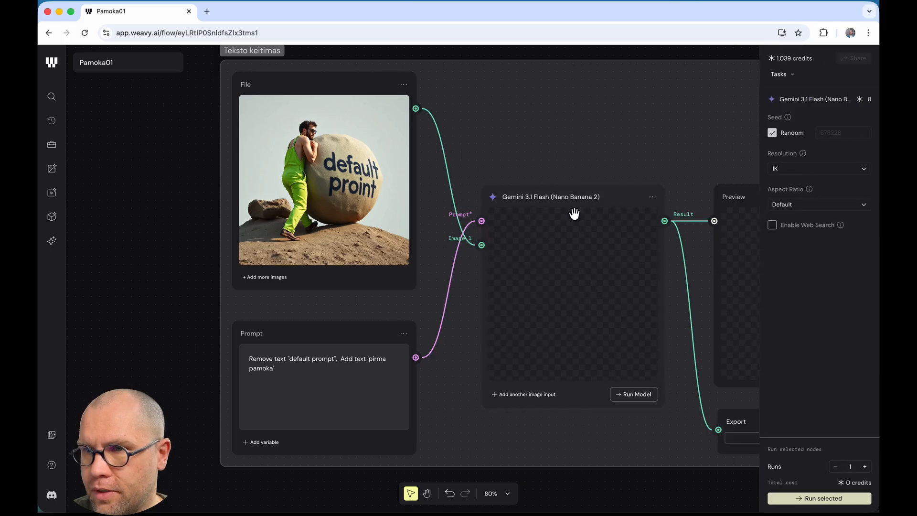
click(796, 170)
click(801, 191)
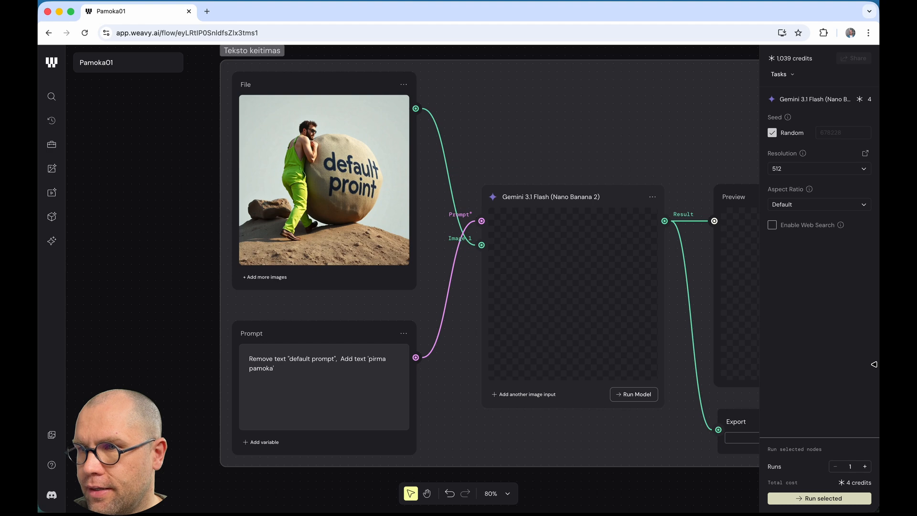
click(639, 394)
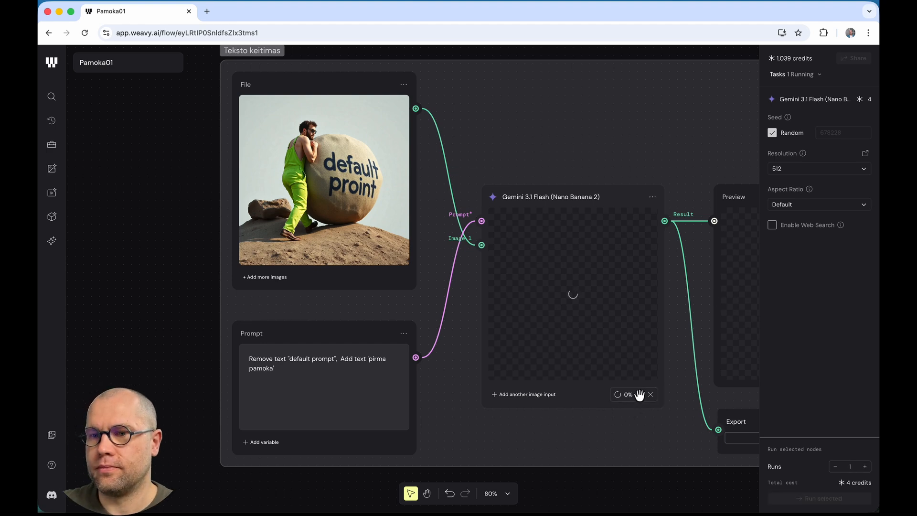
drag(588, 439, 444, 444)
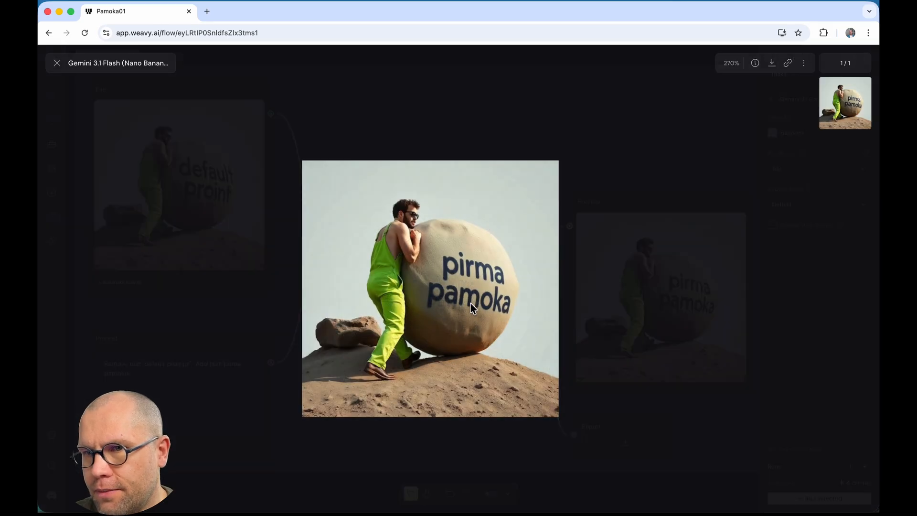
Step: Close the full-size image view and zoom out to show both groups
click(54, 63)
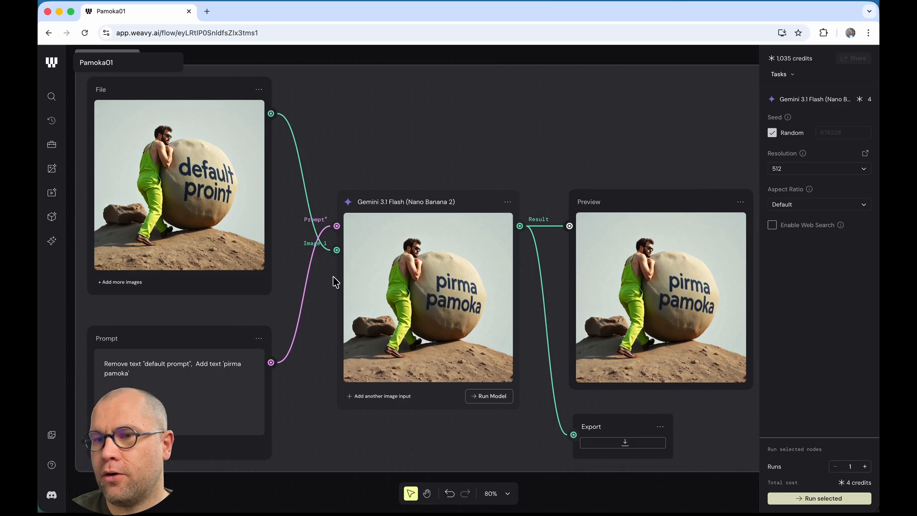
click(427, 494)
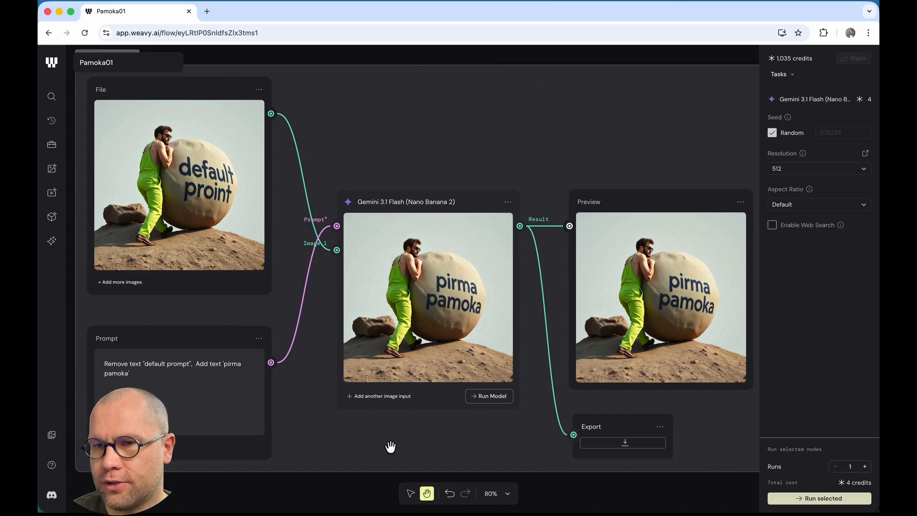
scroll(350, 469, down, 5)
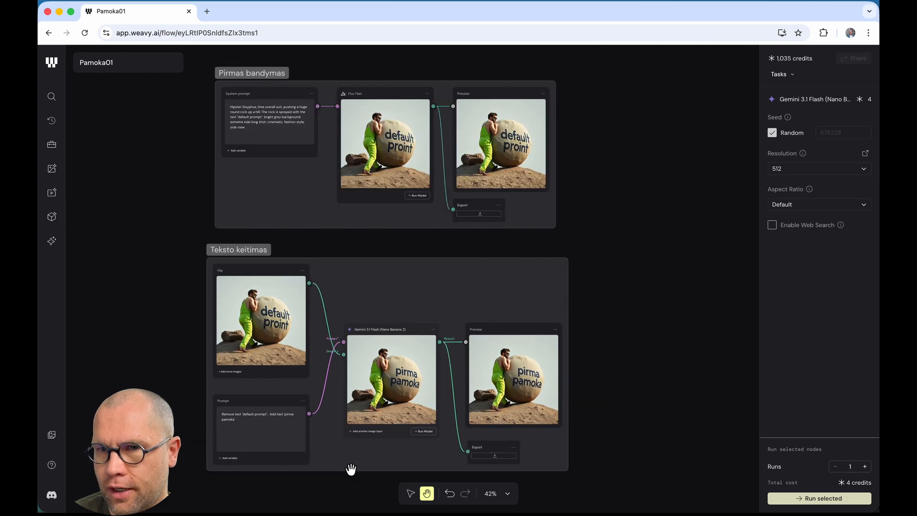
drag(225, 249, 236, 246)
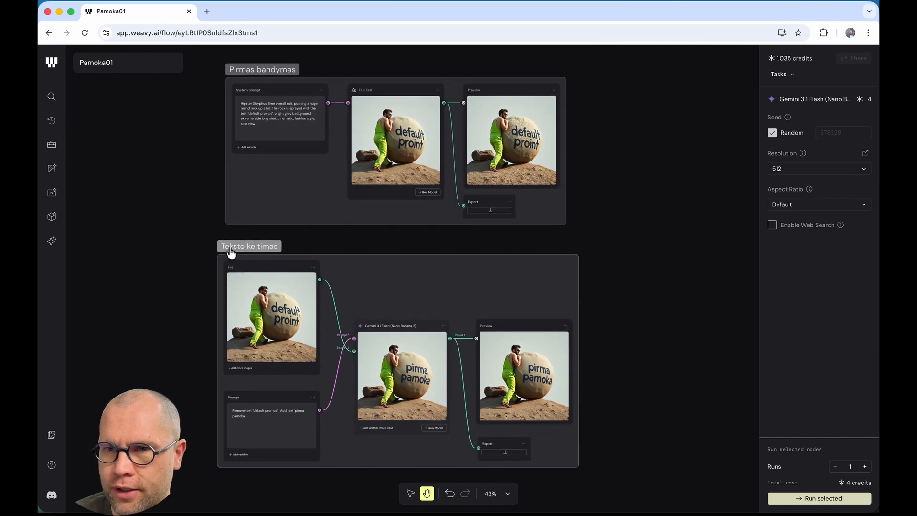
click(285, 379)
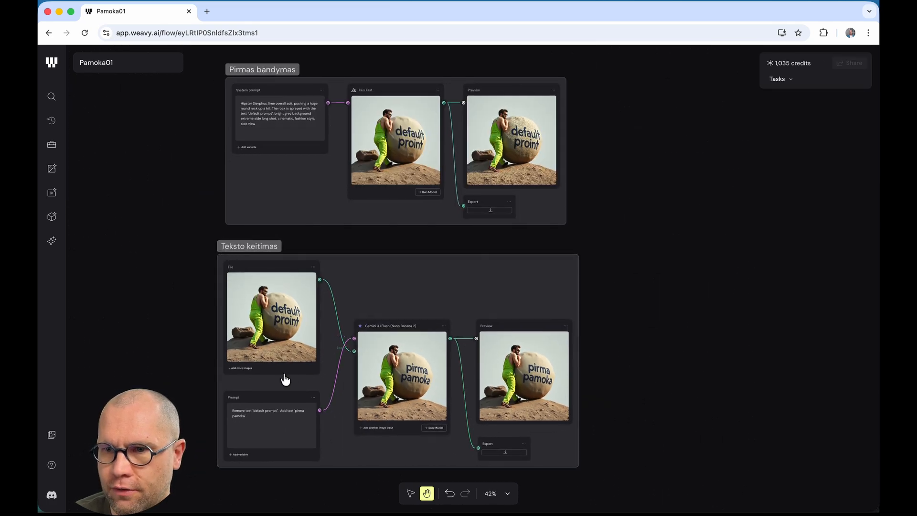
Step: Nudge the Teksto keitimas group slightly and reframe the view on the Pirmas bandymas group
click(409, 496)
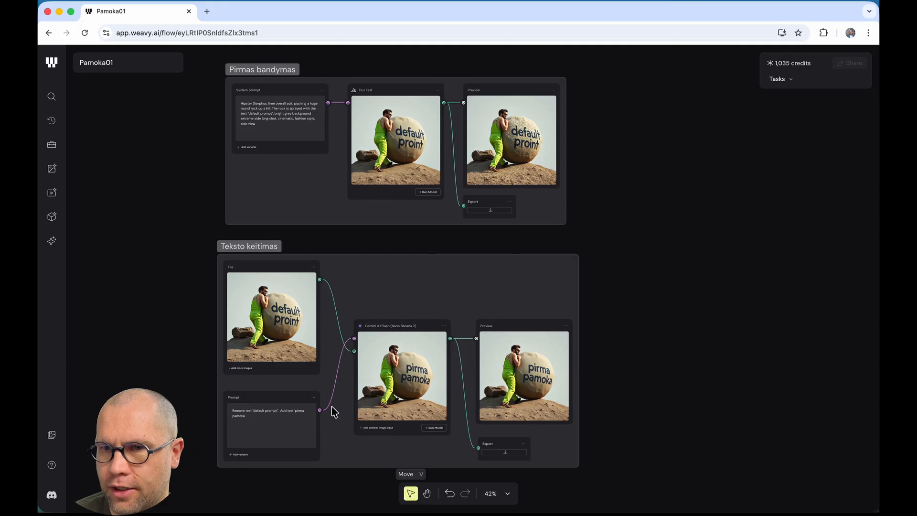
click(276, 247)
drag(276, 247, 252, 244)
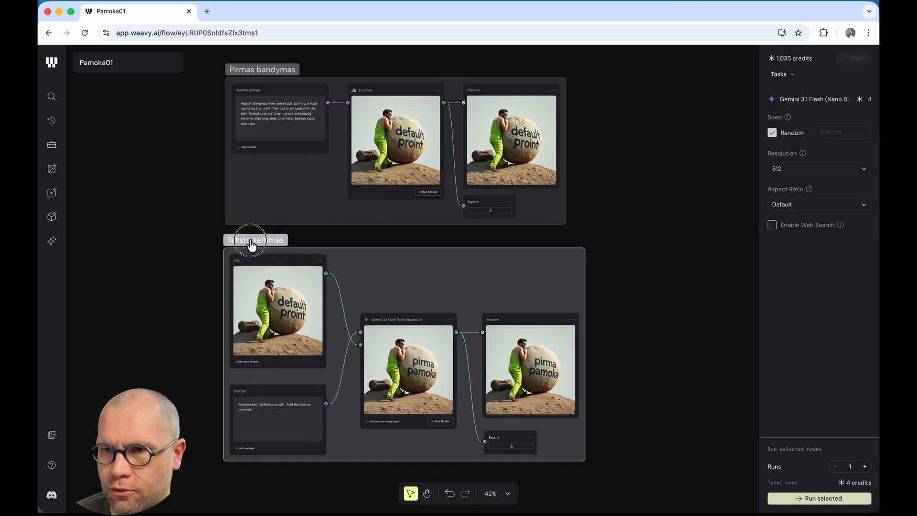
click(151, 224)
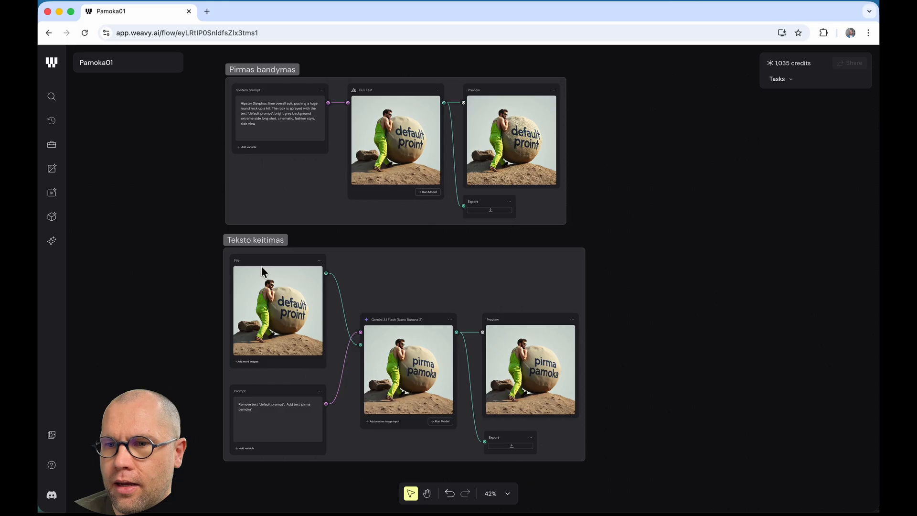
click(426, 493)
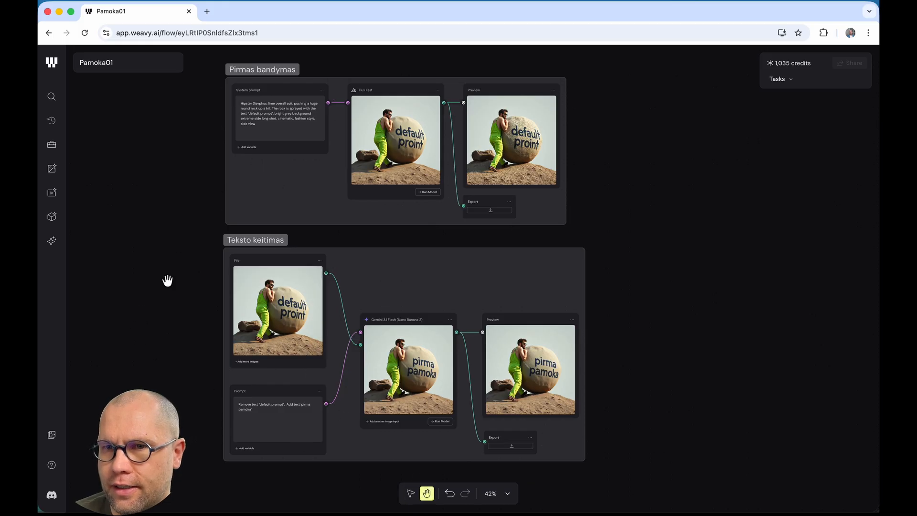
drag(178, 257, 176, 370)
scroll(196, 348, up, 2)
scroll(212, 327, up, 5)
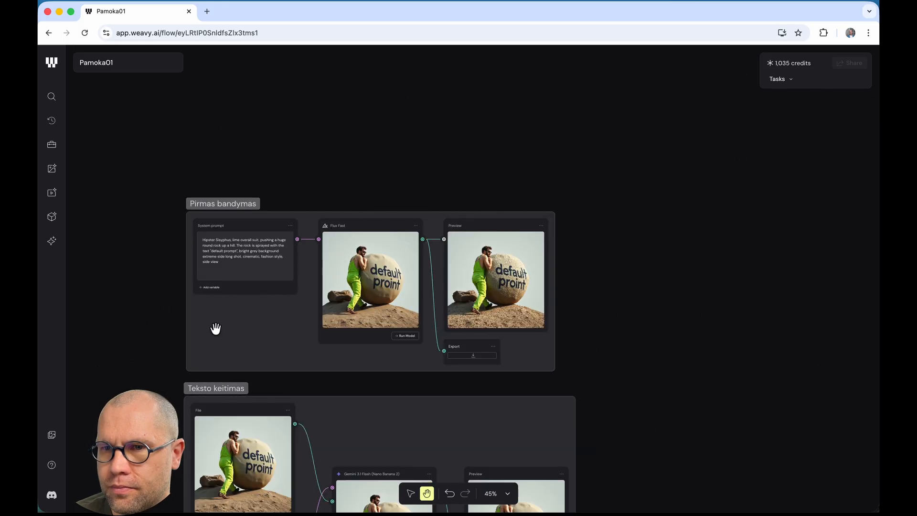
scroll(216, 328, up, 1)
drag(101, 271, 54, 292)
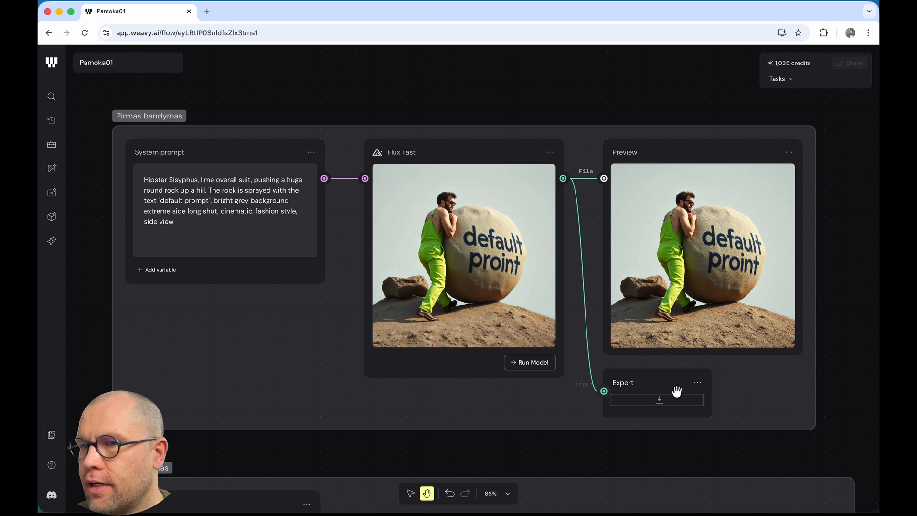
drag(259, 449, 285, 191)
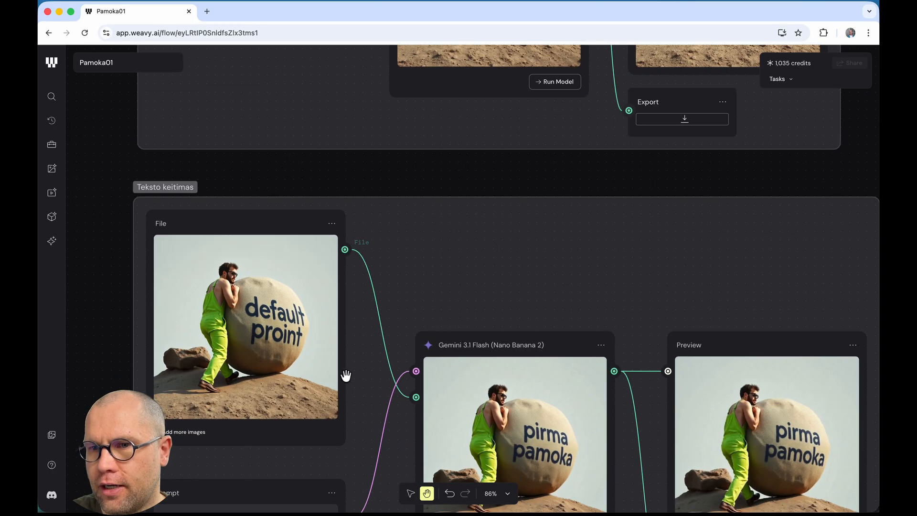
drag(358, 393, 321, 289)
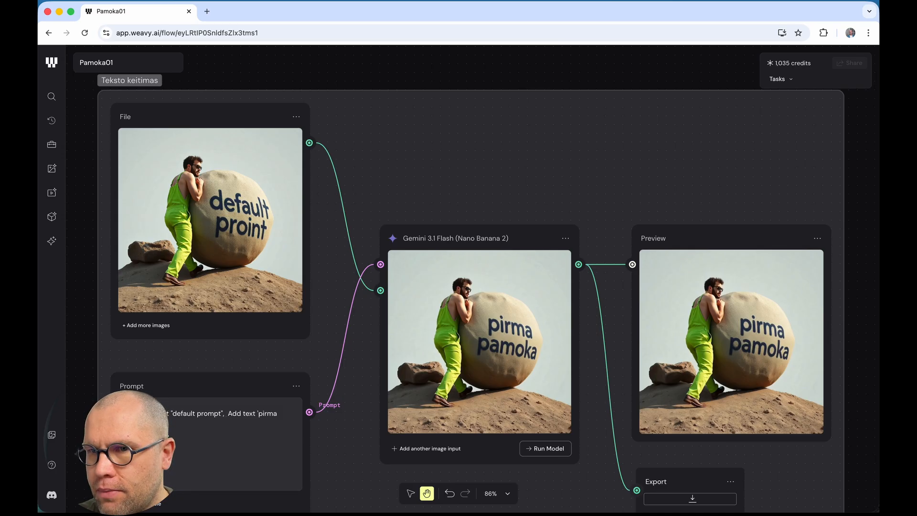
click(521, 240)
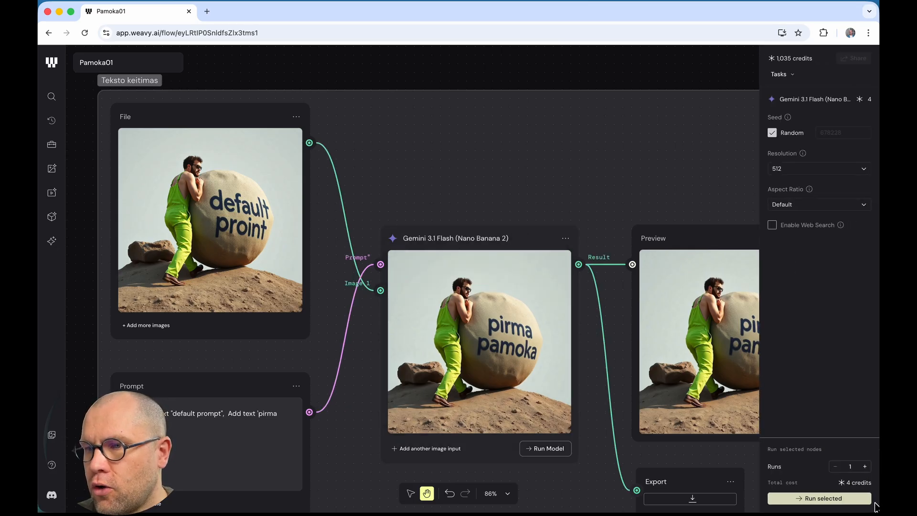
drag(873, 483, 841, 483)
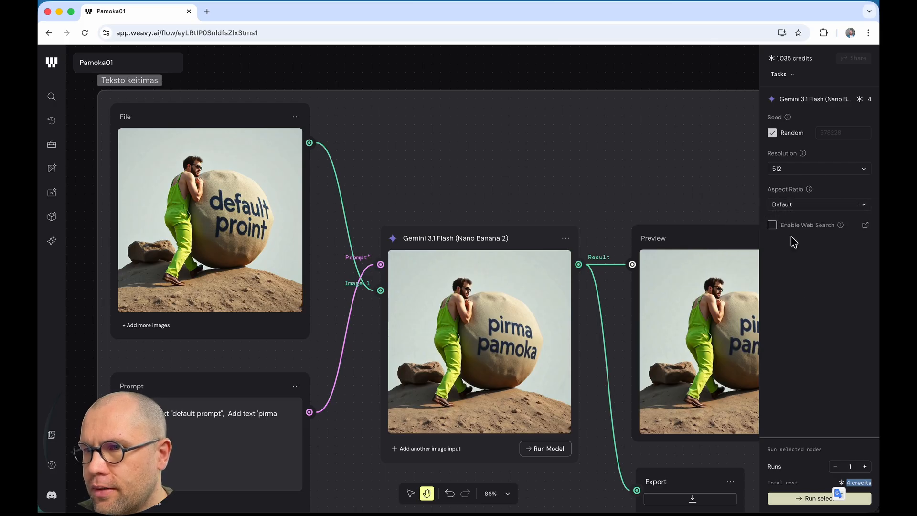
click(805, 211)
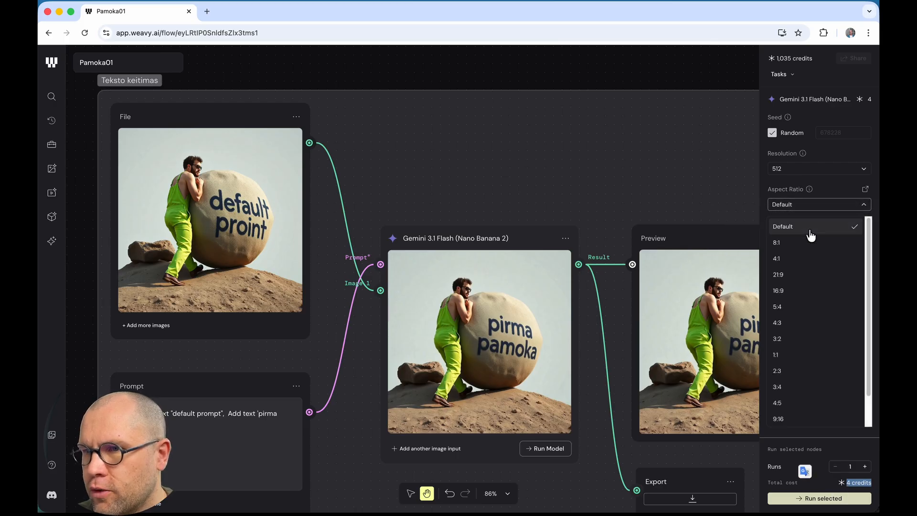
click(626, 173)
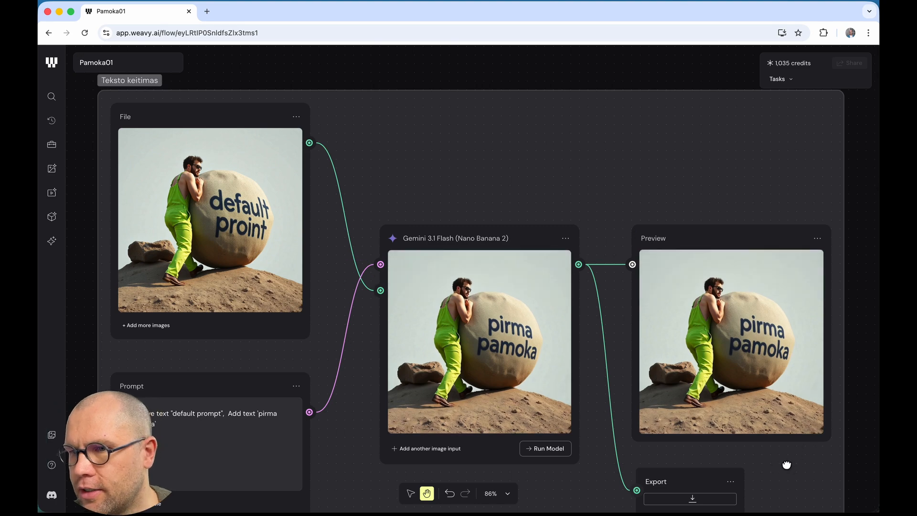
drag(786, 466, 781, 413)
Step: Save the 'pirma pamoka' image to Downloads and view it full-screen in Preview
click(688, 458)
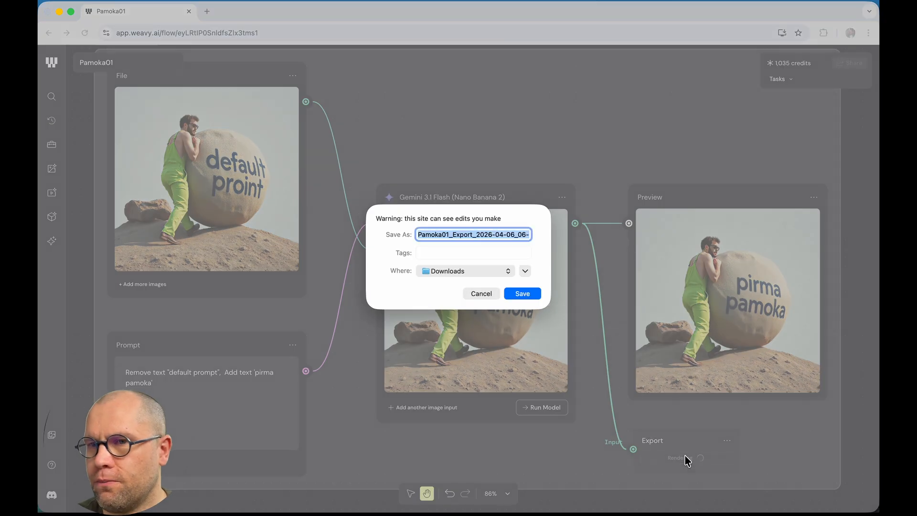
click(522, 293)
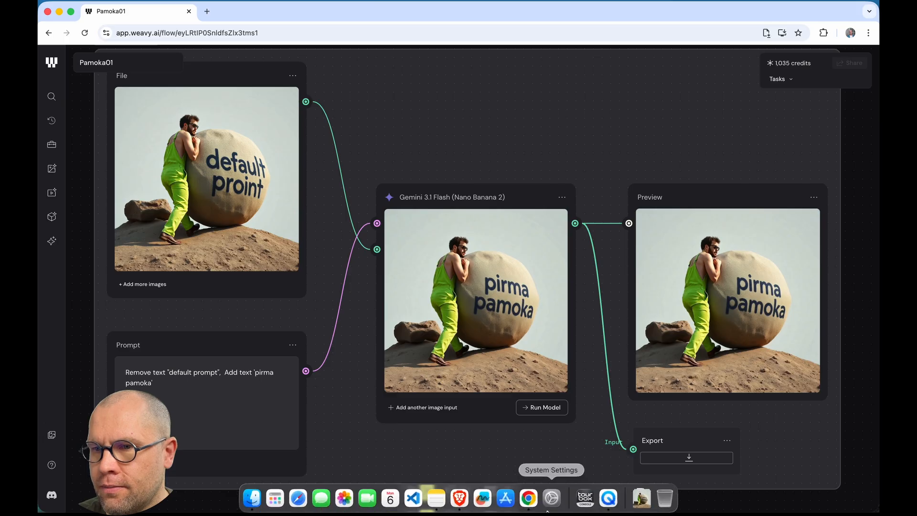
click(642, 460)
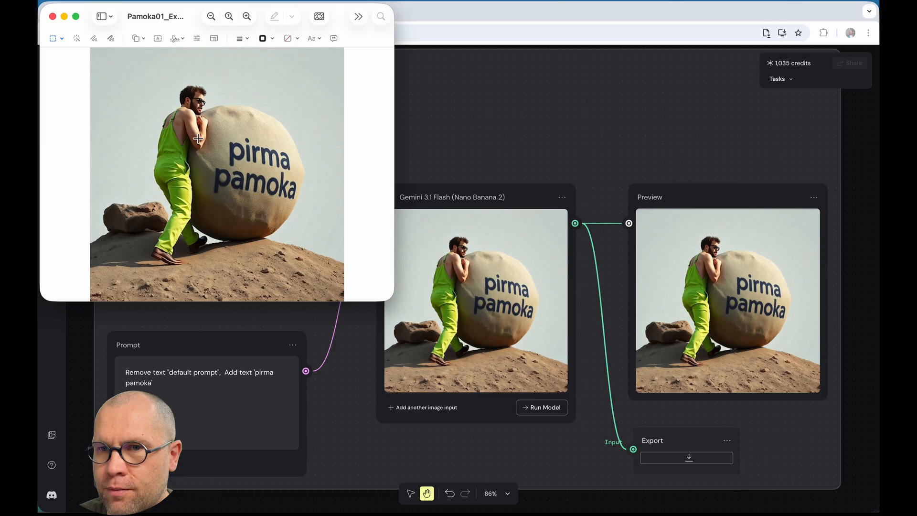
click(75, 16)
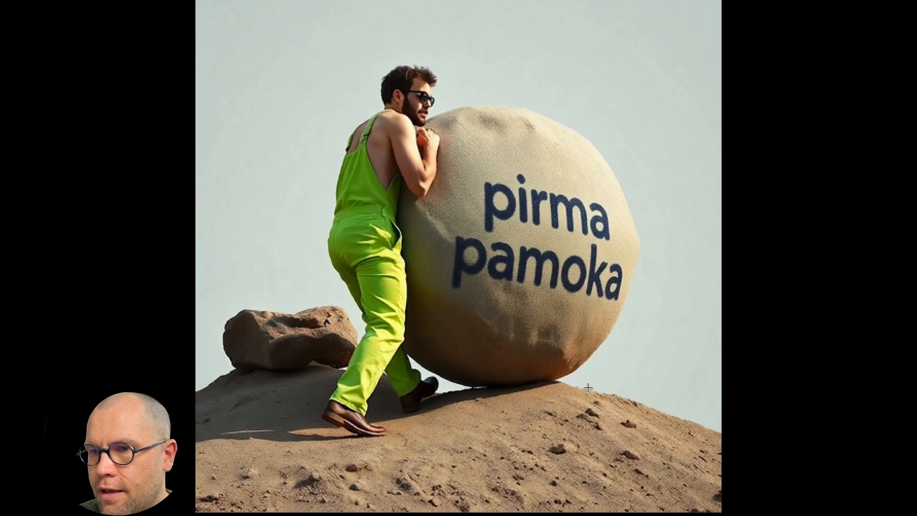